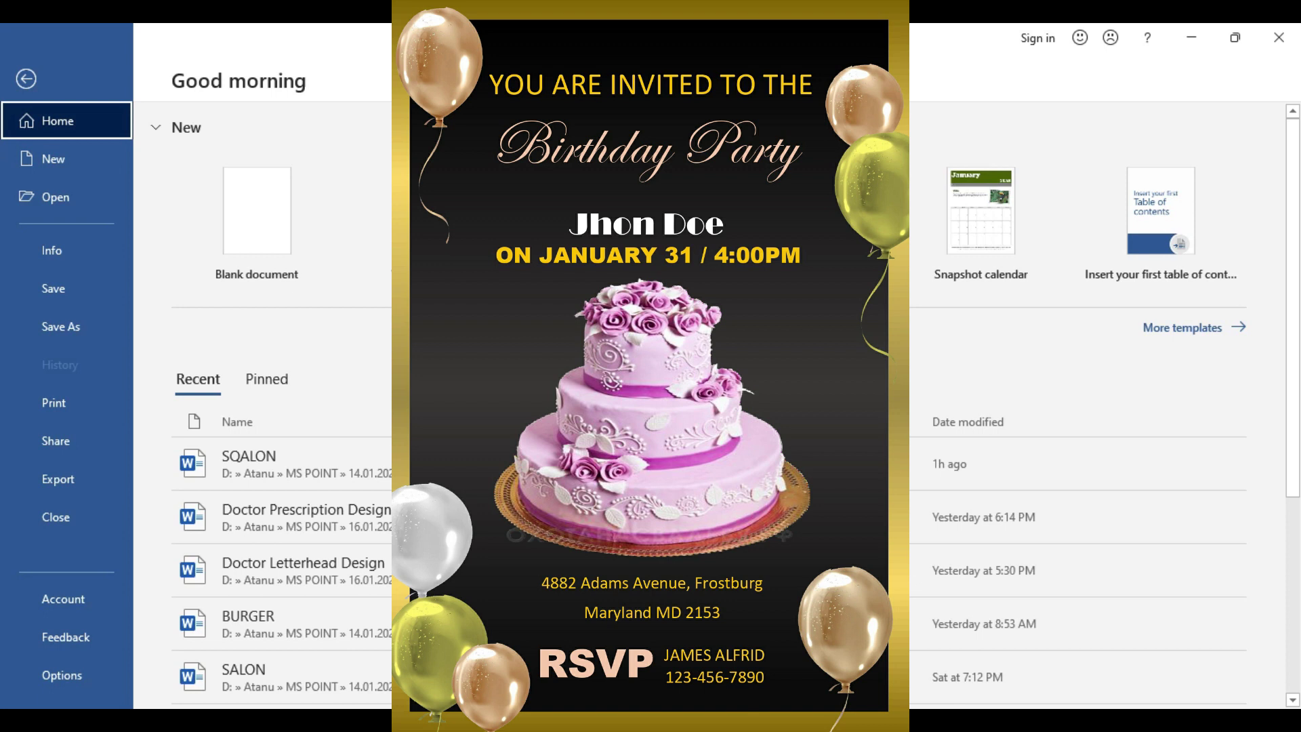
Open a new blank document, Document2, for the invitation
key("Escape")
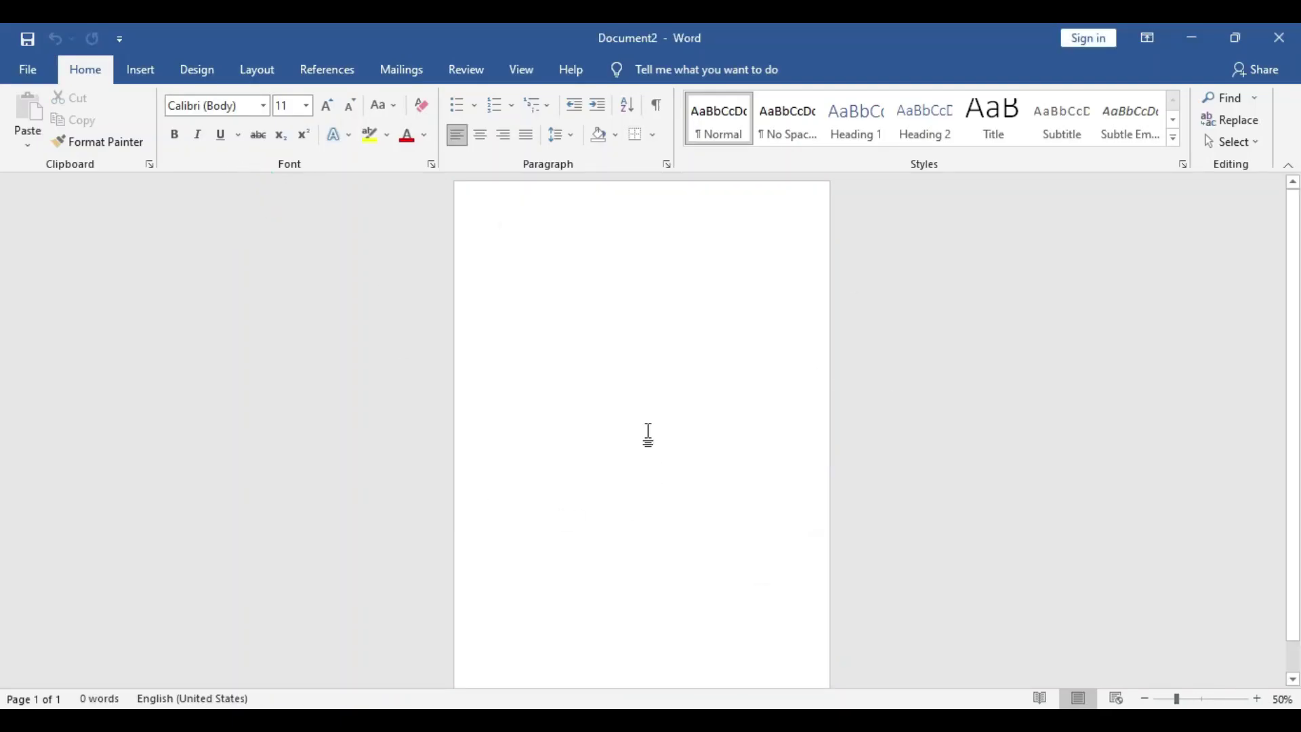
Set Top, Left, Bottom and Right margins to 0 and ignore the printable-area warning
left_click(258, 69)
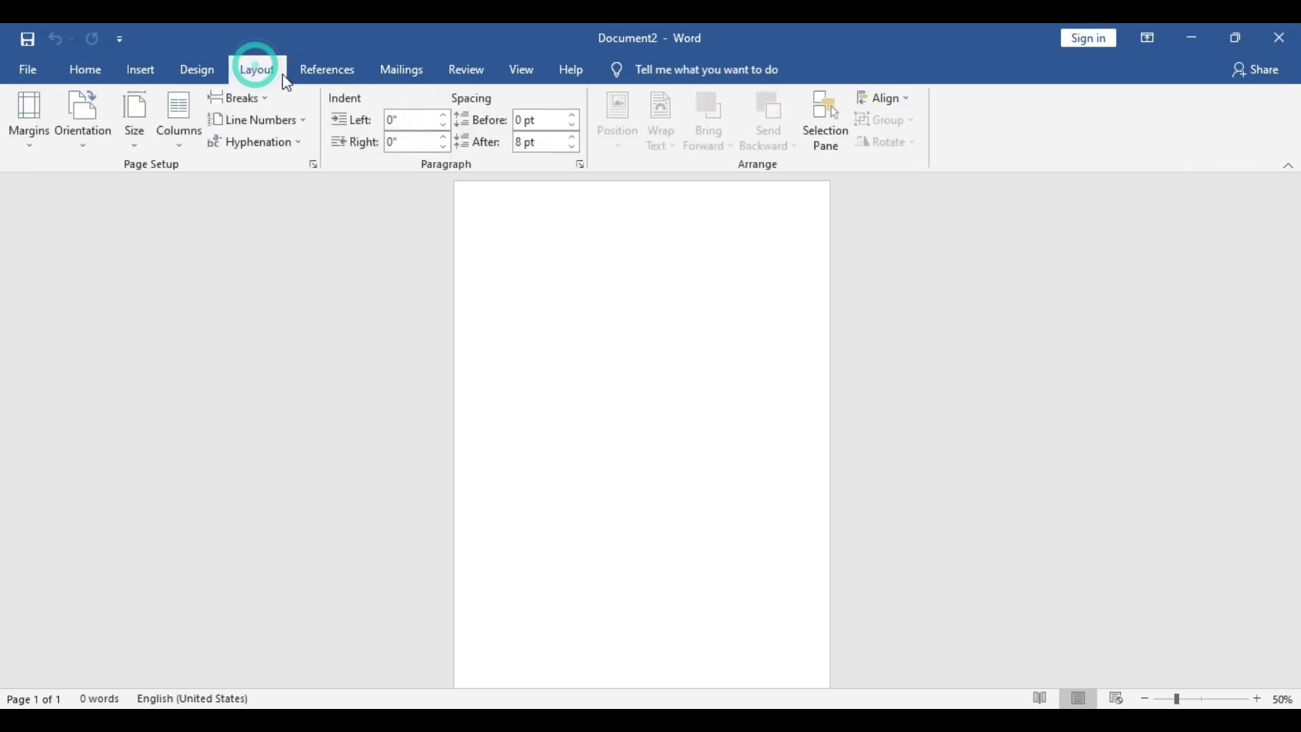
left_click(33, 129)
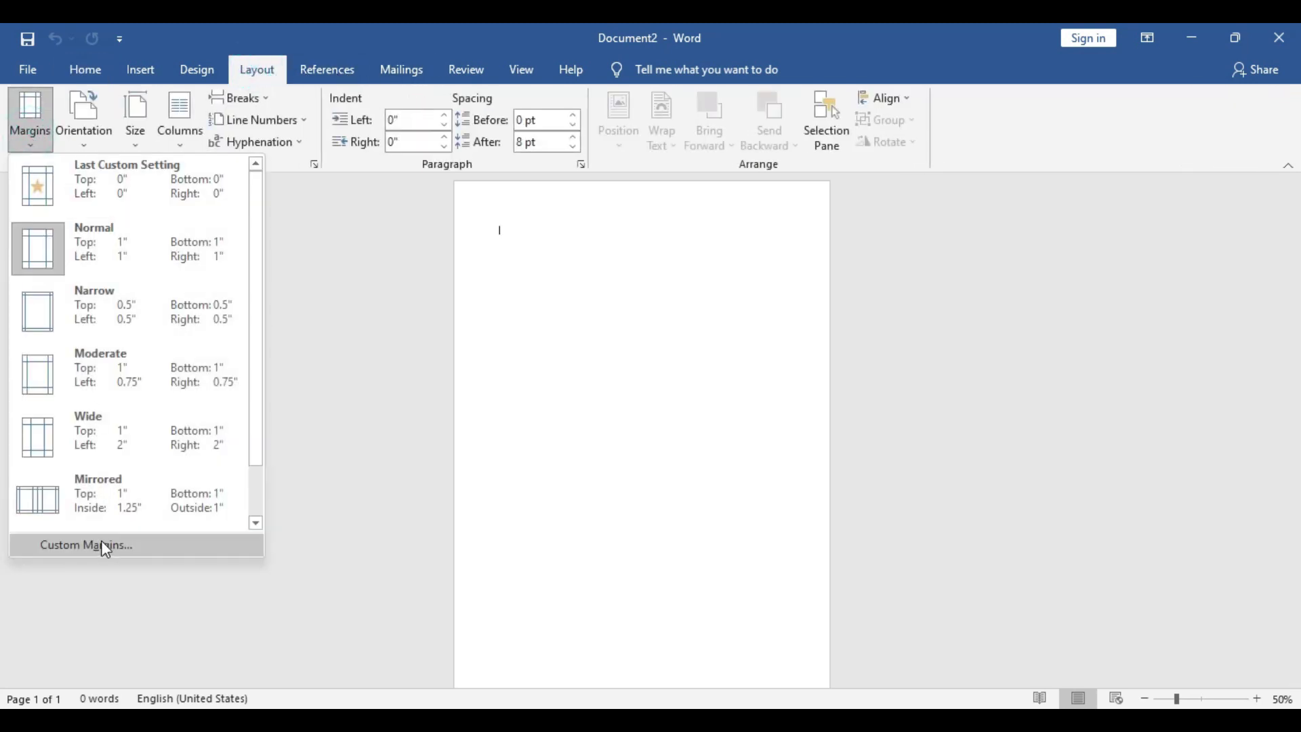
left_click(102, 542)
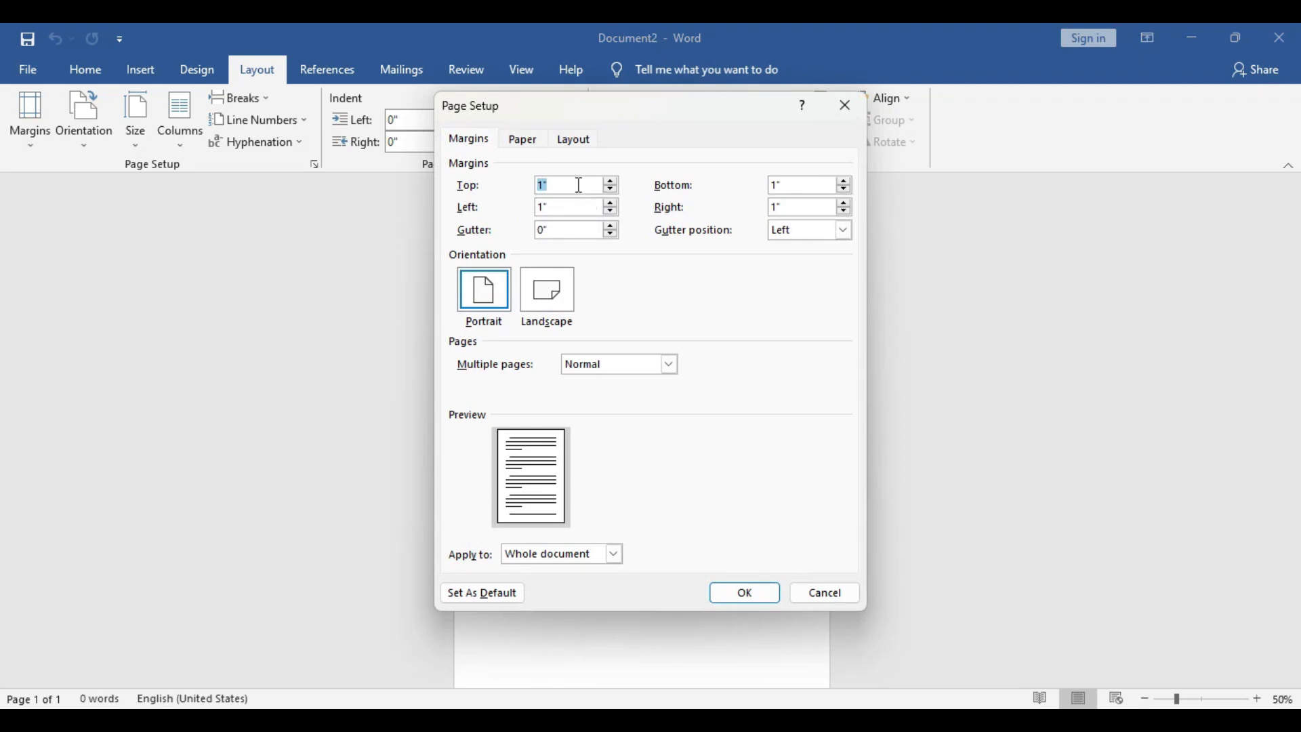
type("0")
double_click(561, 207)
type("0")
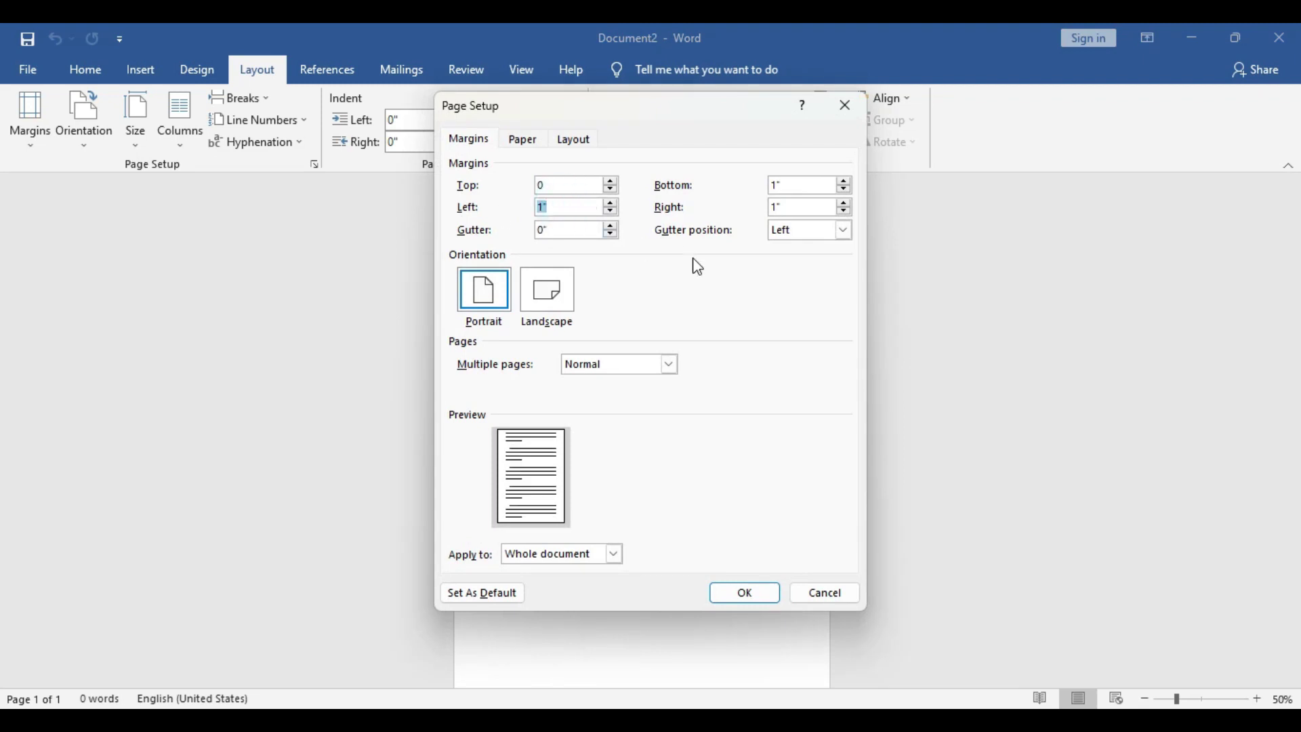
double_click(792, 184)
type("0")
double_click(796, 206)
type("0")
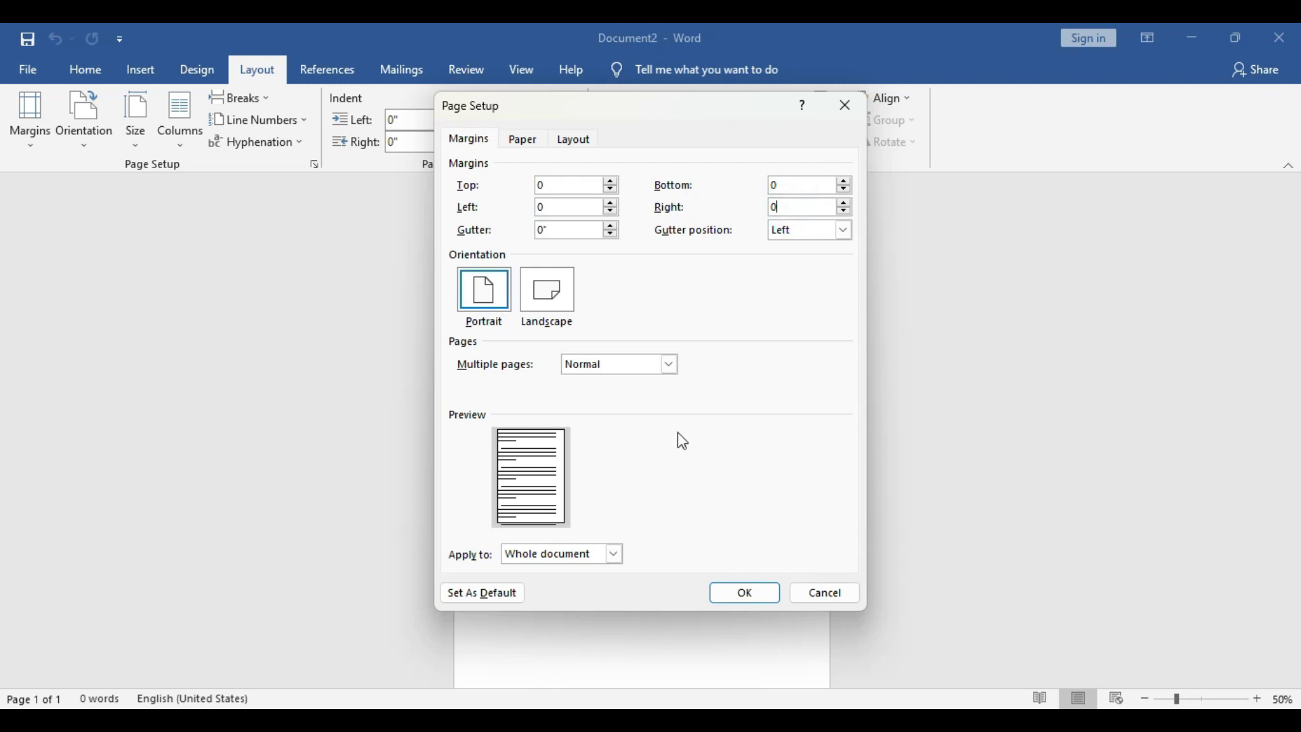
left_click(757, 596)
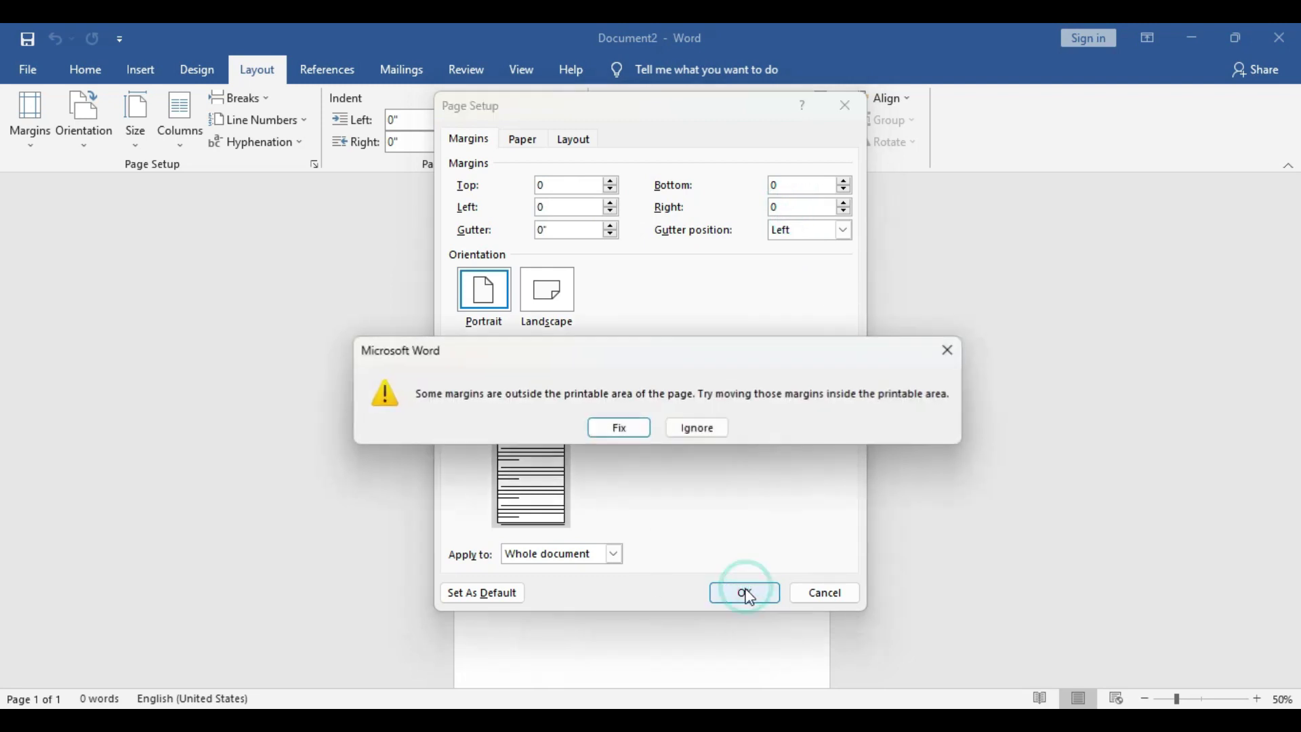
left_click(701, 430)
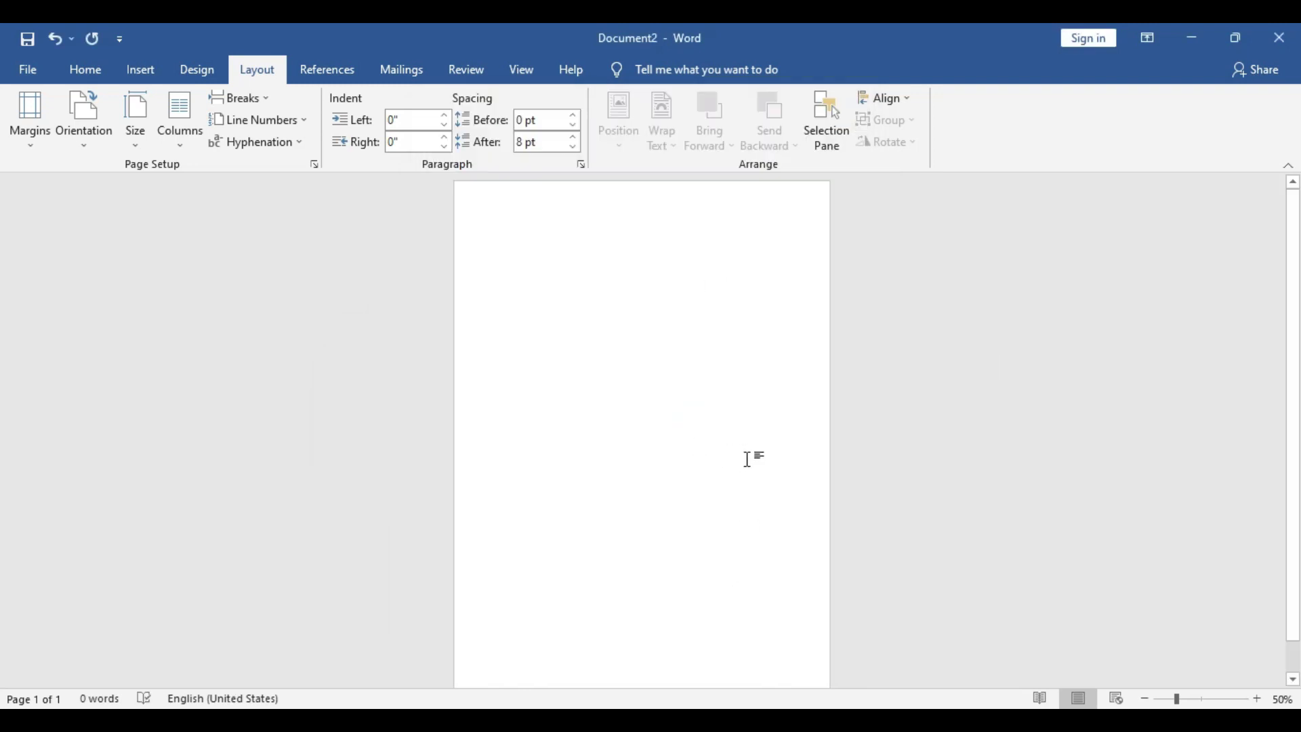
Draw a rectangle covering most of the page
left_click(140, 70)
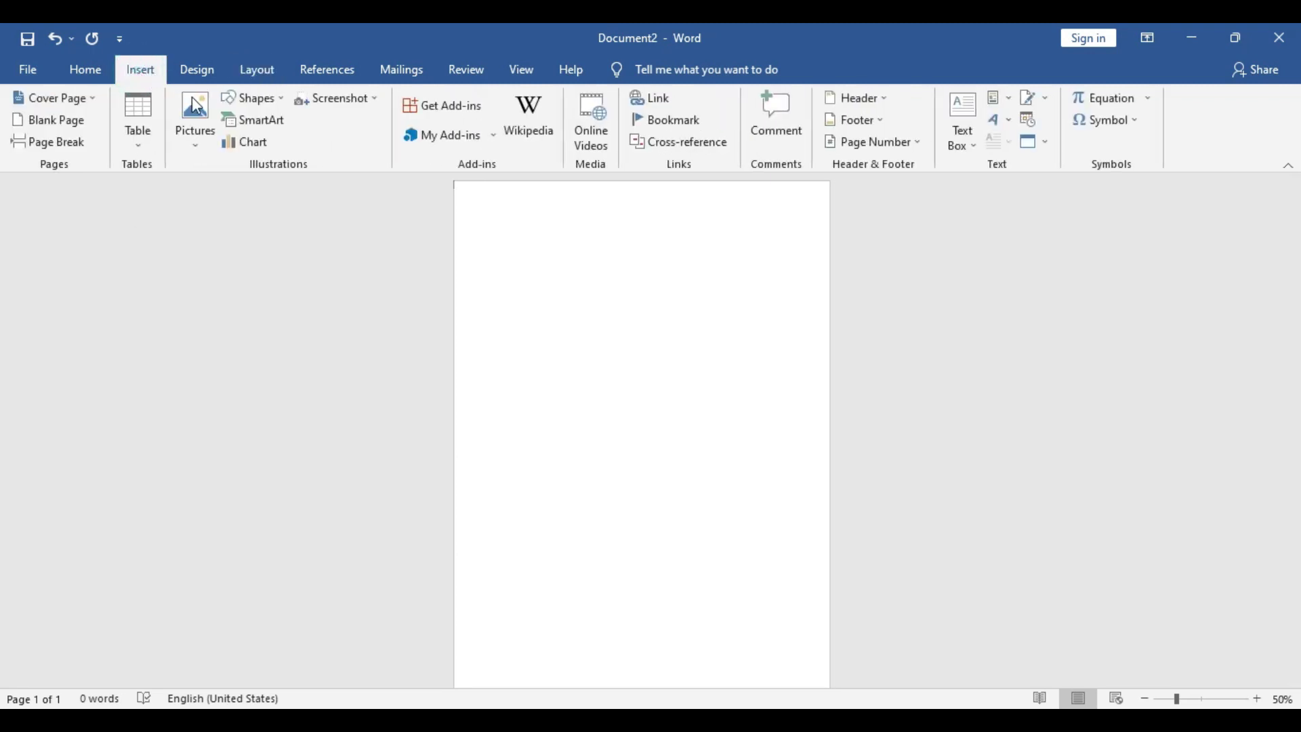
left_click(241, 97)
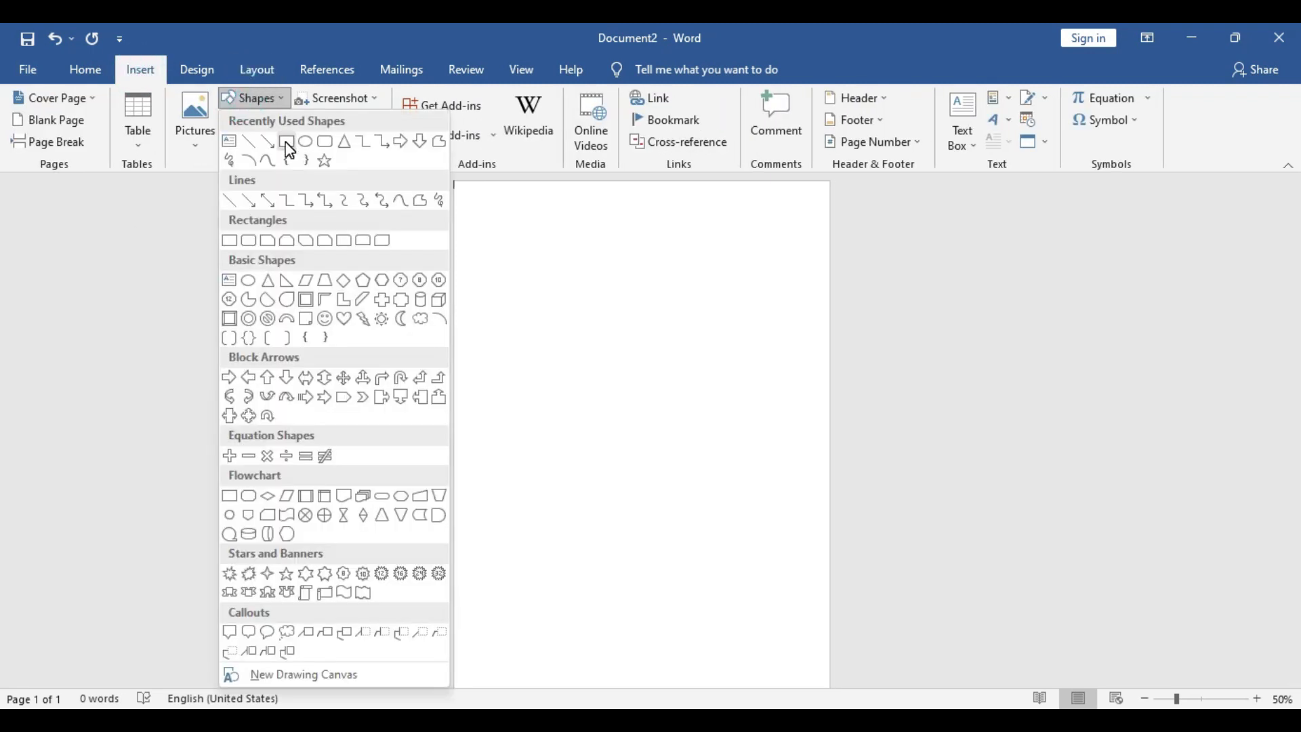
left_click(287, 143)
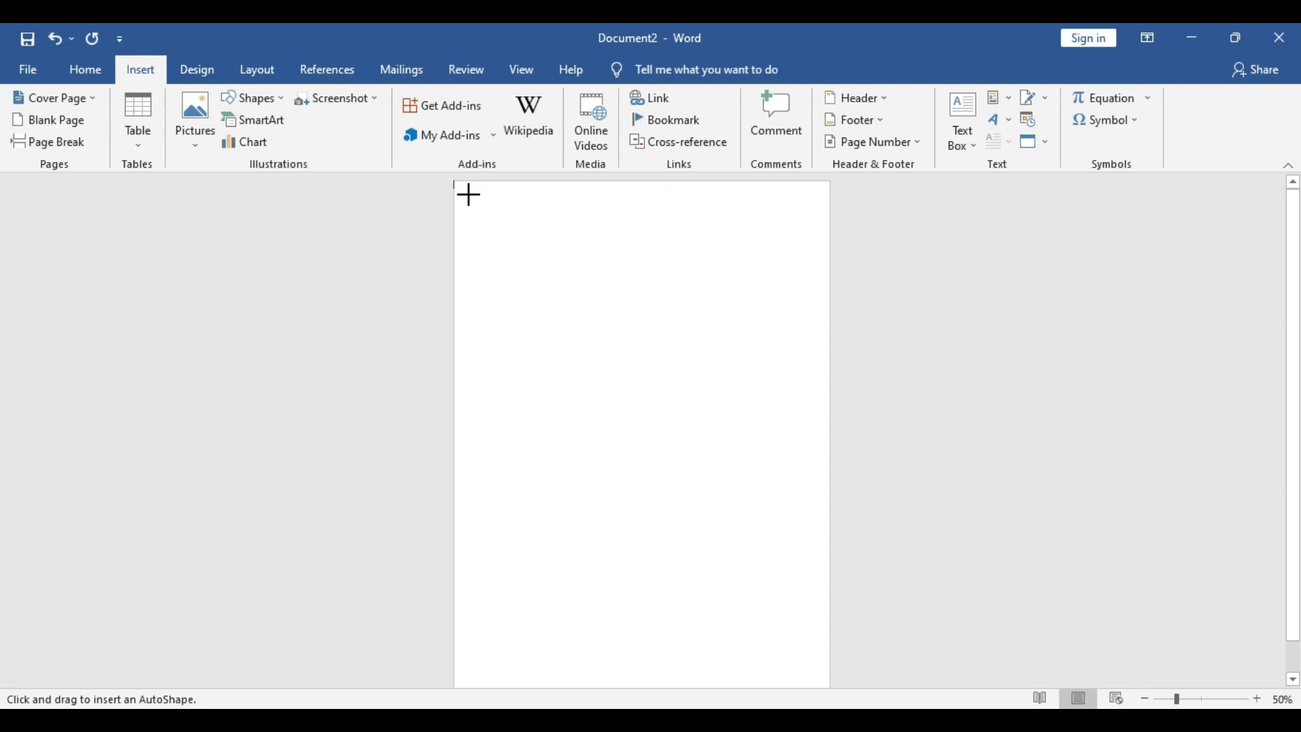
left_click_drag(468, 194, 820, 676)
Centre the rectangle horizontally and vertically on the page
left_click(657, 379)
left_click(1002, 141)
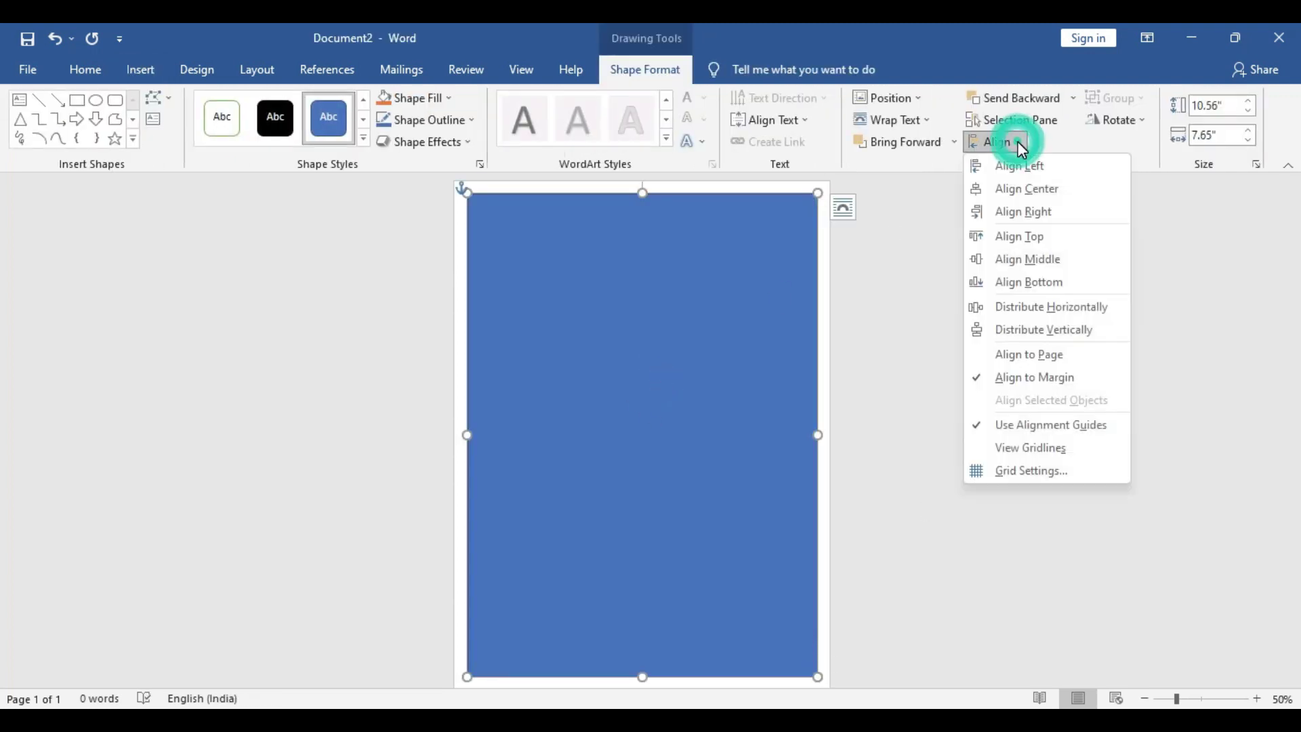
left_click(1046, 189)
left_click(1008, 141)
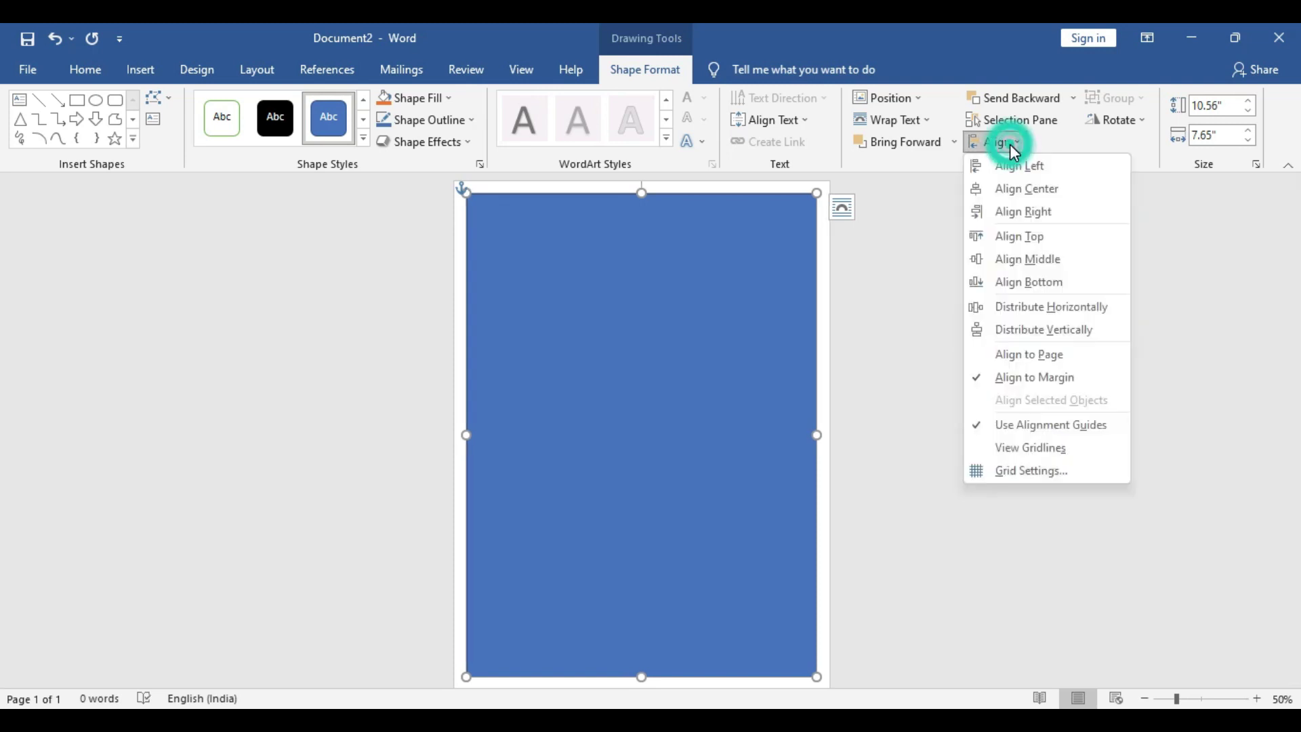
left_click(1054, 260)
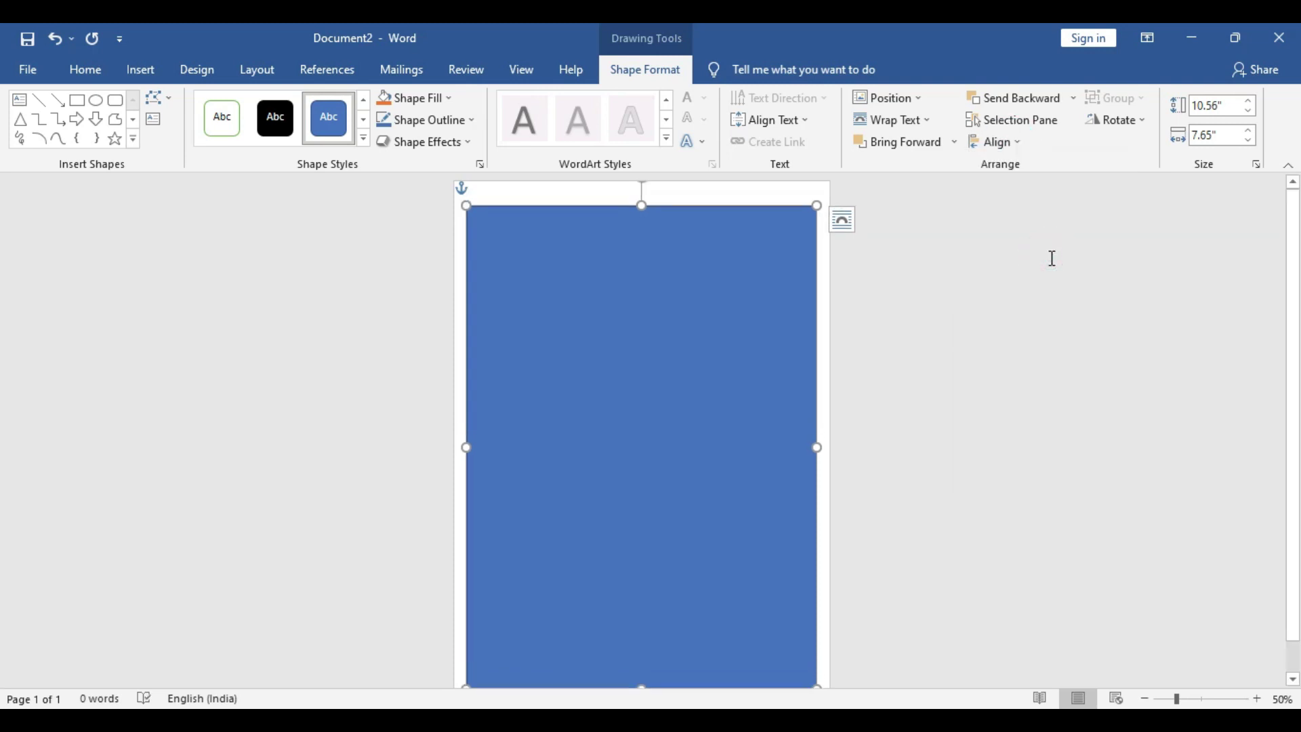
Stretch the rectangle's top and bottom edges to 11.05" by 7.65" and re-centre it vertically
scroll(926, 383, "down", 1)
scroll(929, 386, "down", 1, "ctrl")
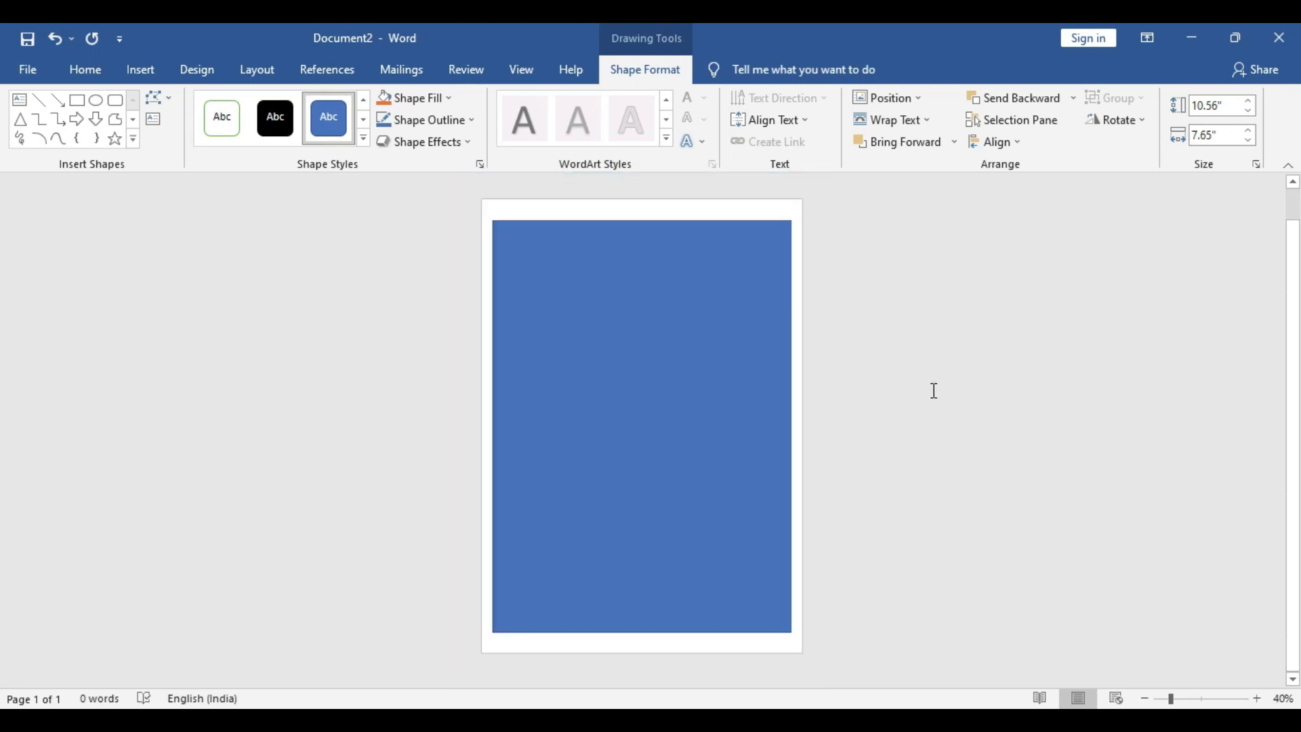
left_click_drag(642, 238, 641, 230)
left_click_drag(641, 621, 642, 631)
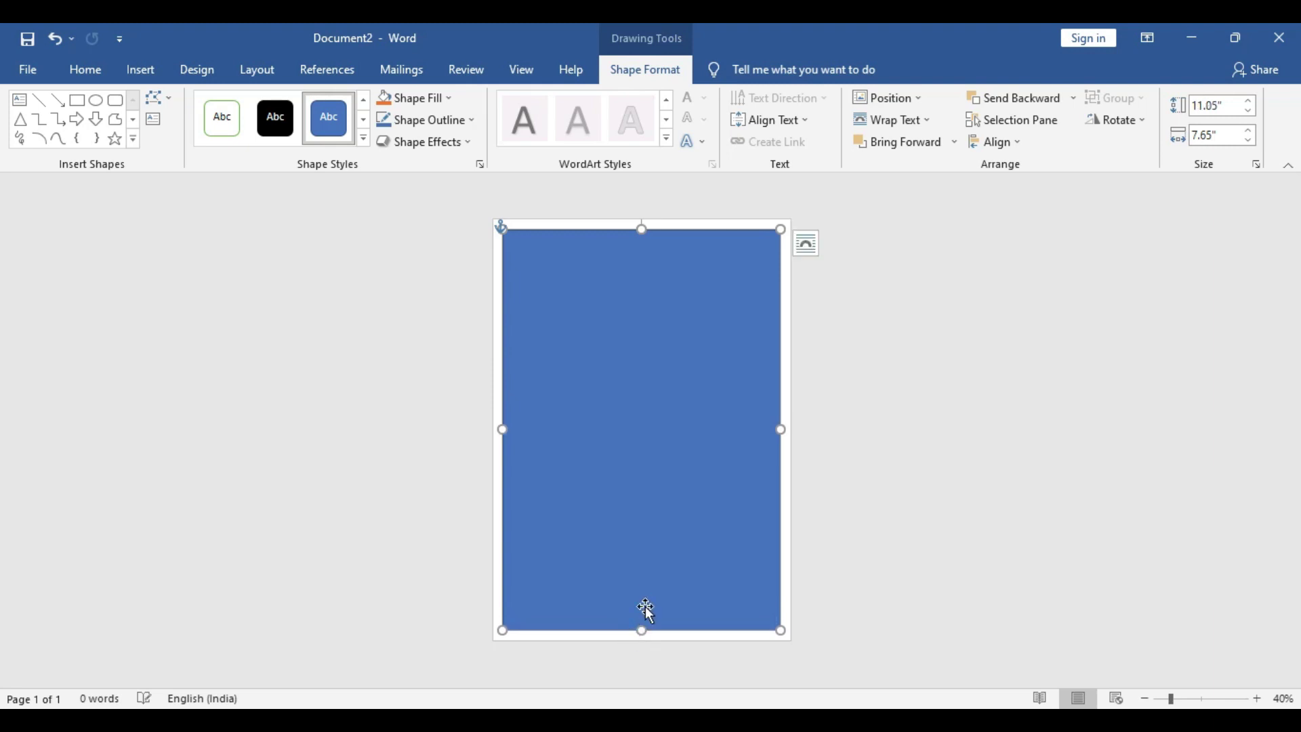
left_click(1018, 144)
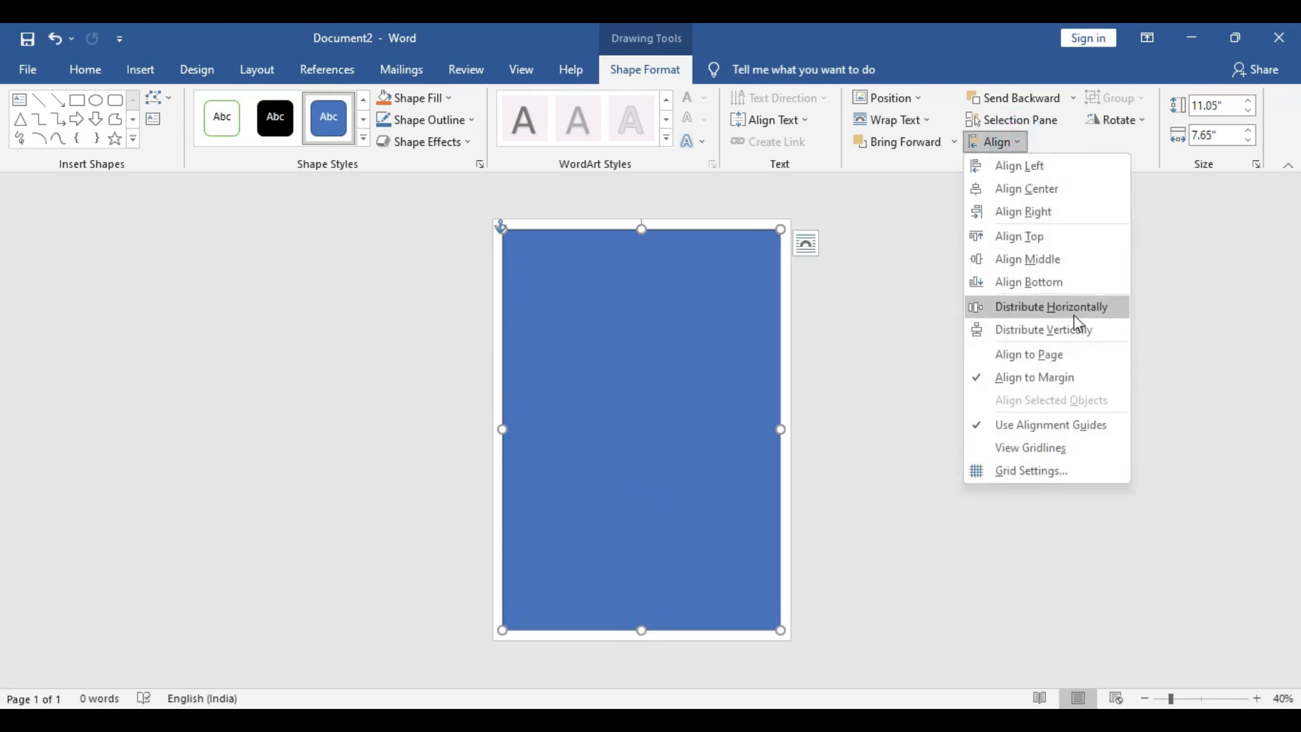
left_click(1052, 260)
left_click(1013, 370)
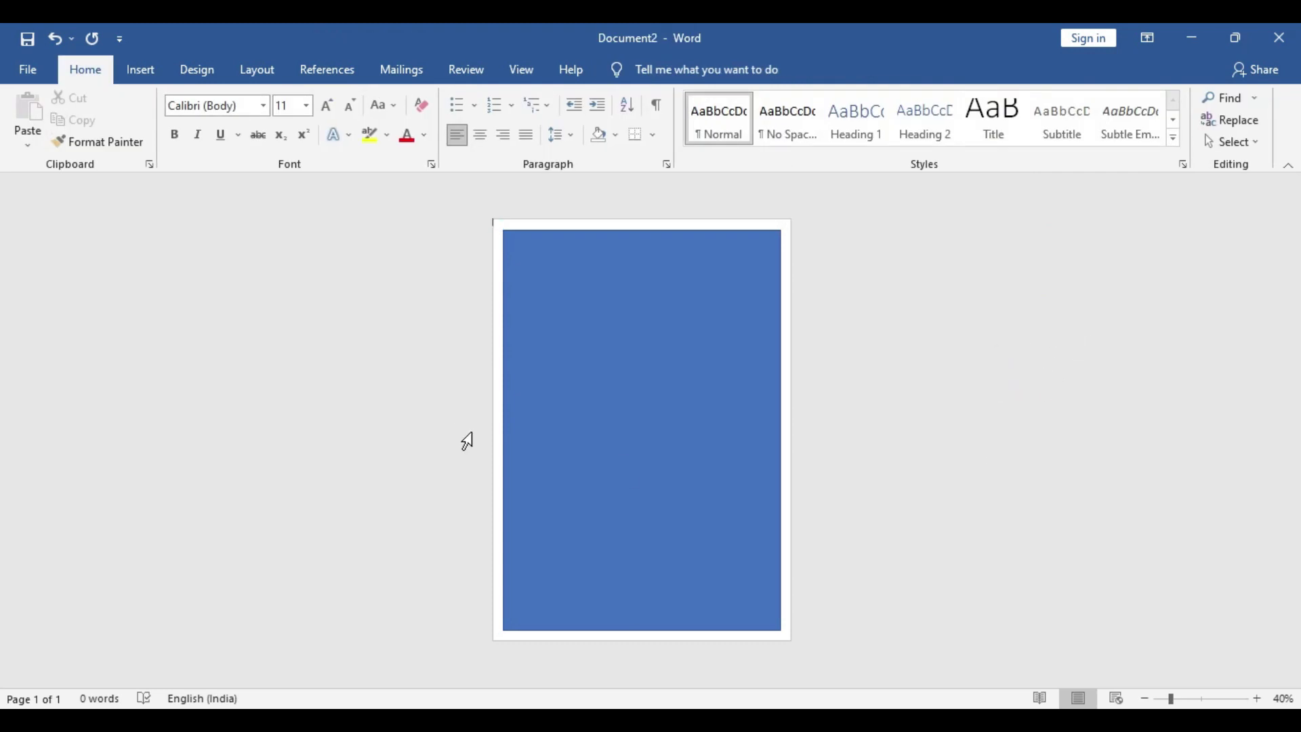
Draw a text box near the top of the page and start typing the heading
left_click(143, 71)
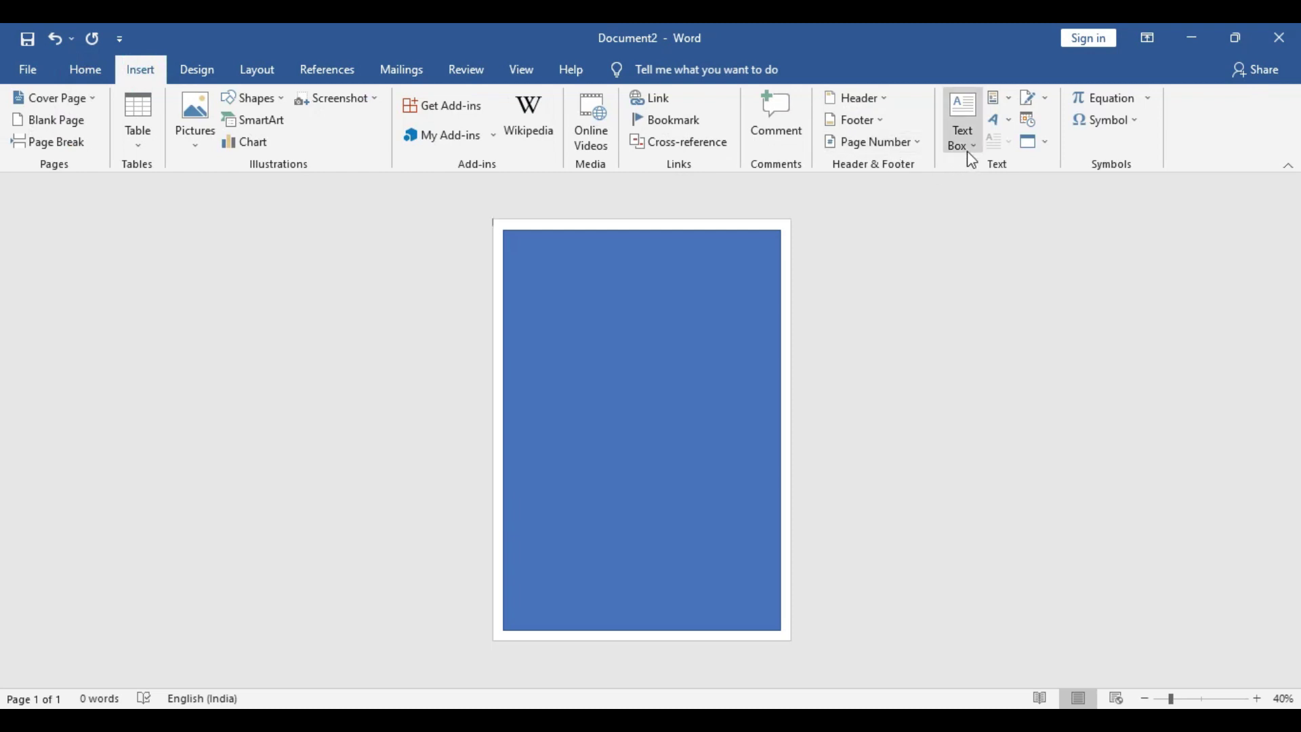
left_click(970, 143)
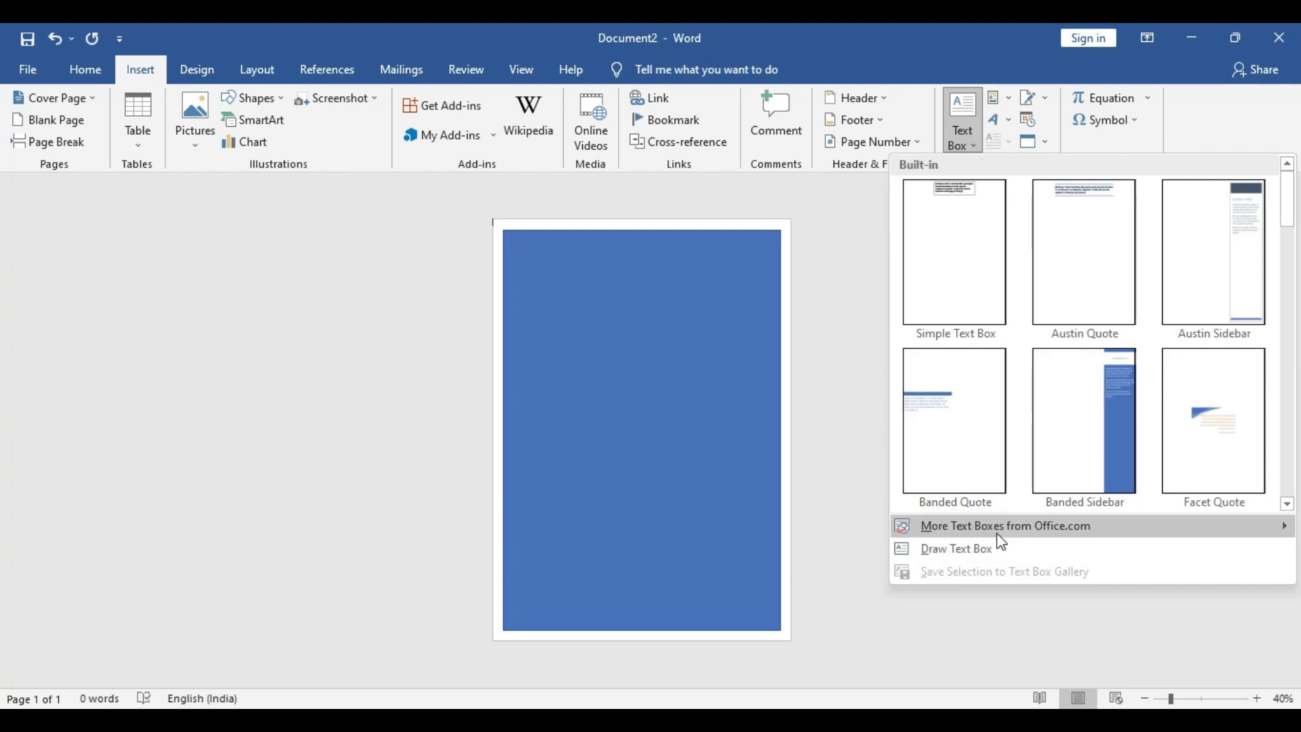
left_click(980, 554)
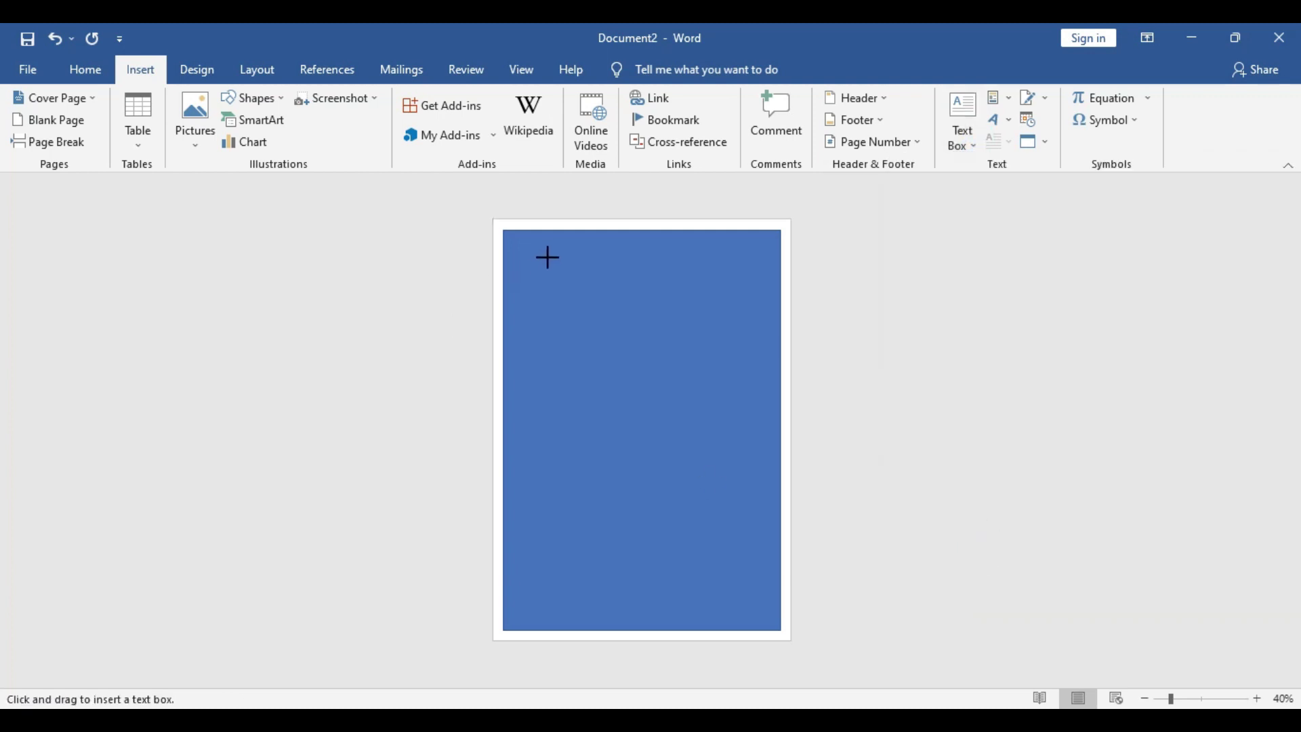
mouse_move(546, 254)
left_mouse_down()
mouse_move(634, 282)
mouse_move(740, 282)
left_mouse_up()
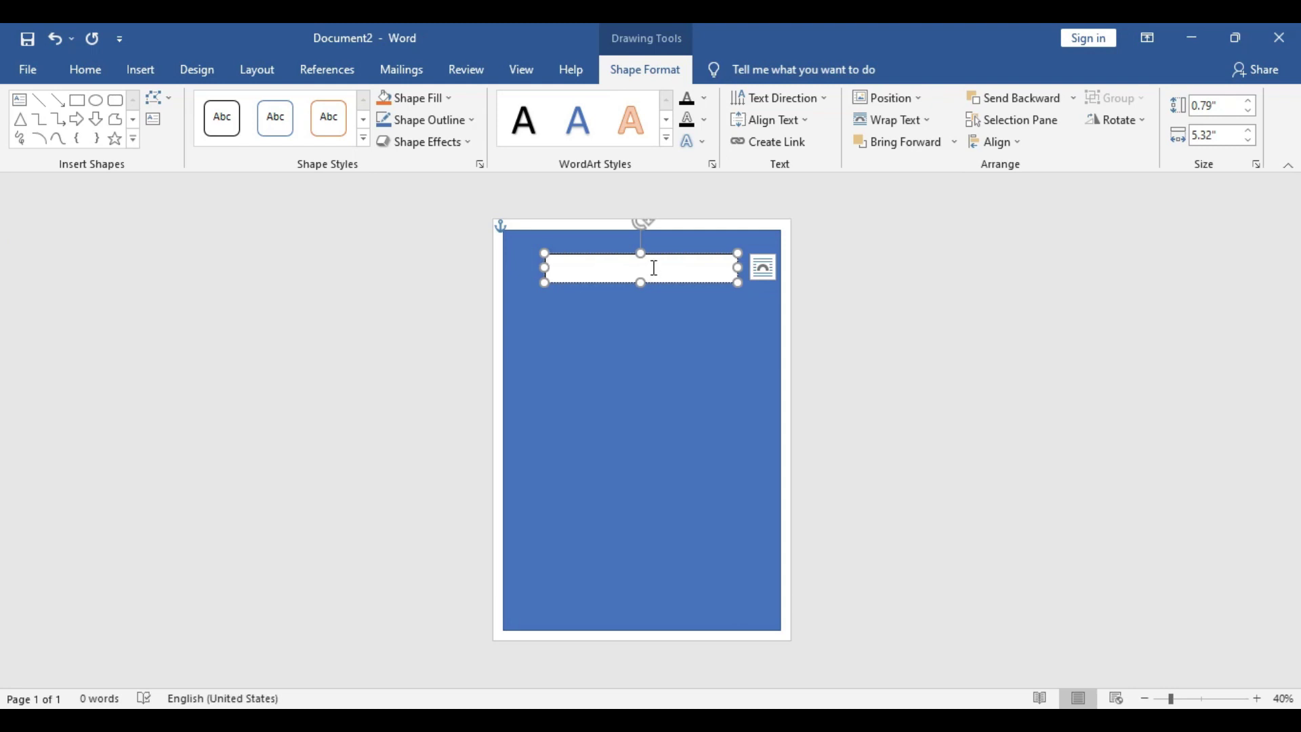
type("T")
type("OU ARE")
Make the heading size 36 and complete it as 'YOU ARE INVITED TO THE'
double_click(583, 261)
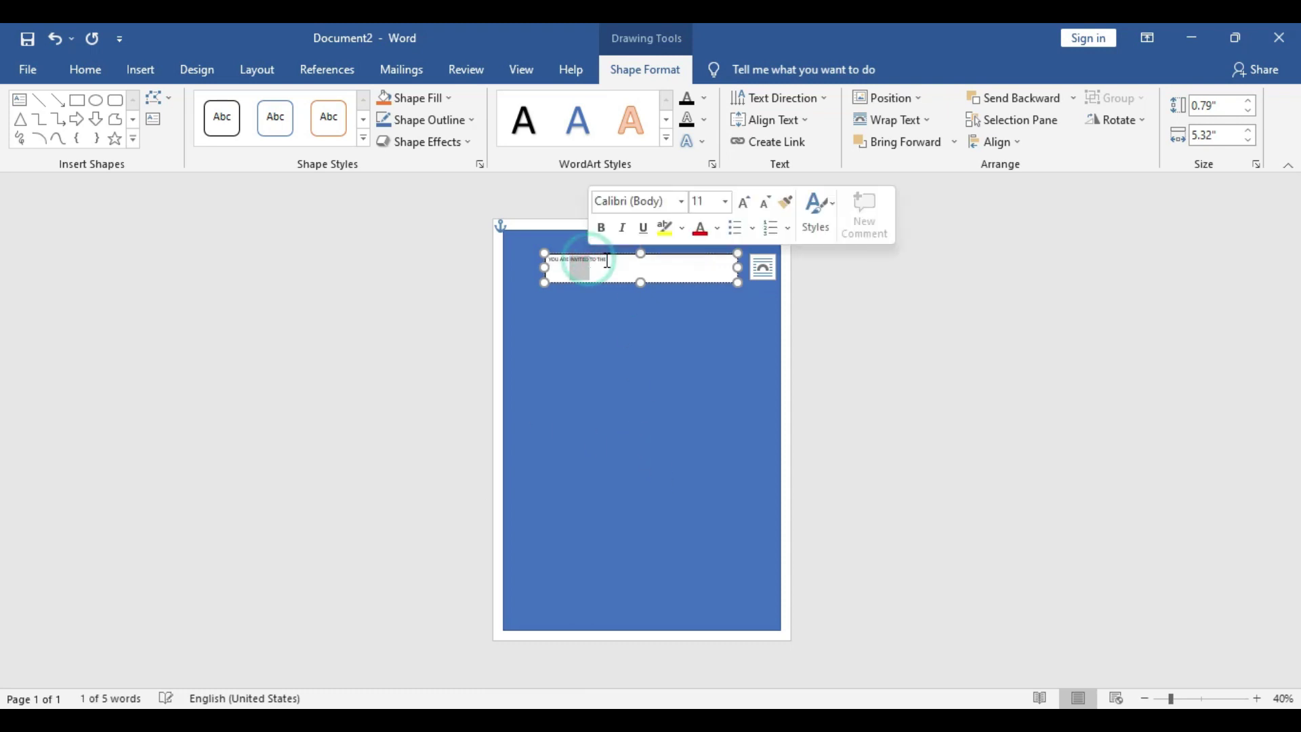
triple_click(591, 261)
left_click(727, 202)
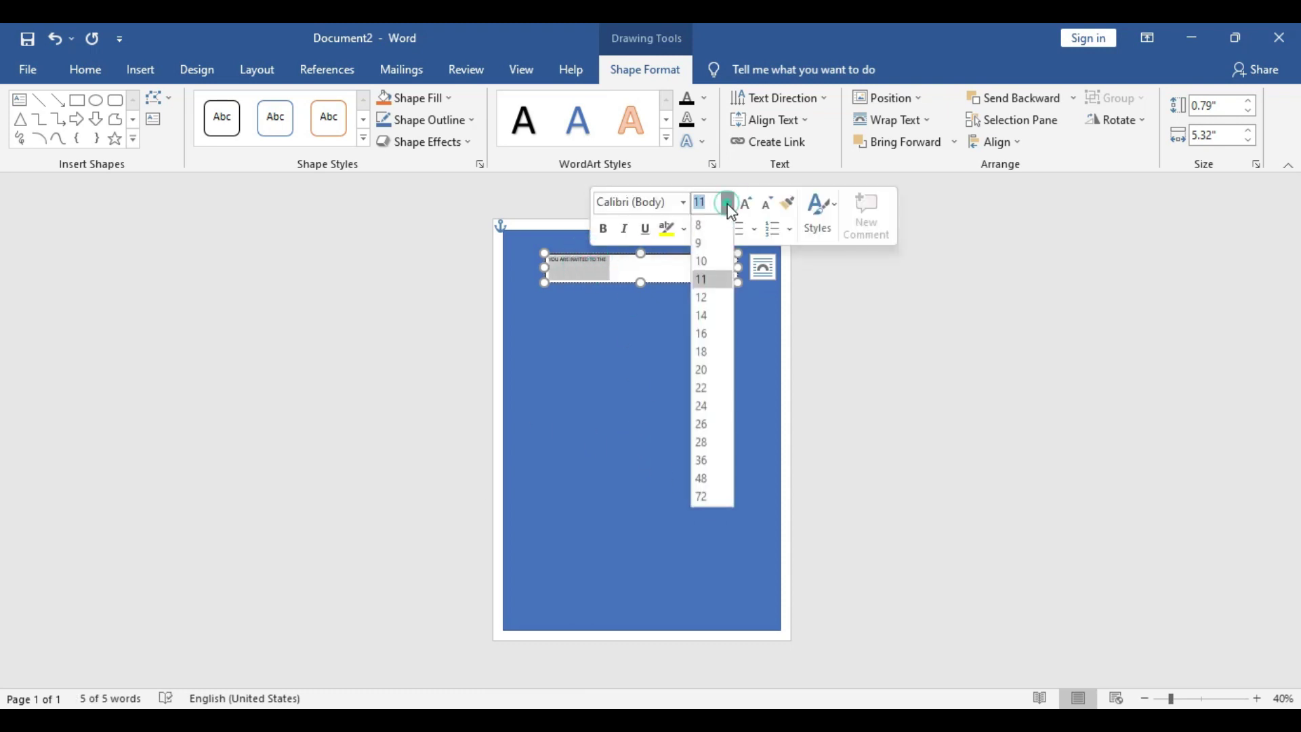
left_click(703, 460)
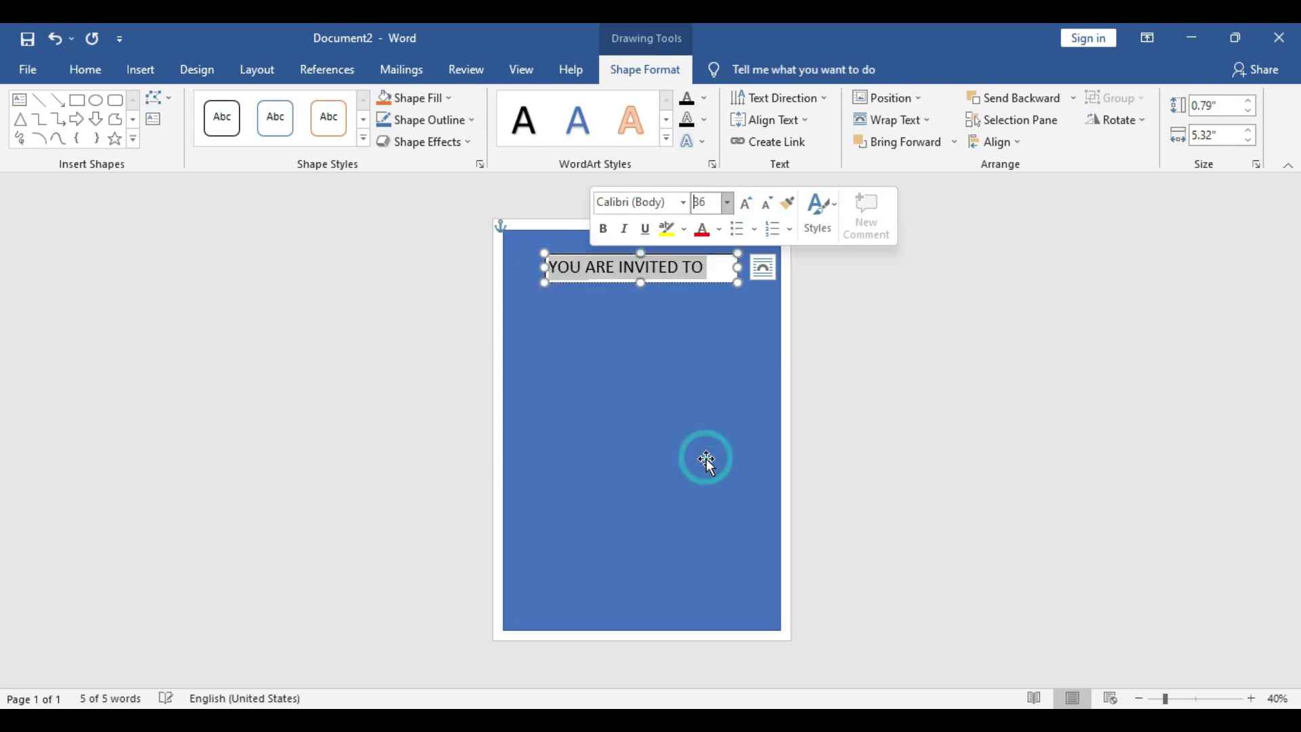
left_click(737, 267)
type("THE")
Remove the heading text box's white fill and its outline
left_click(749, 268)
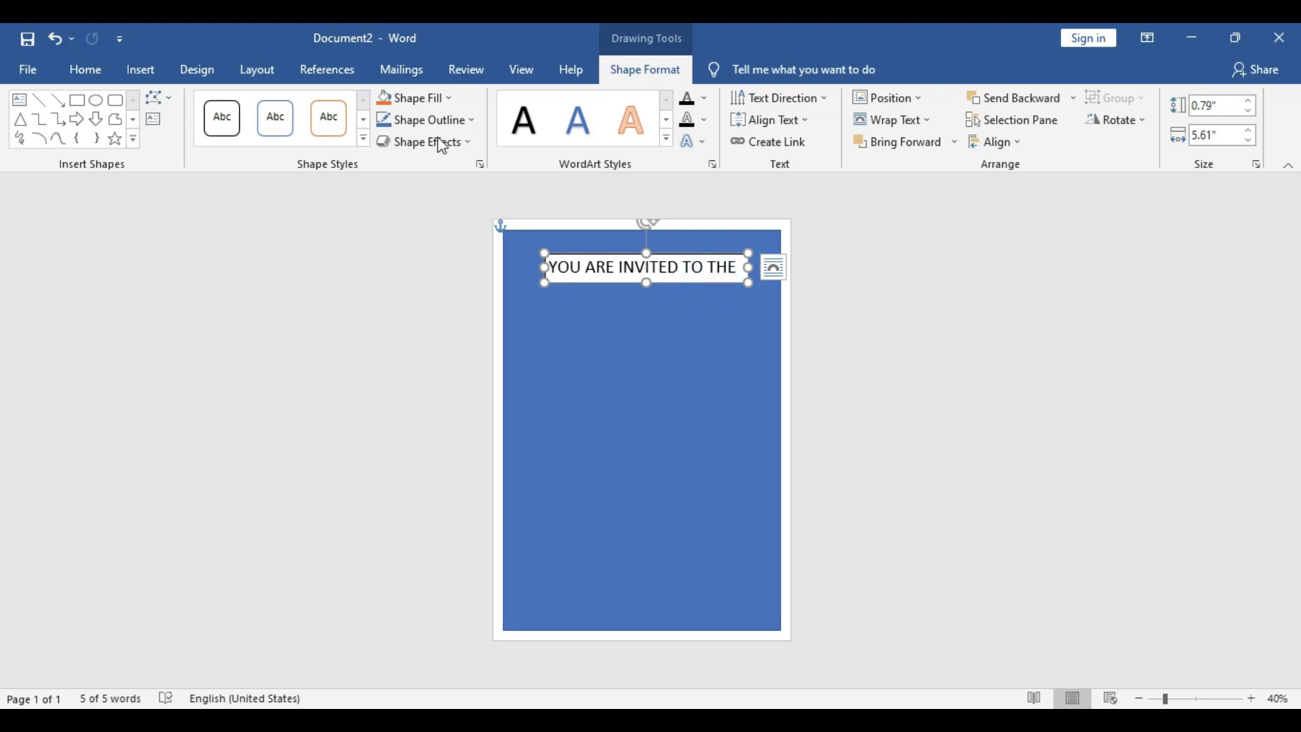
left_click(416, 98)
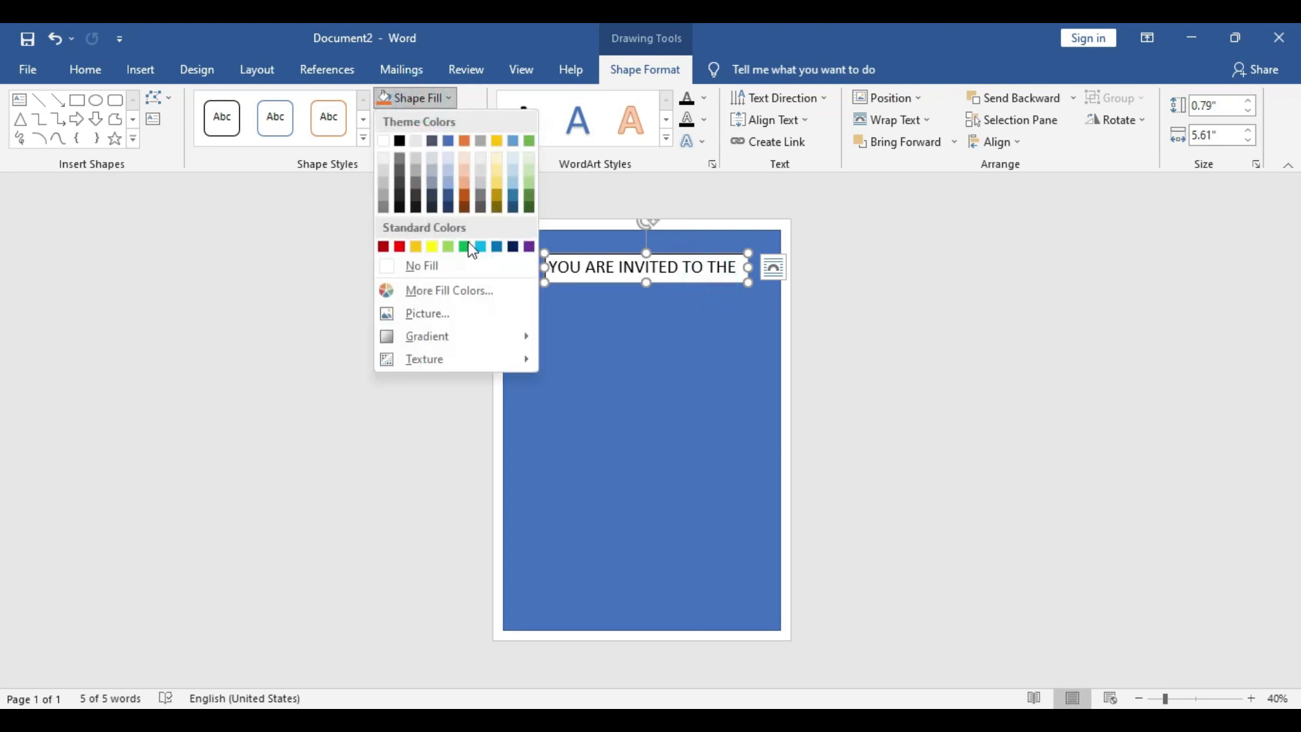
left_click(447, 266)
left_click(447, 120)
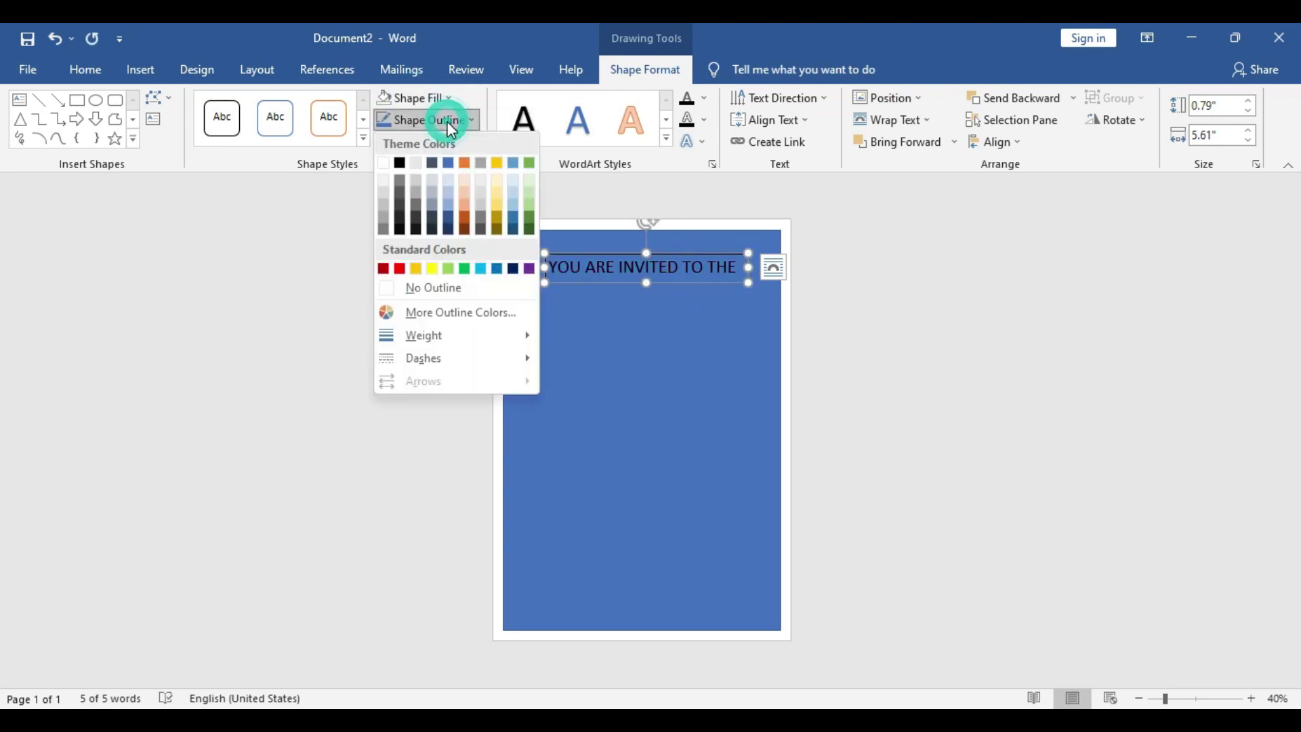
left_click(451, 286)
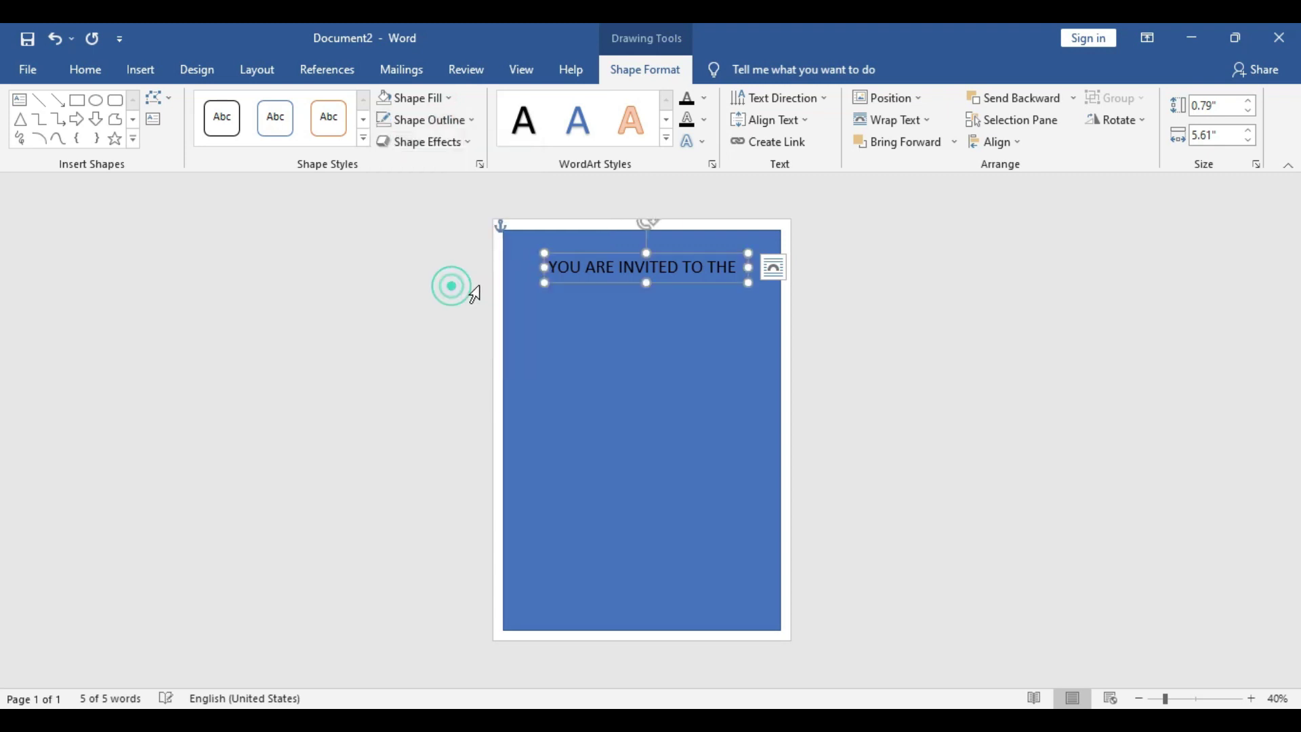
Colour the YOU ARE INVITED TO THE line Gold, Accent 4
double_click(697, 268)
triple_click(704, 269)
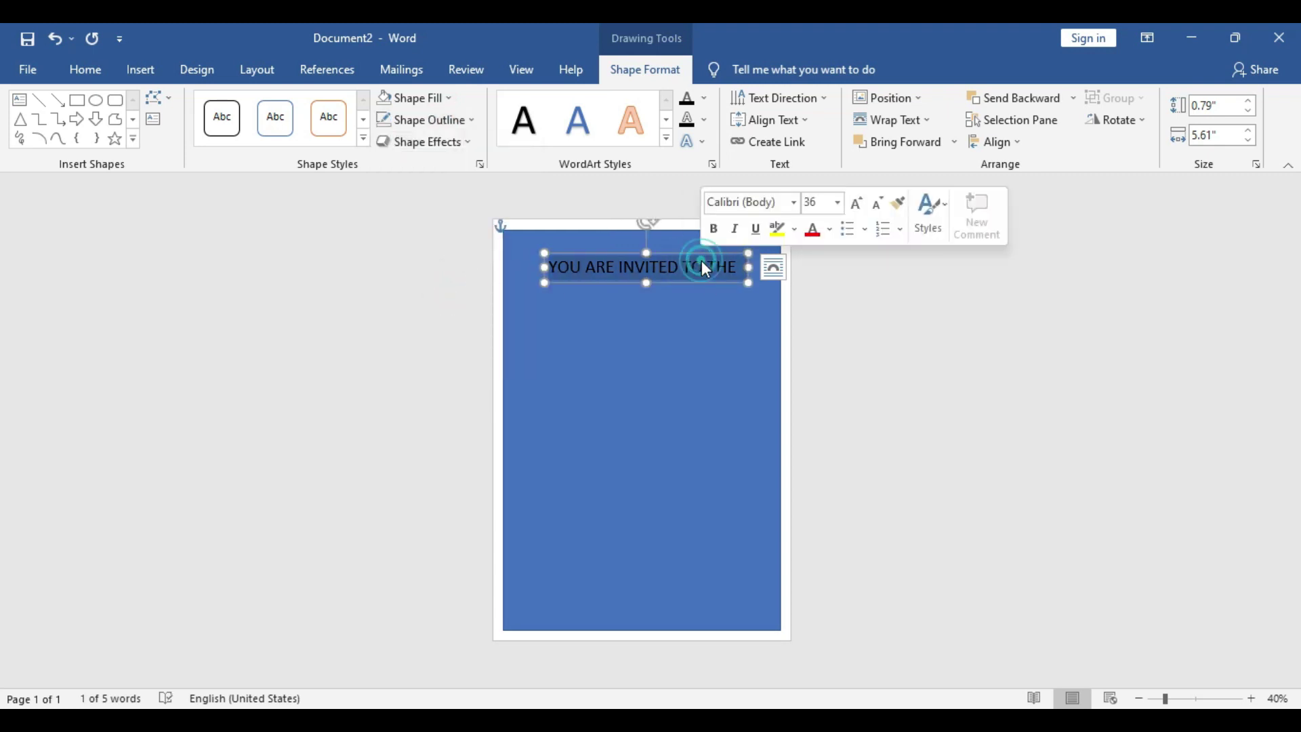
left_click(829, 229)
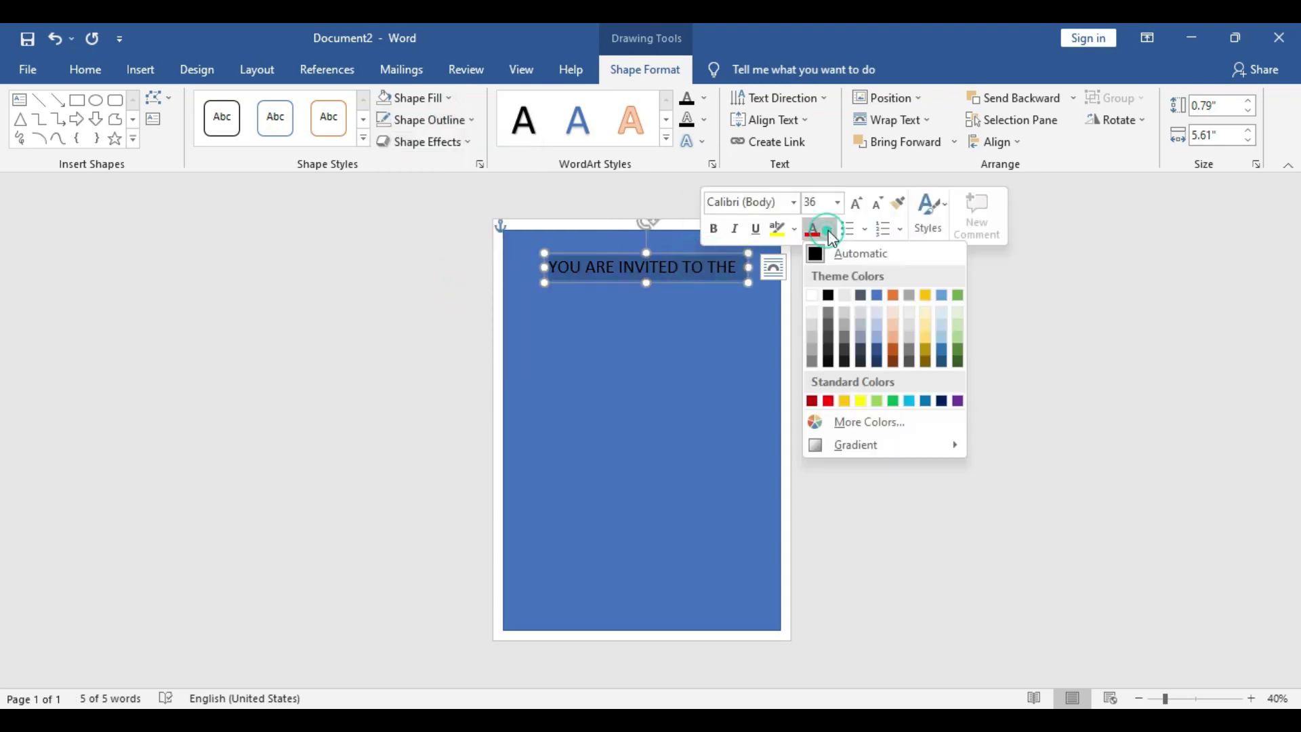
left_click(933, 304)
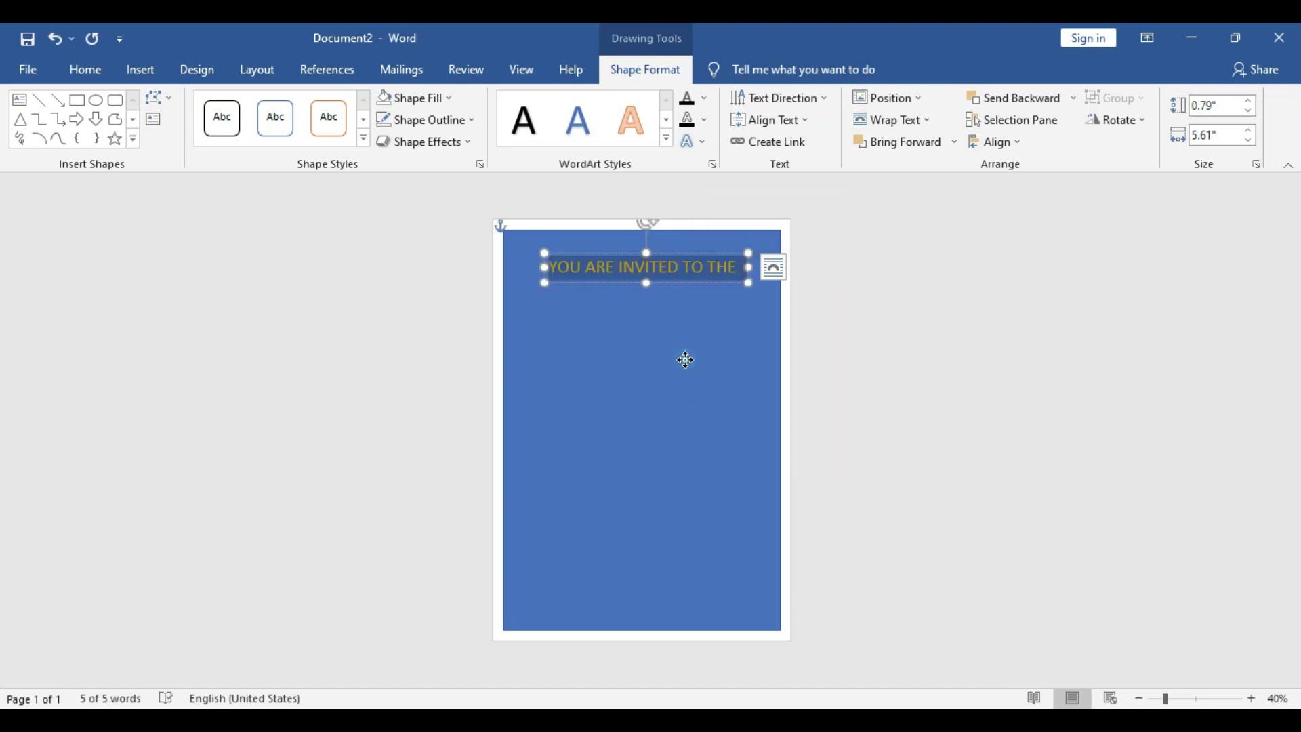
left_click(645, 343)
Fill the background rectangle with Black, Text 1 and remove its outline
left_click(433, 96)
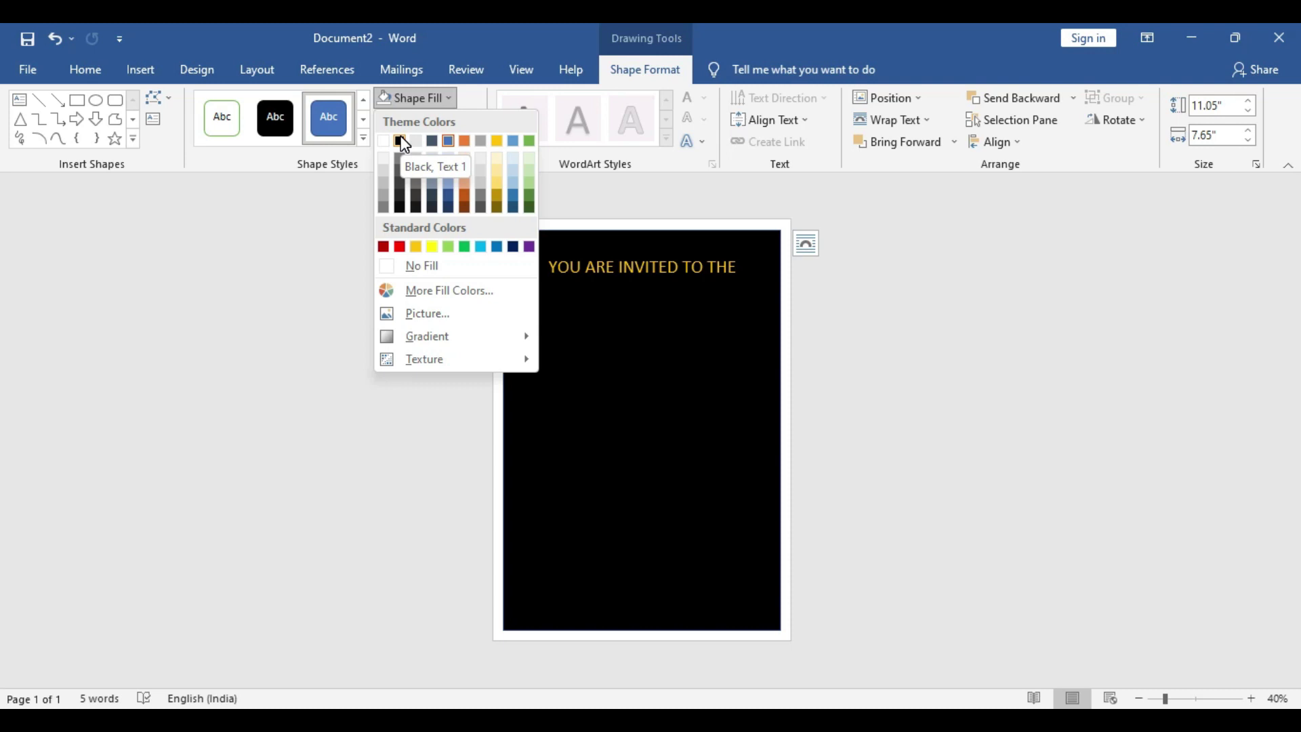
left_click(401, 141)
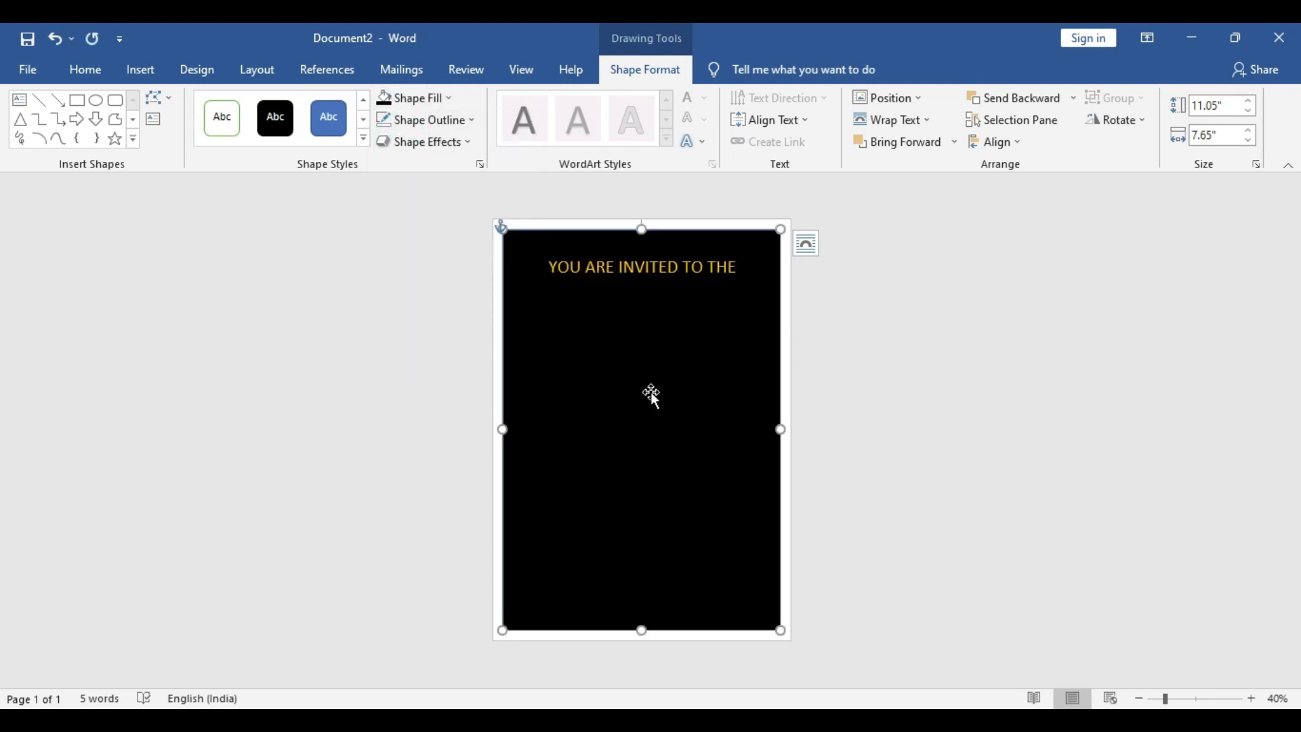
left_click(448, 141)
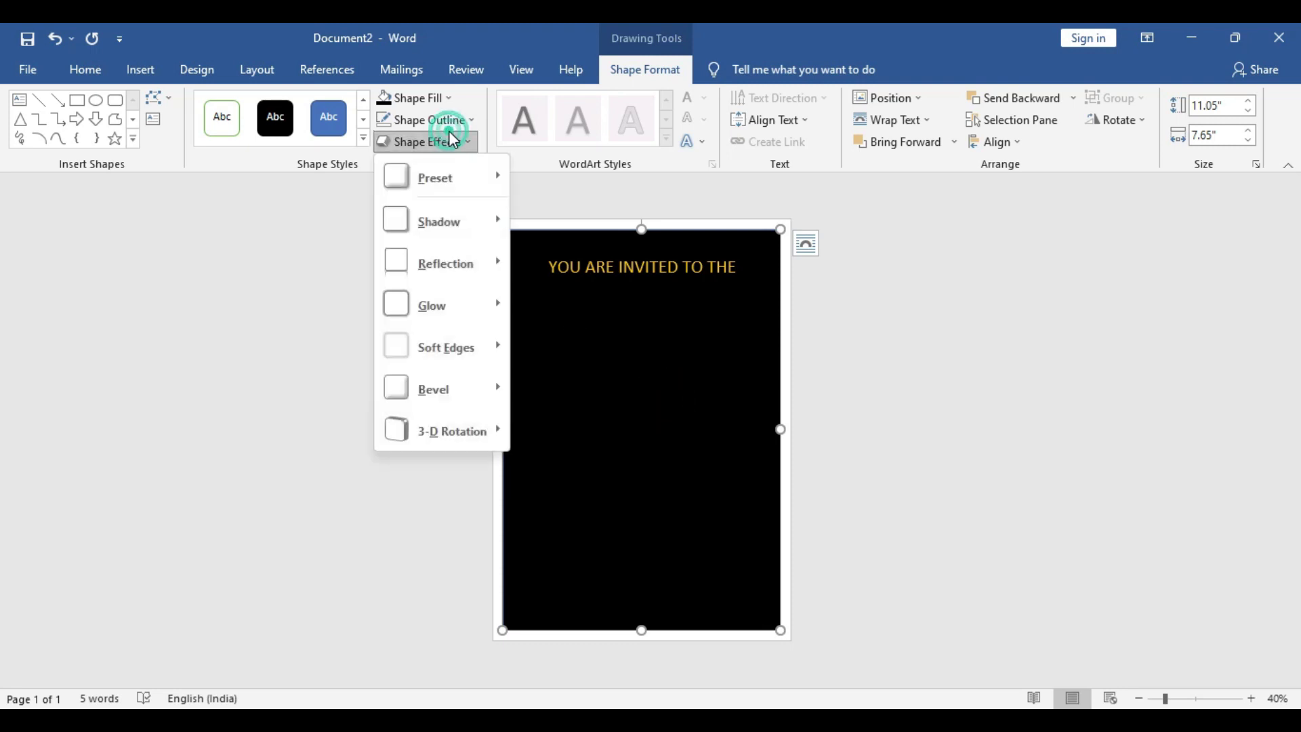
left_click(450, 122)
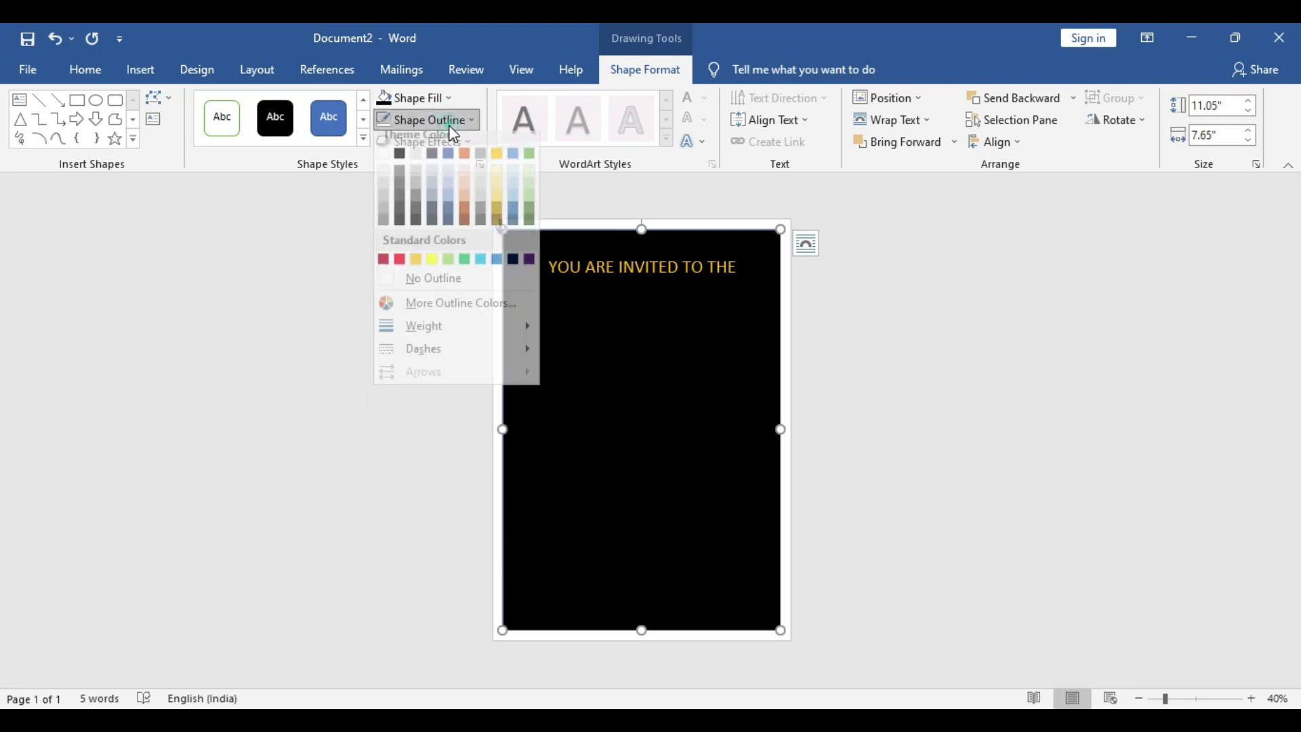
left_click(434, 290)
left_click(951, 329)
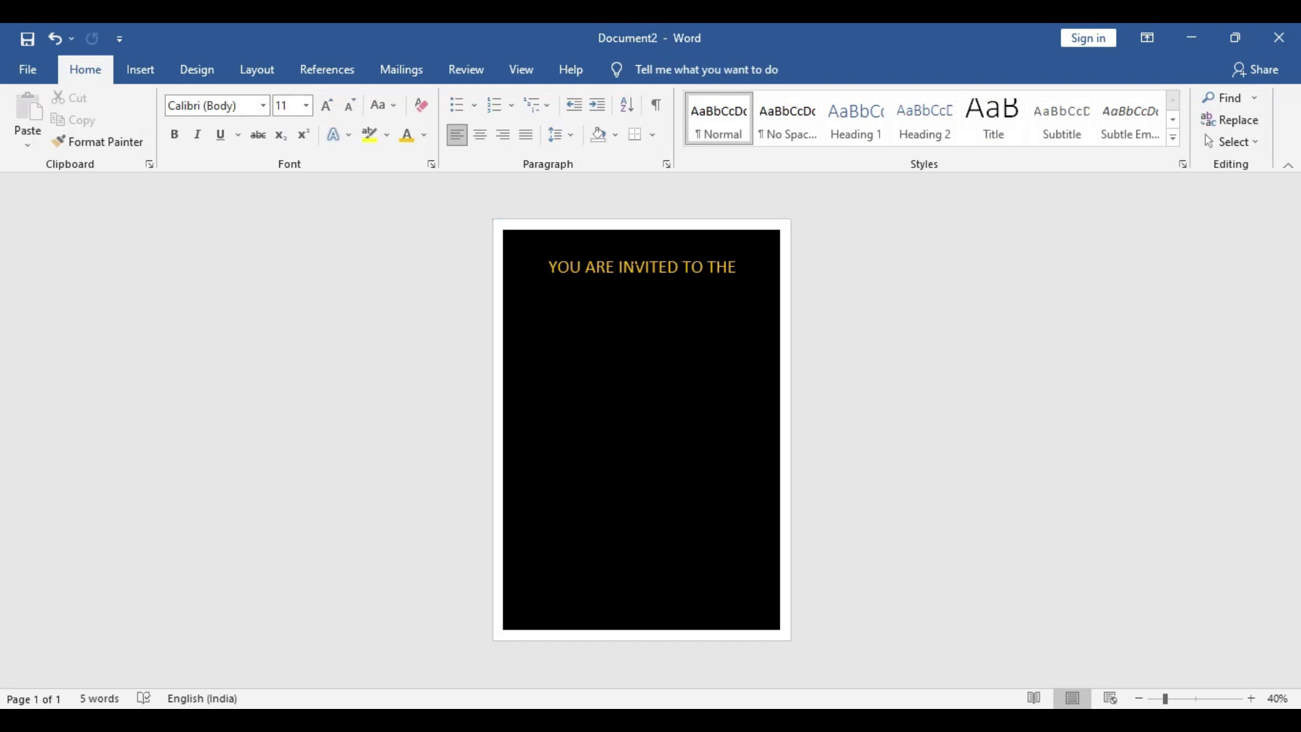
left_click(637, 267)
left_click(690, 284)
Duplicate the heading box, move it below, and change its text to 'Birthday Party'
key("ctrl+c")
key("ctrl+v")
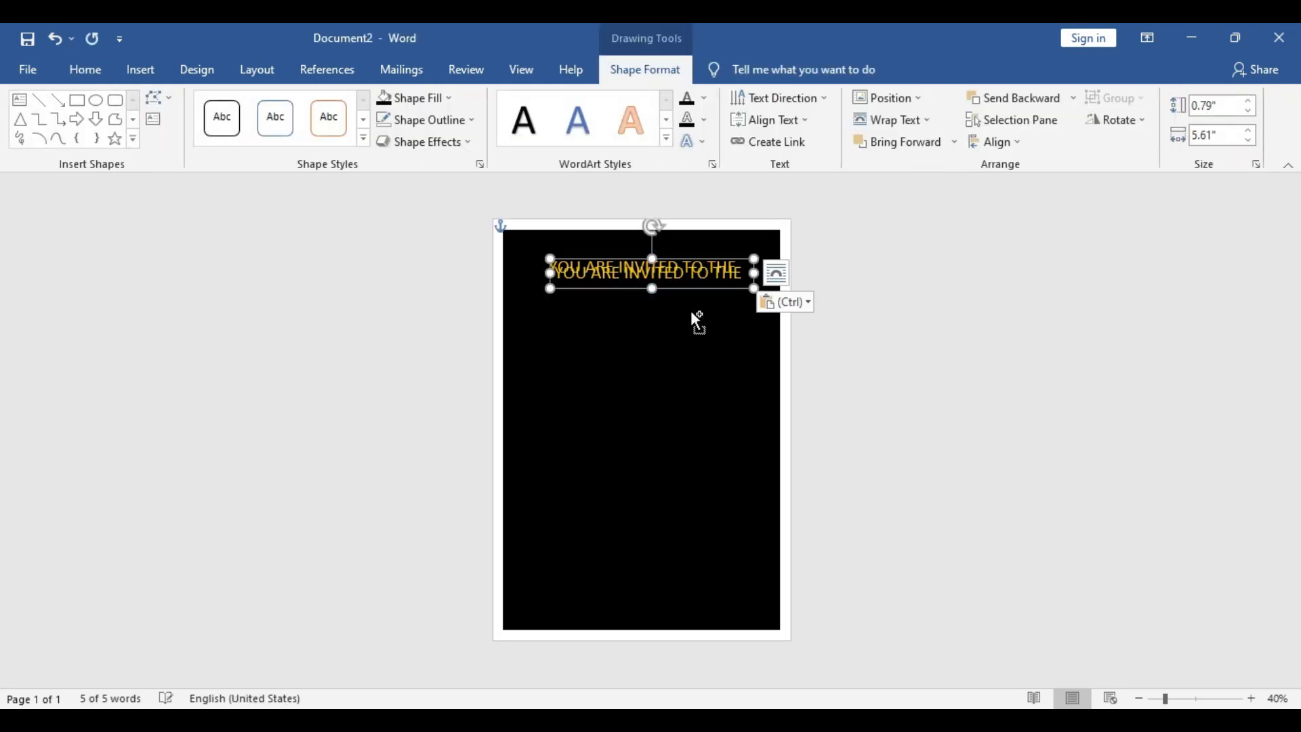
left_click_drag(682, 290, 672, 352)
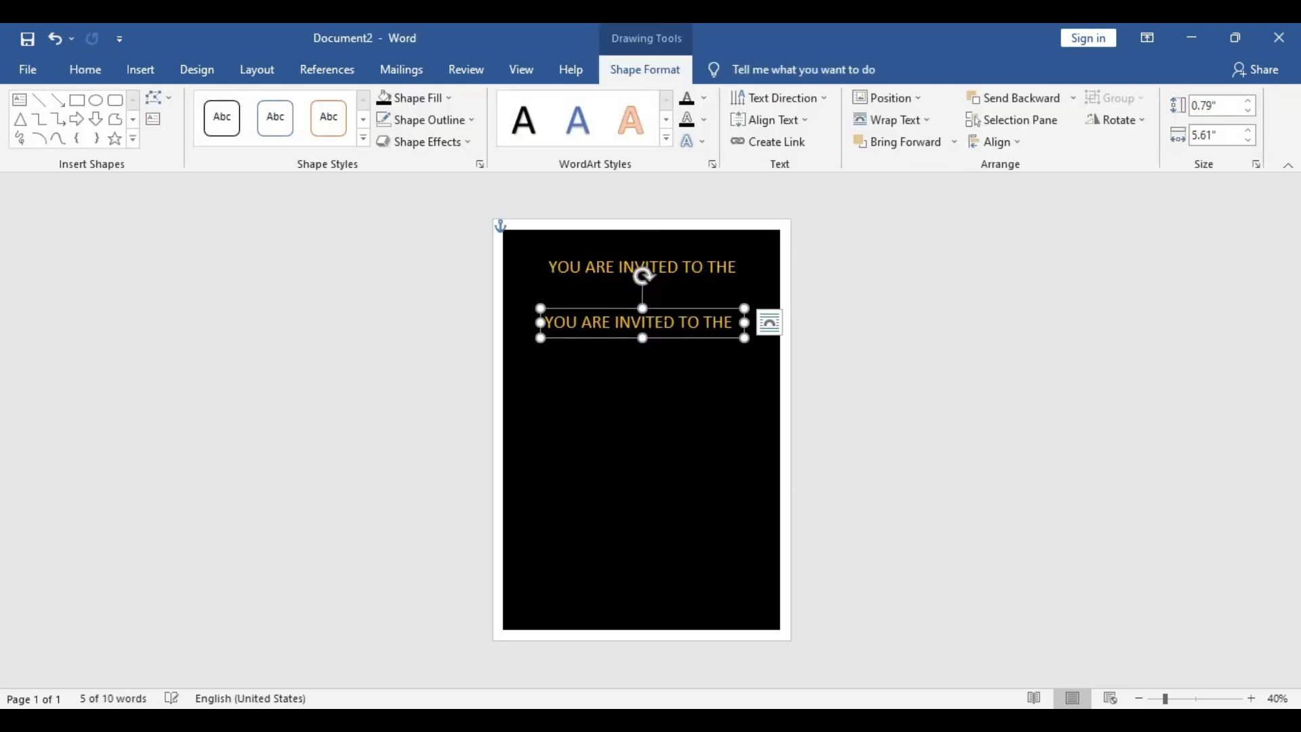
type("b")
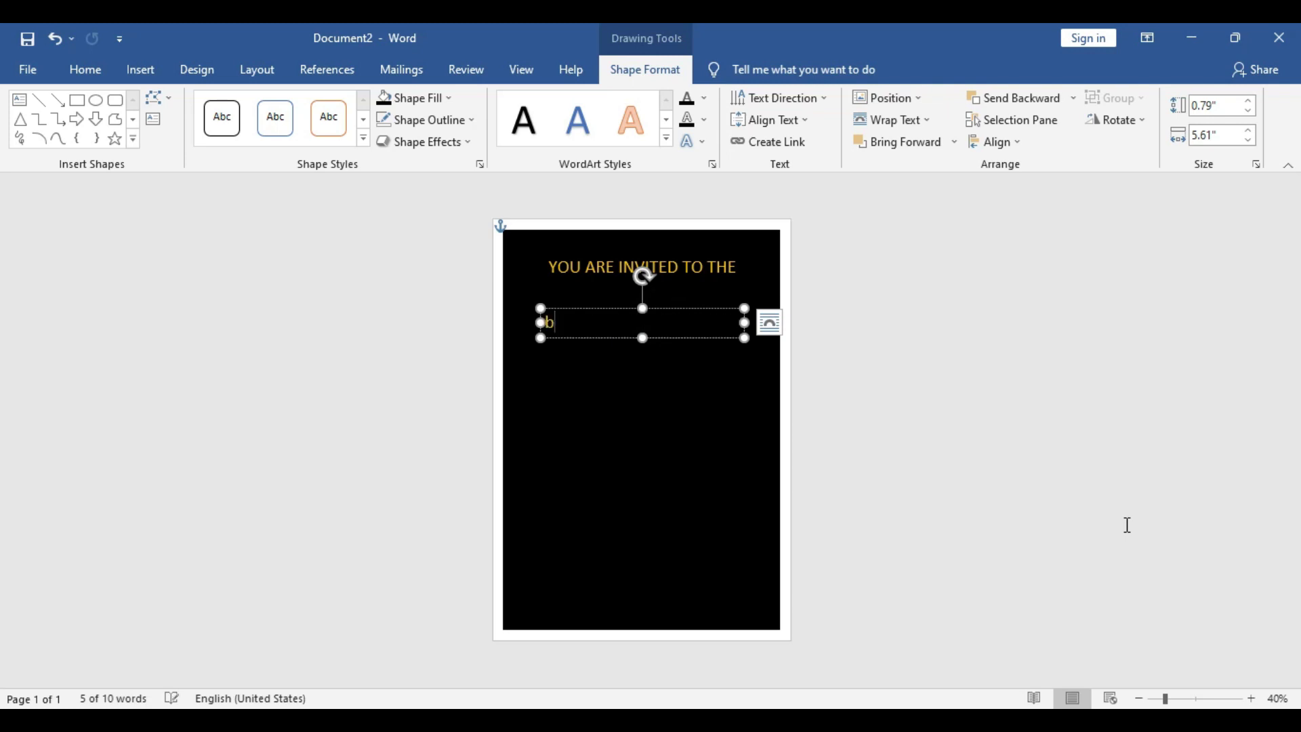
type("IRT")
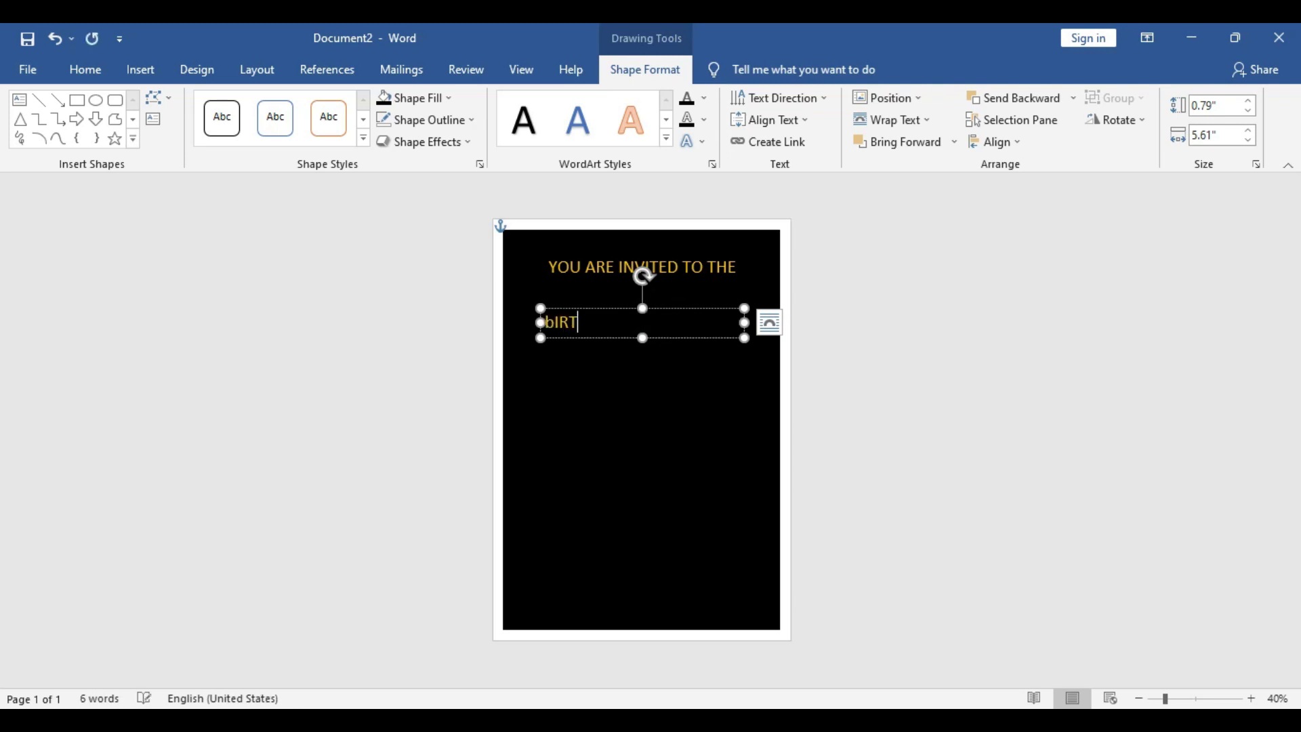
key("BackSpace")
key("BackSpace")
key("BackSpace")
type("Birthday Party")
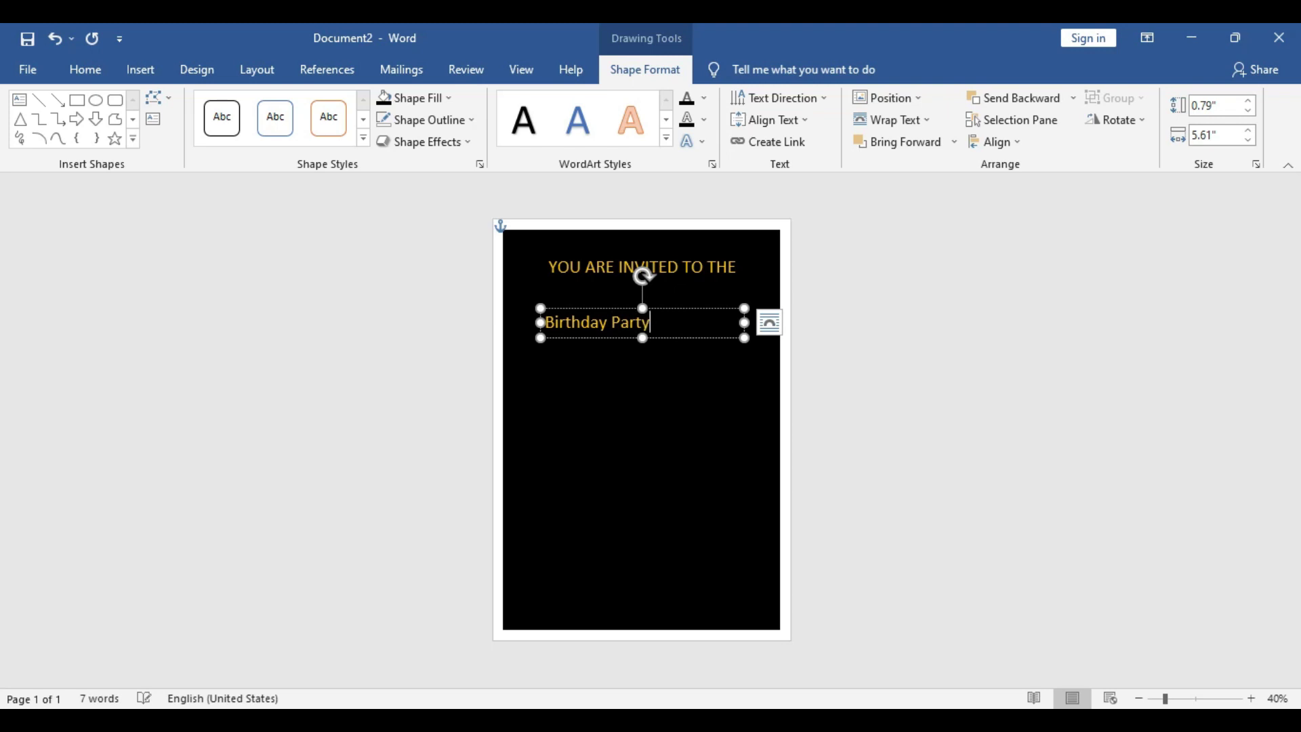
double_click(620, 324)
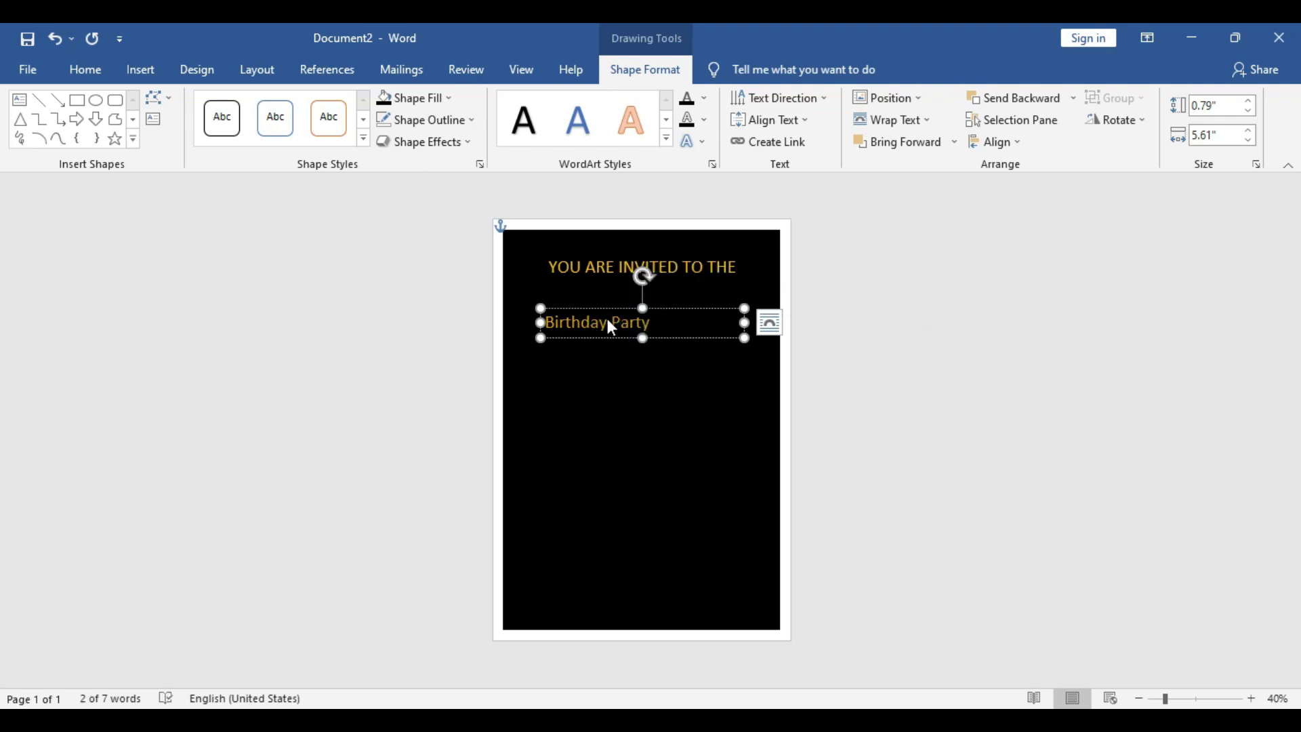
double_click(607, 320)
left_click(700, 261)
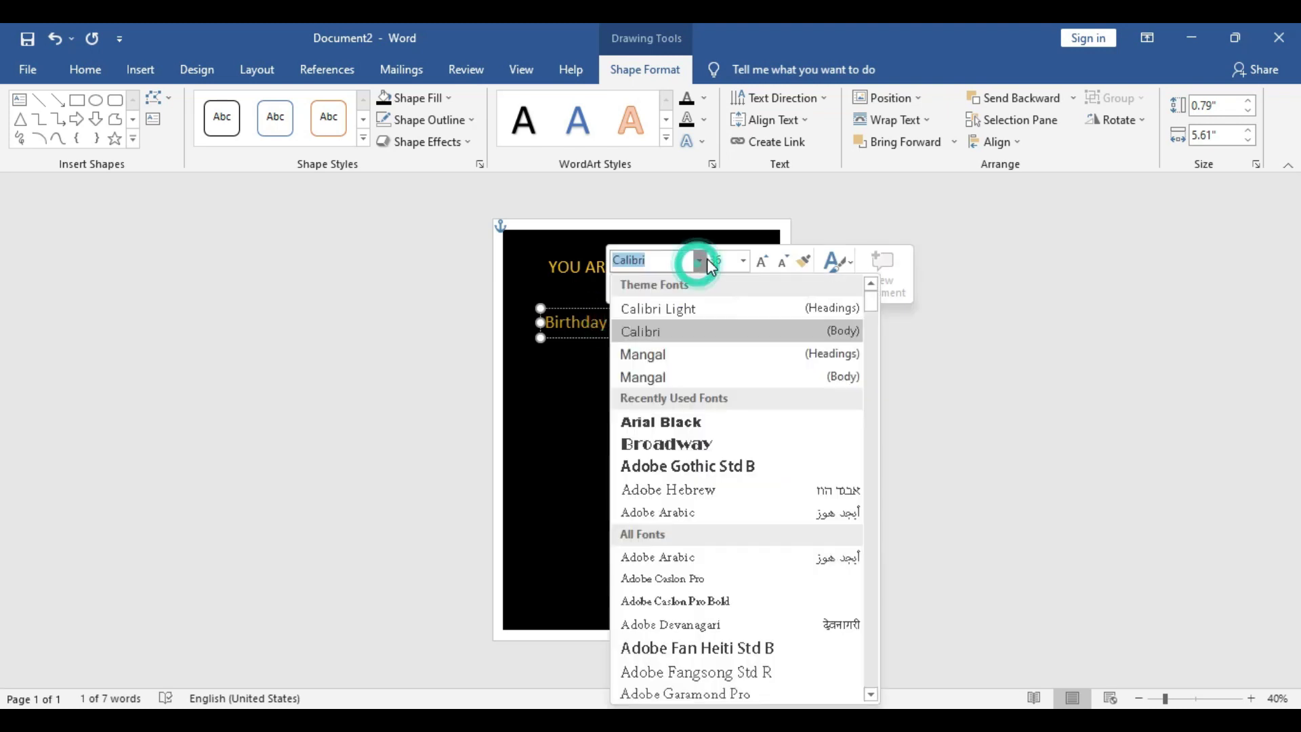
scroll(762, 407, "down", 5)
scroll(764, 406, "down", 10)
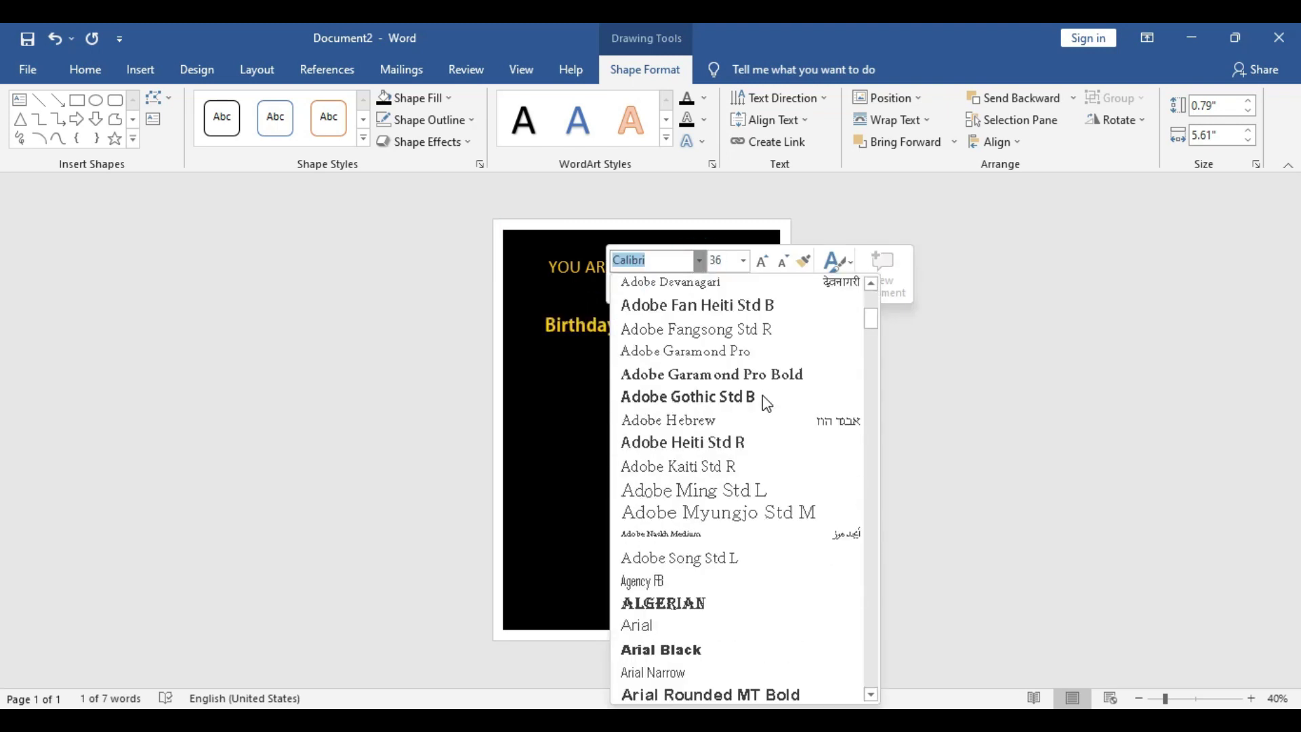
scroll(760, 420, "down", 6)
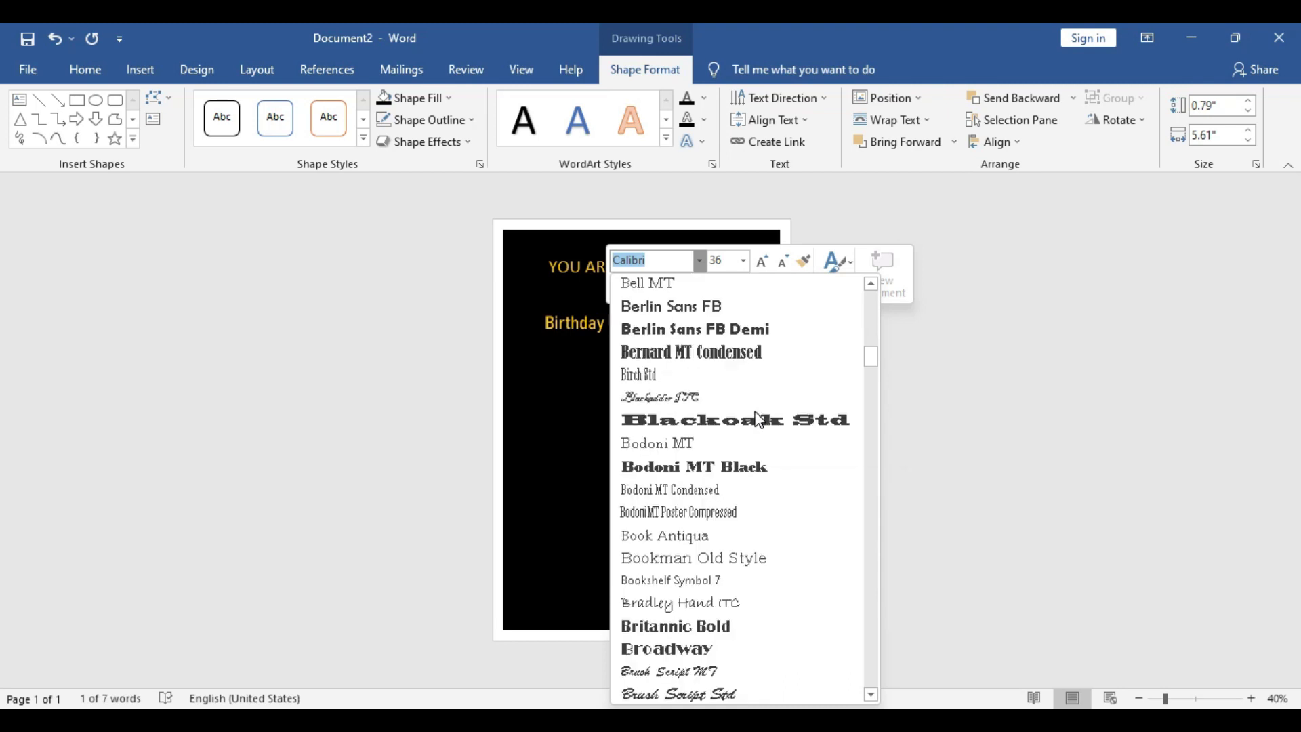
scroll(759, 421, "down", 5)
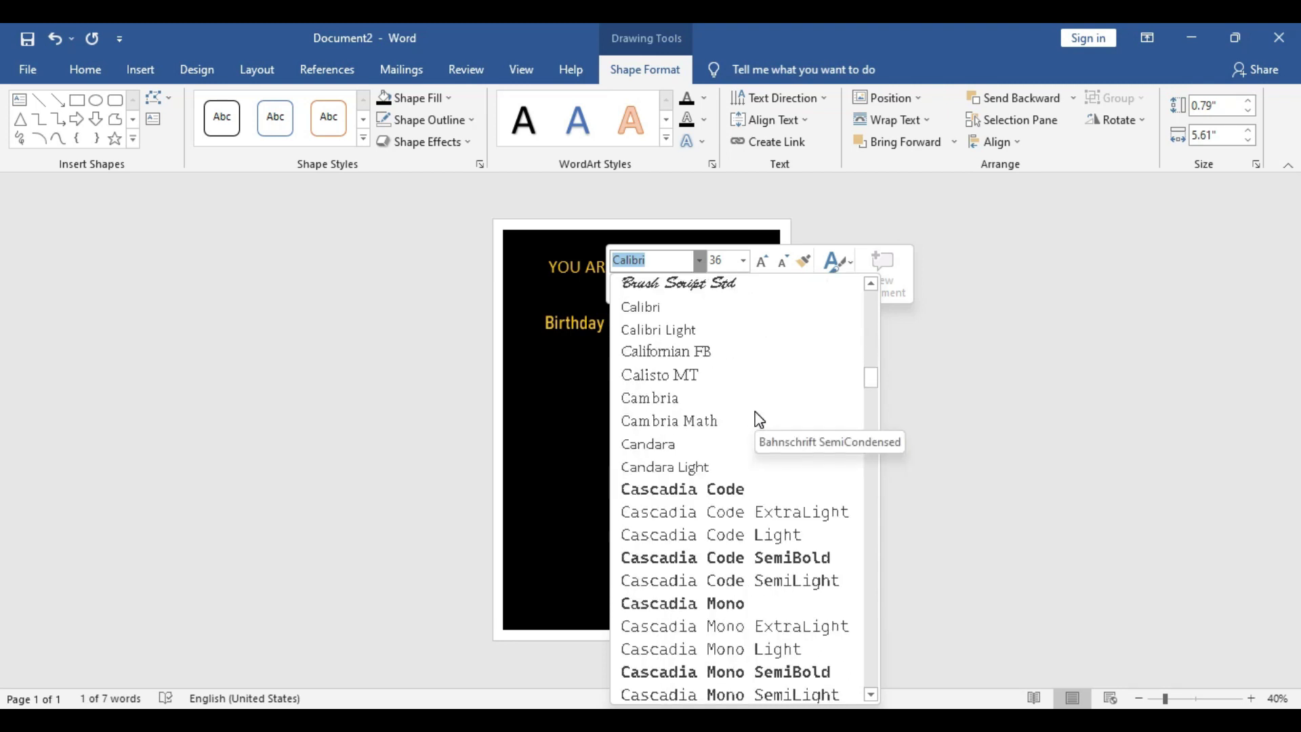
scroll(760, 420, "down", 3)
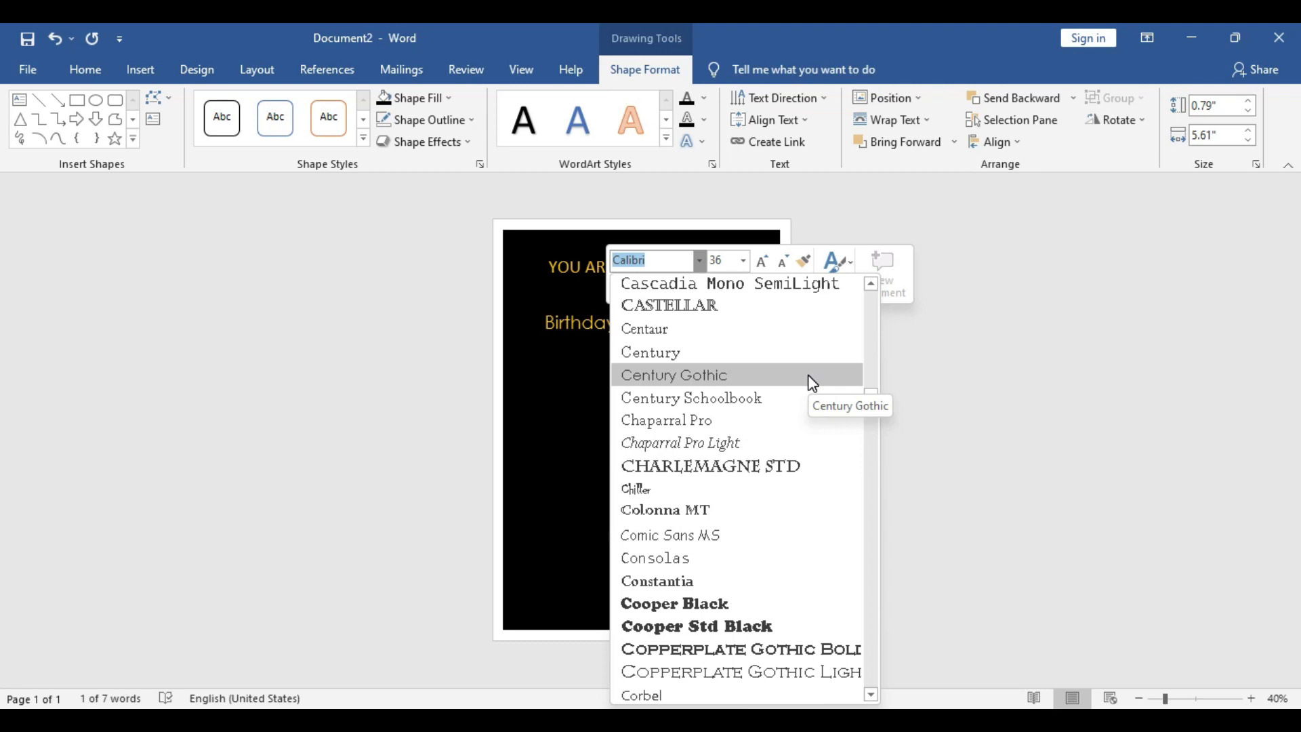
scroll(813, 384, "down", 2)
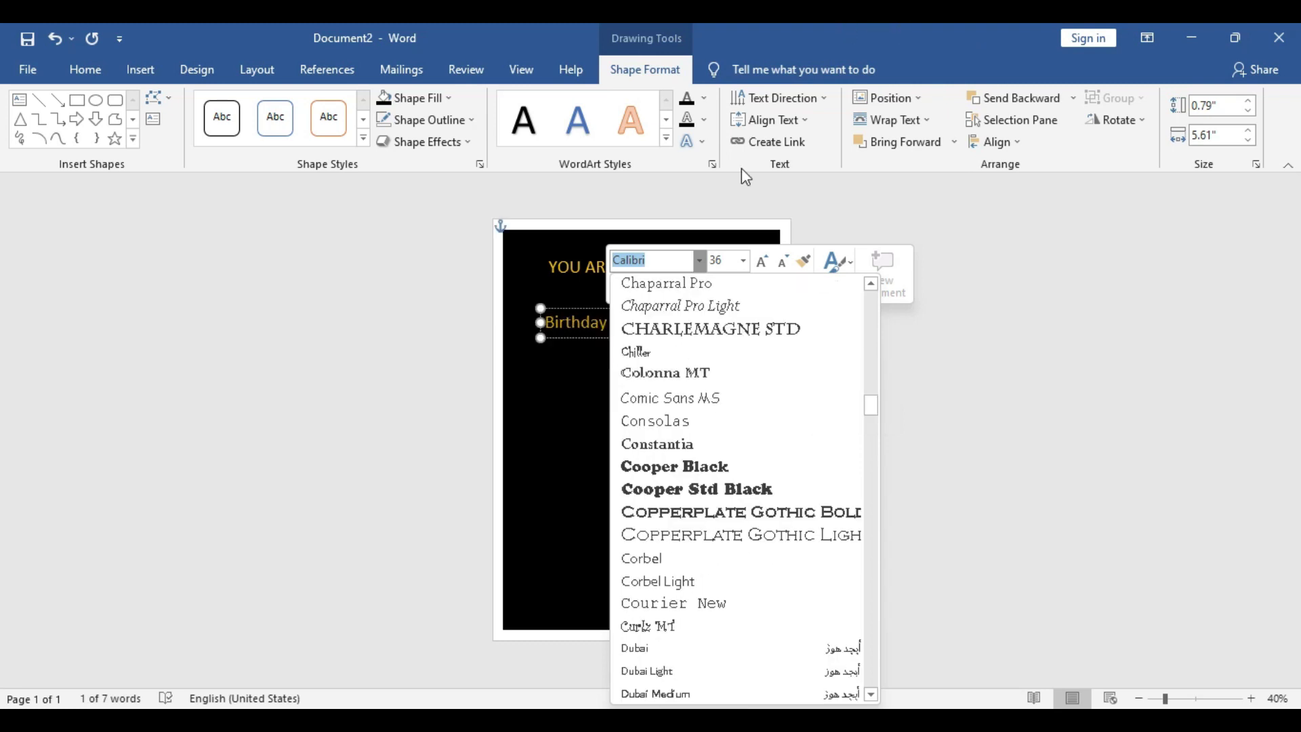
scroll(714, 499, "up", 4)
scroll(658, 357, "up", 6)
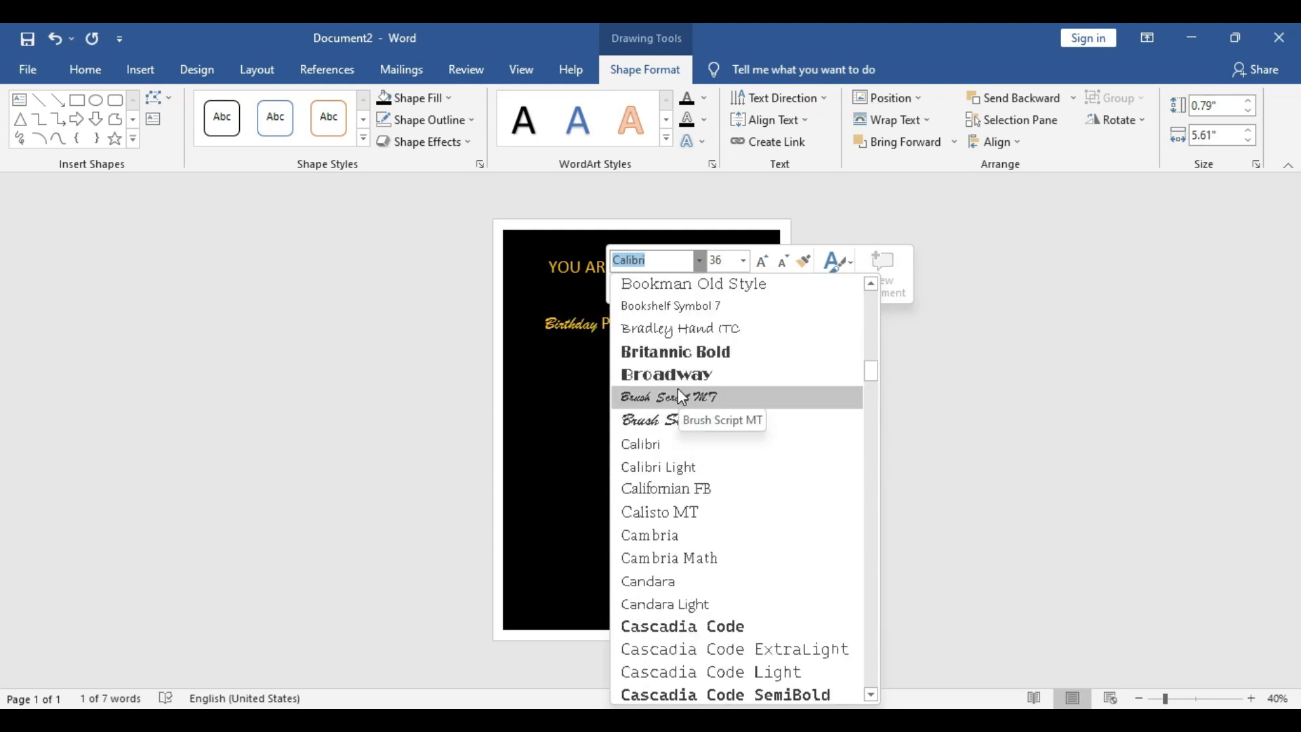
scroll(681, 396, "down", 15)
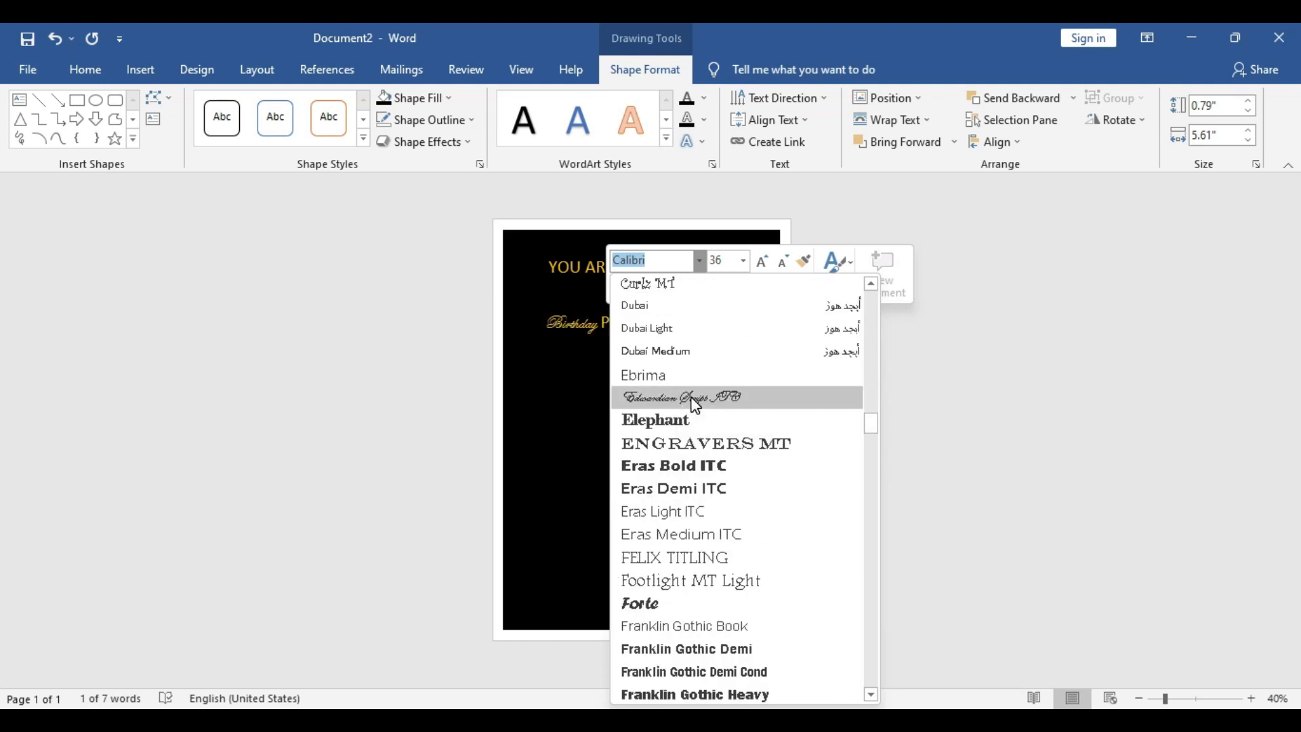
left_click(695, 397)
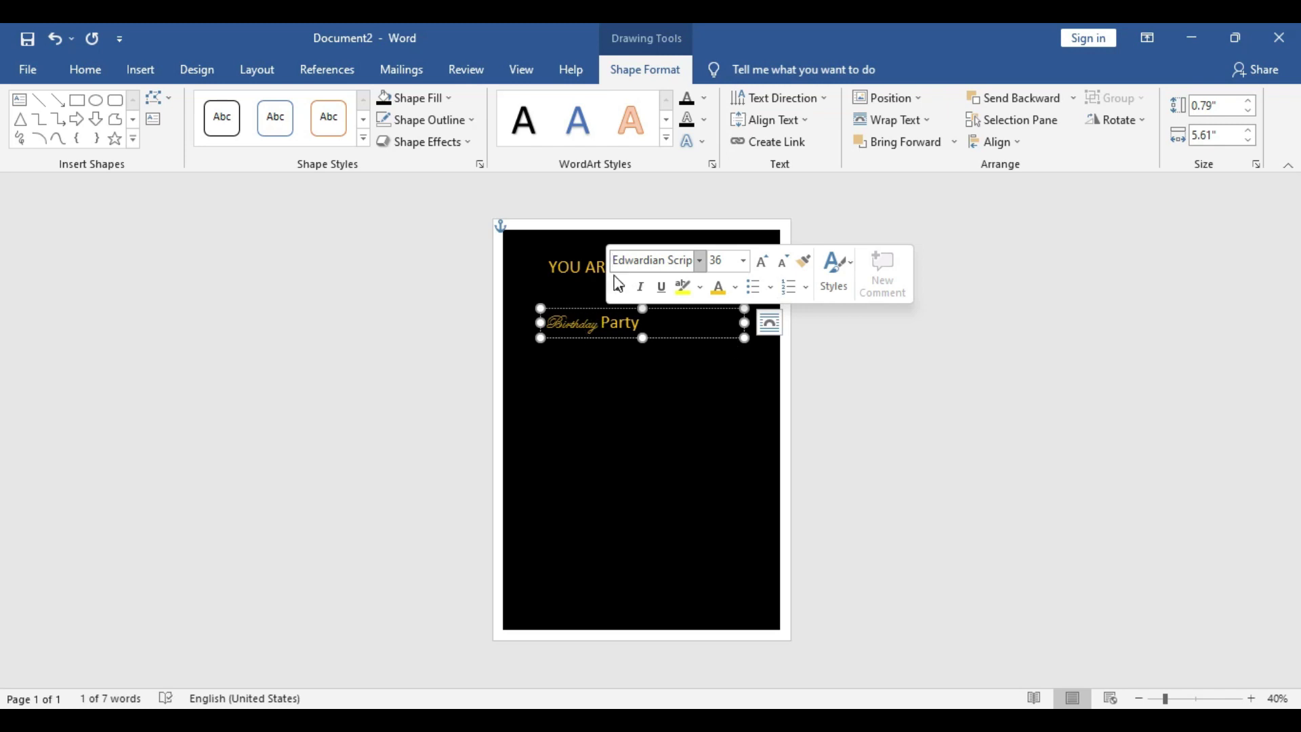
triple_click(614, 319)
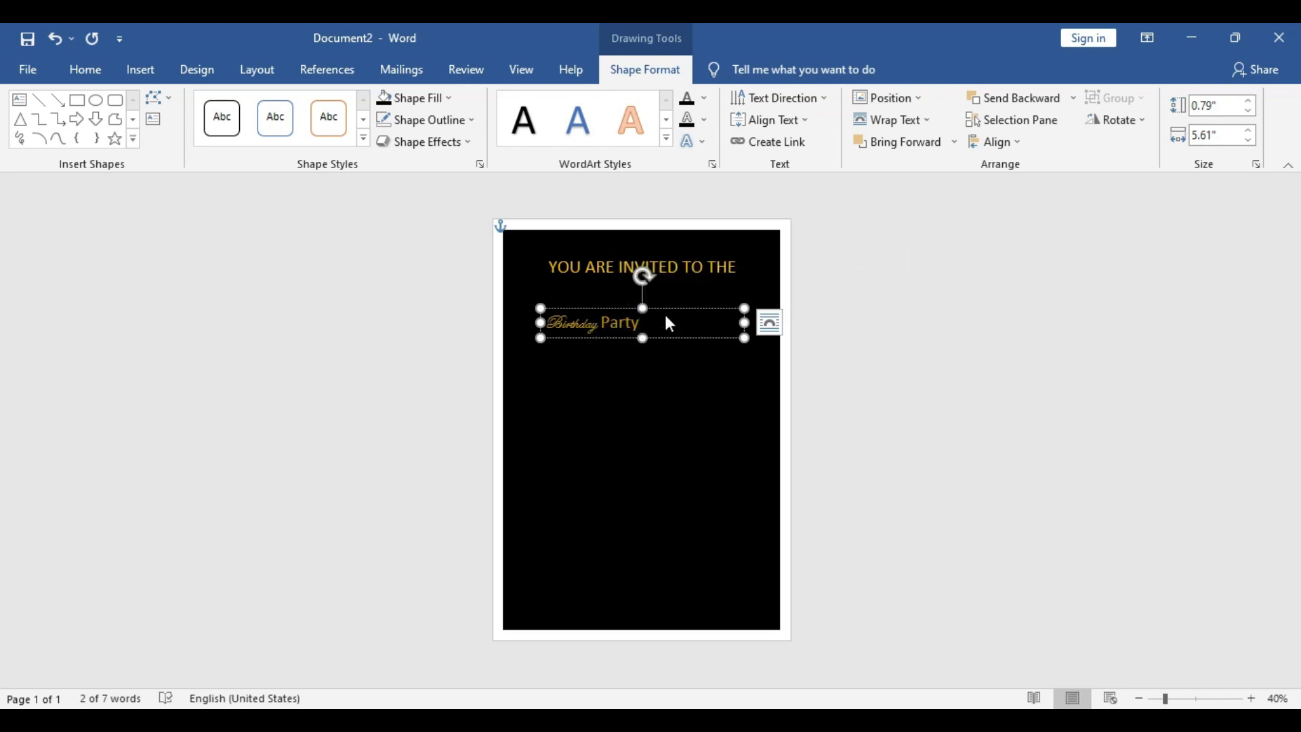
key("ctrl+z")
key("Delete")
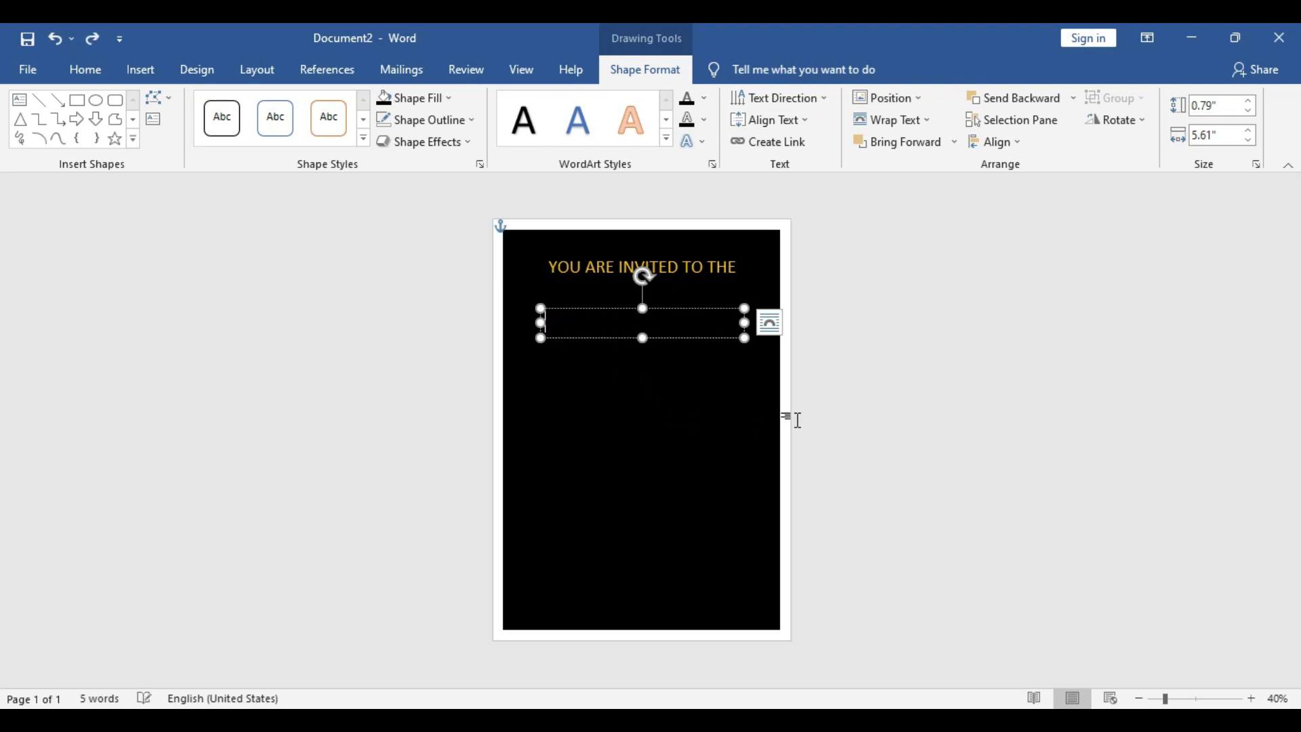
type("B")
key("BackSpace")
type("Birthday Party")
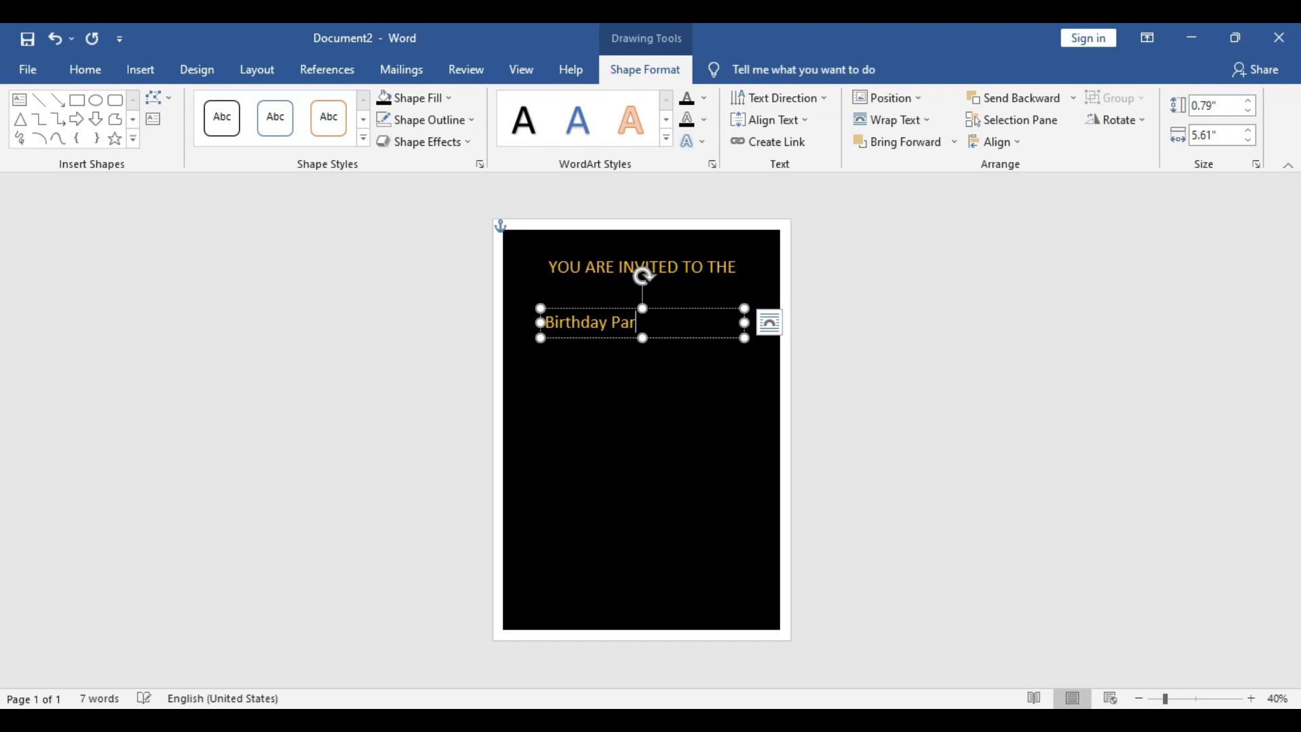
Set Birthday Party in 72-pt Edwardian Script, Orange Accent 2 Lighter 60%, enlarging its box
triple_click(595, 322)
left_click(699, 259)
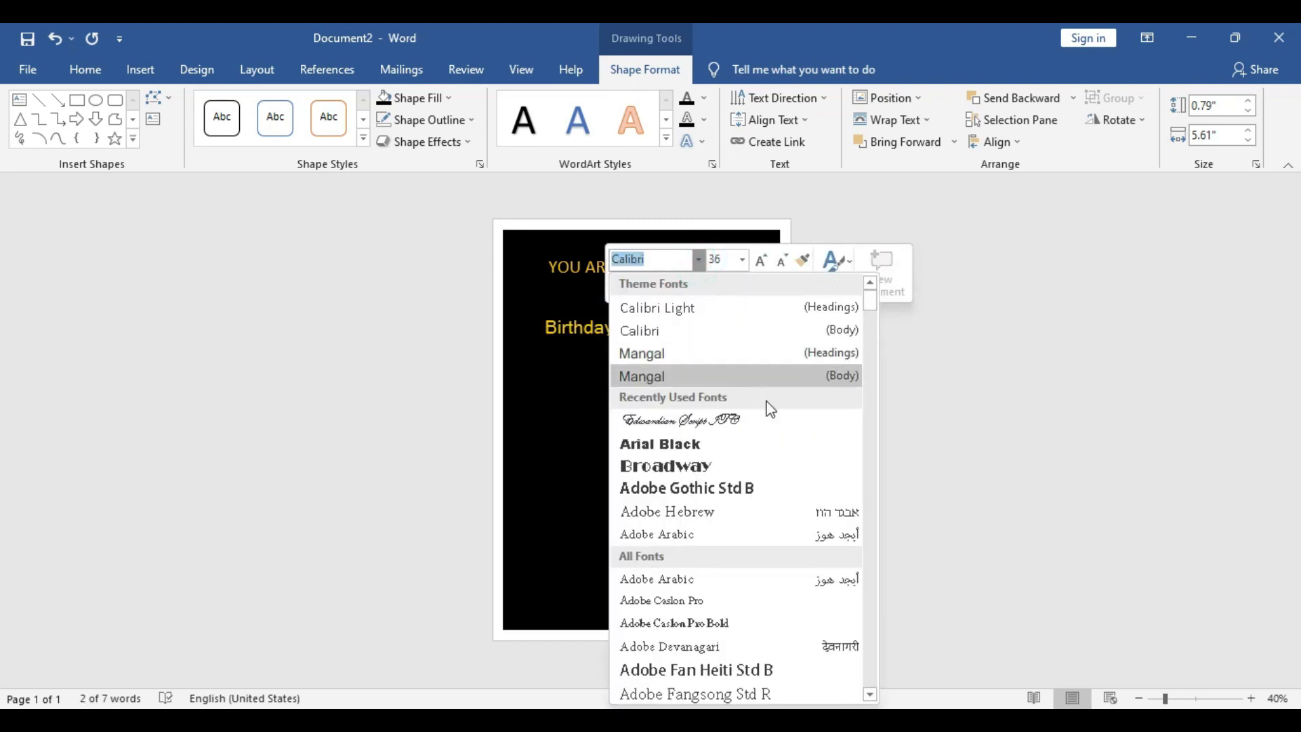
left_click(740, 418)
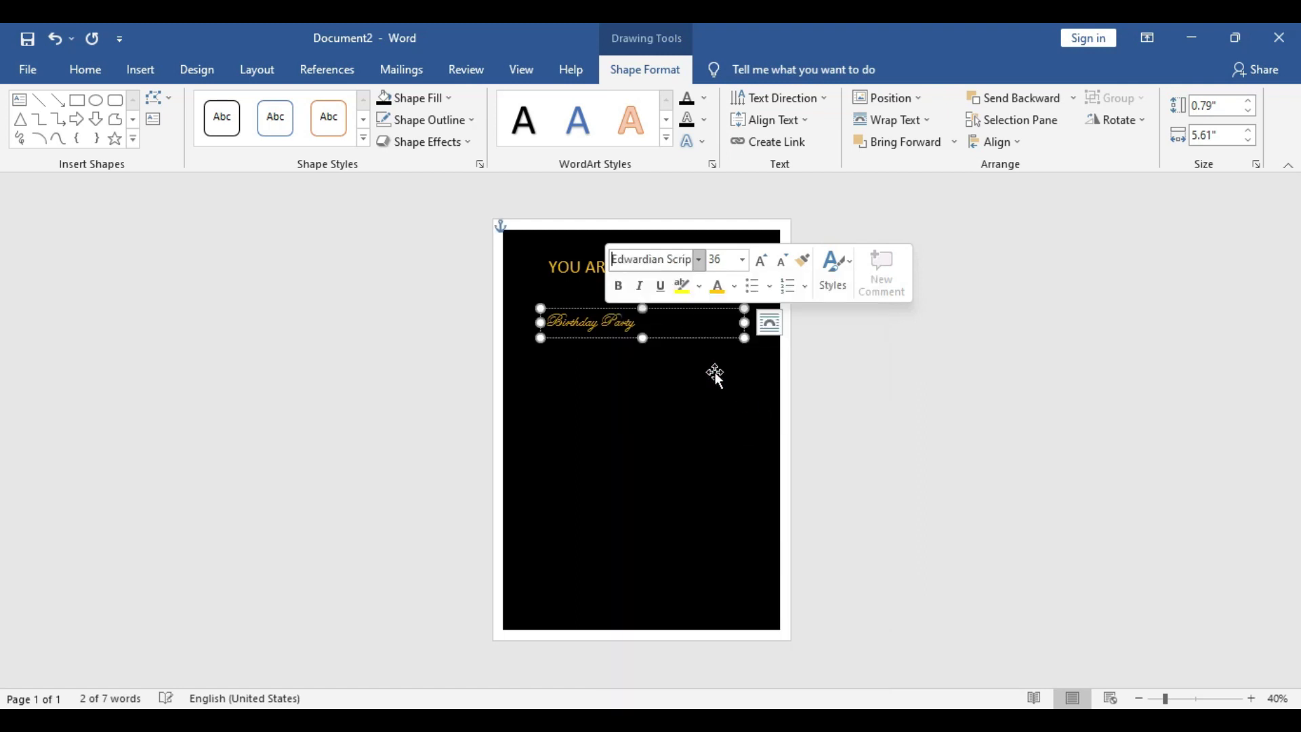
left_click(742, 261)
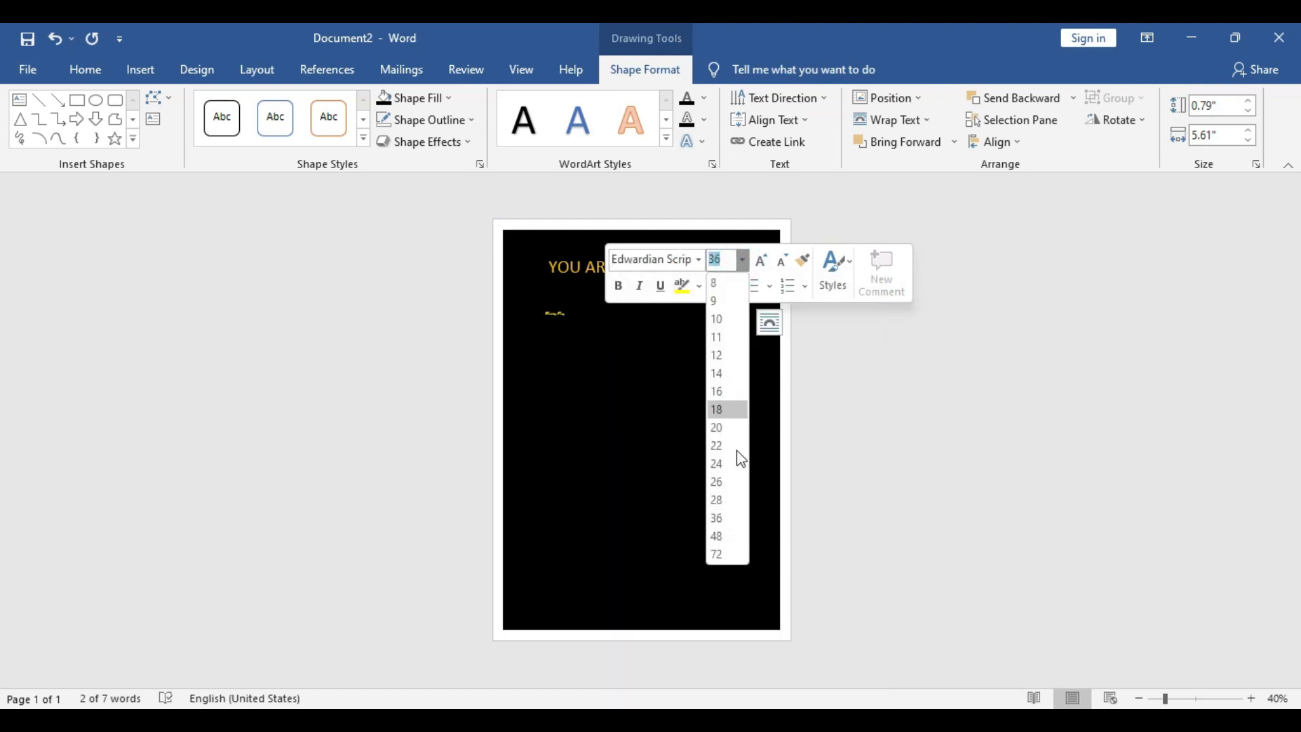
left_click(726, 555)
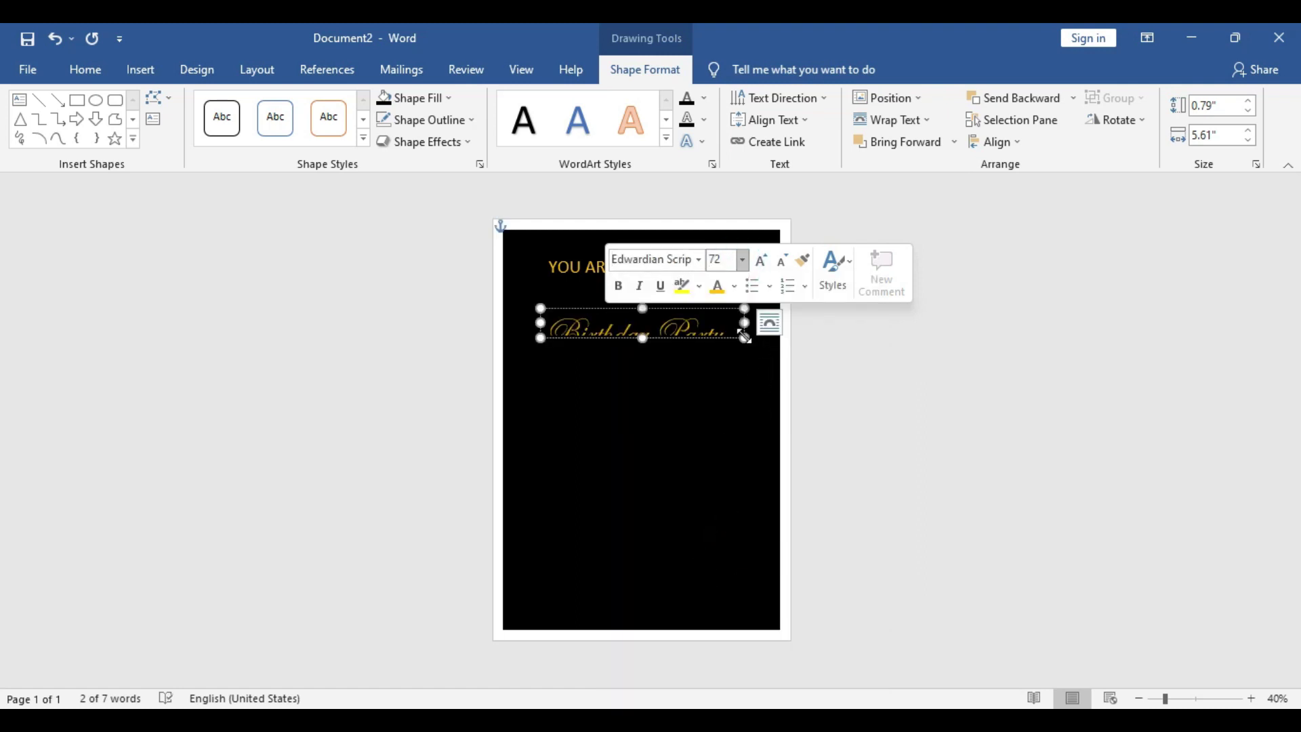
left_click_drag(745, 338, 685, 335)
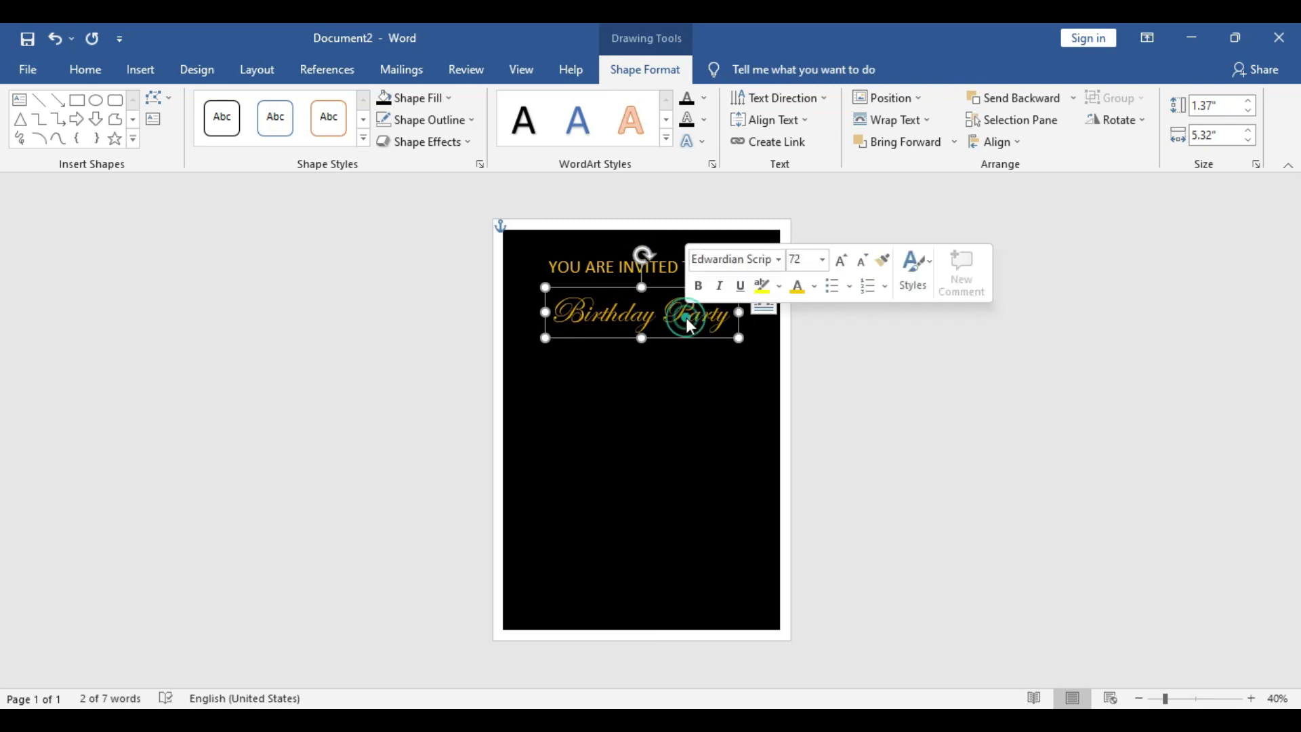
left_click(814, 291)
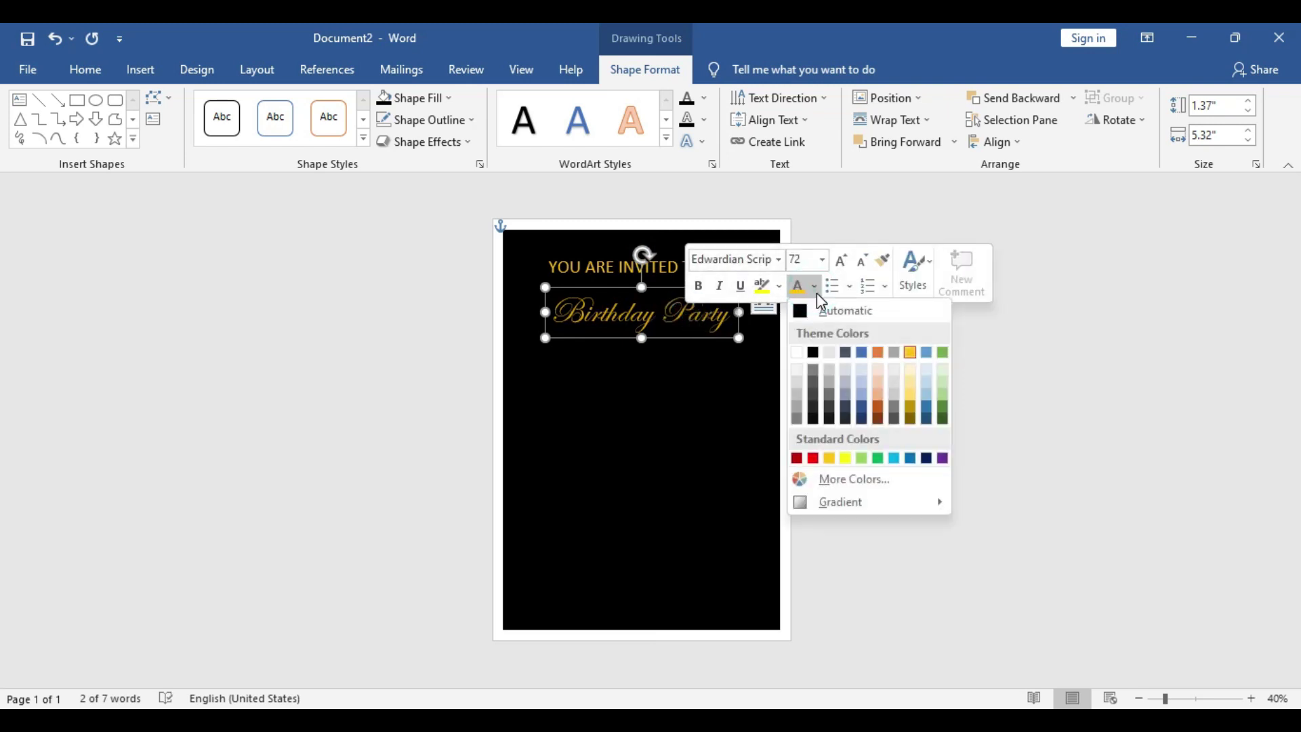
left_click(879, 387)
left_click(989, 376)
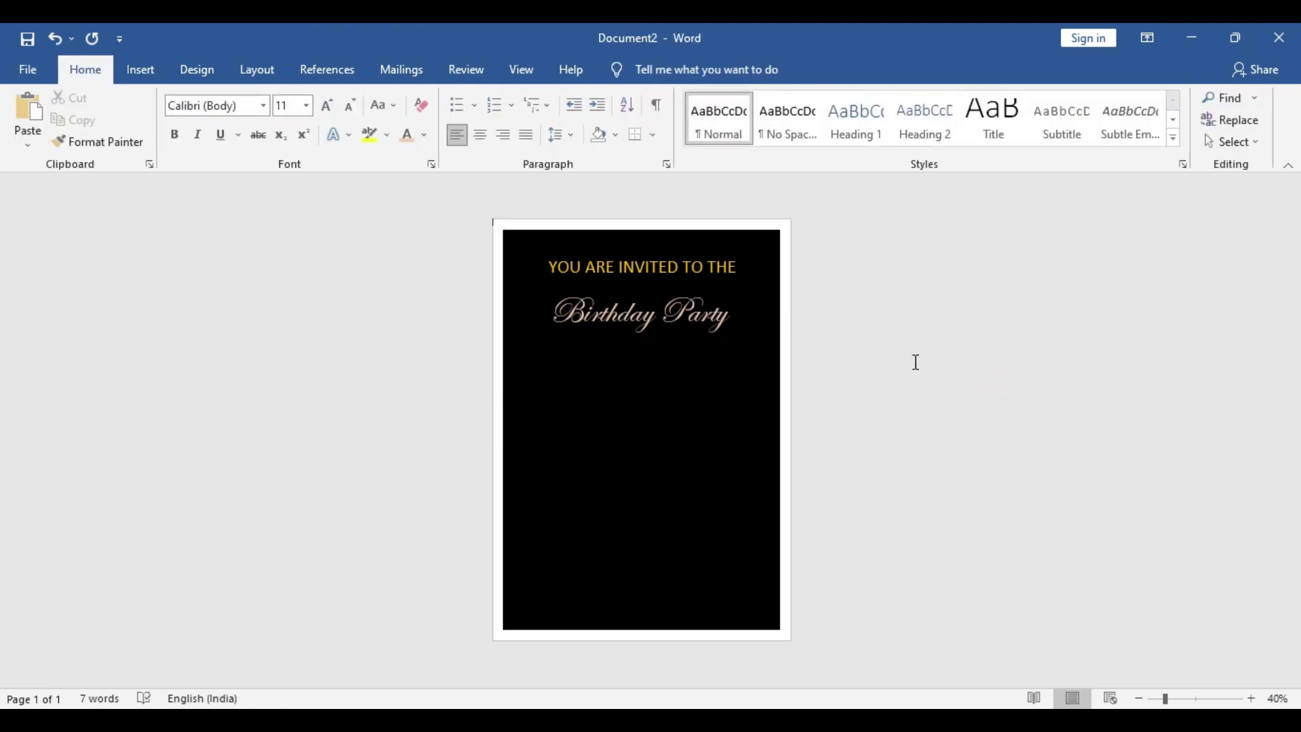
Copy and paste a duplicate of the YOU ARE INVITED TO THE text box
left_click(689, 339)
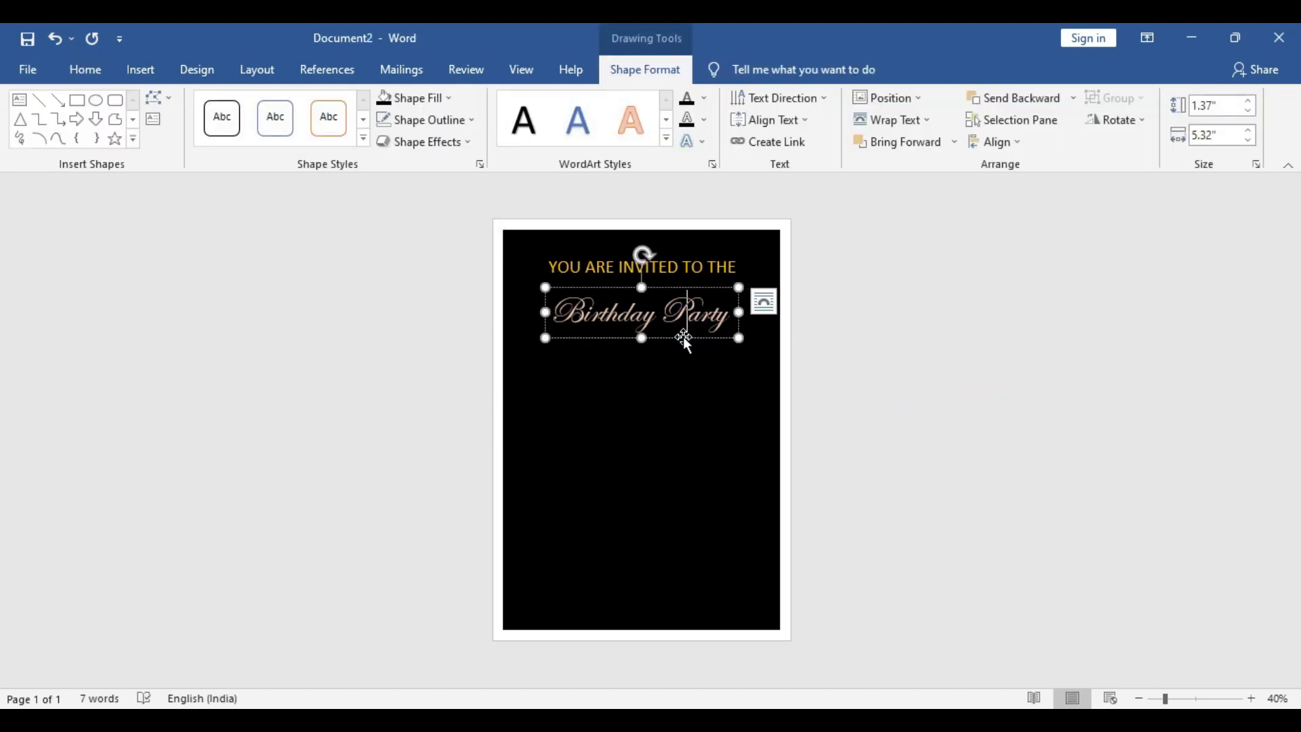
left_click(684, 253)
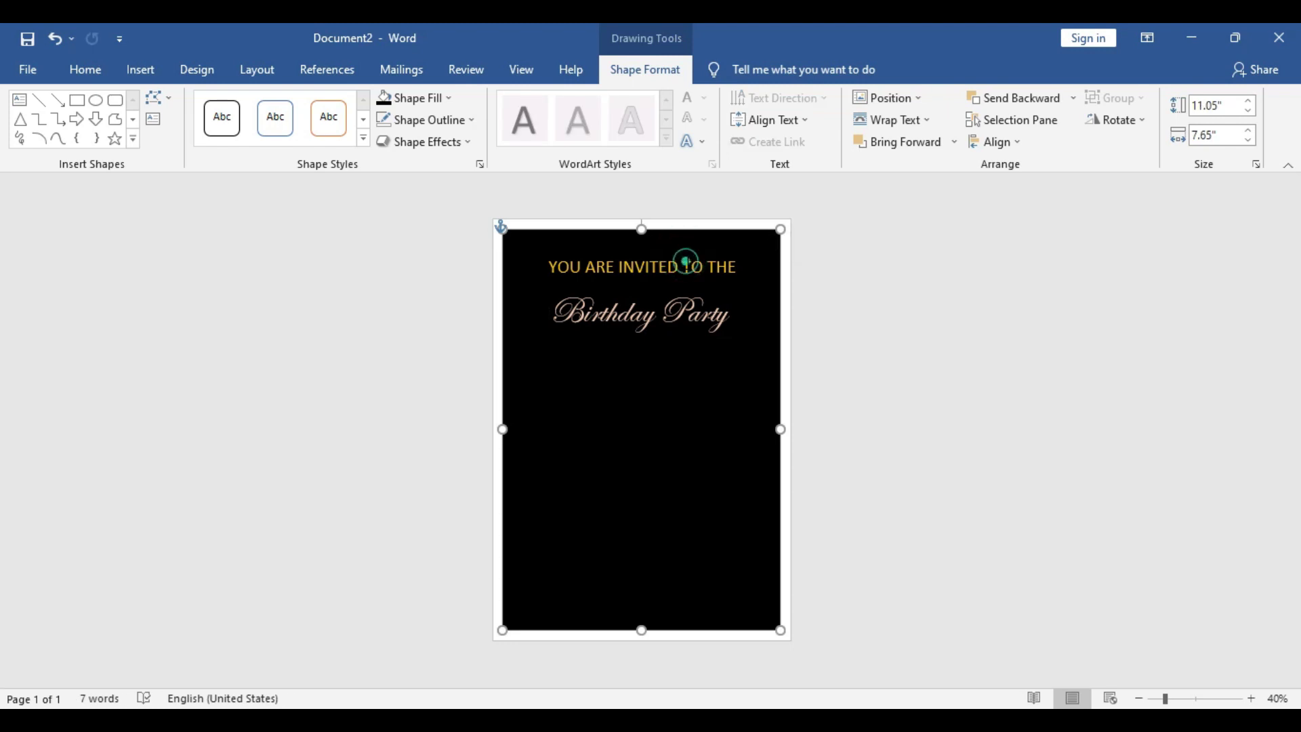
left_click(692, 252)
key("ctrl+c")
key("ctrl+v")
Move the duplicate below Birthday Party and type the celebrant's name, fixing a typo
left_click_drag(717, 262, 705, 360)
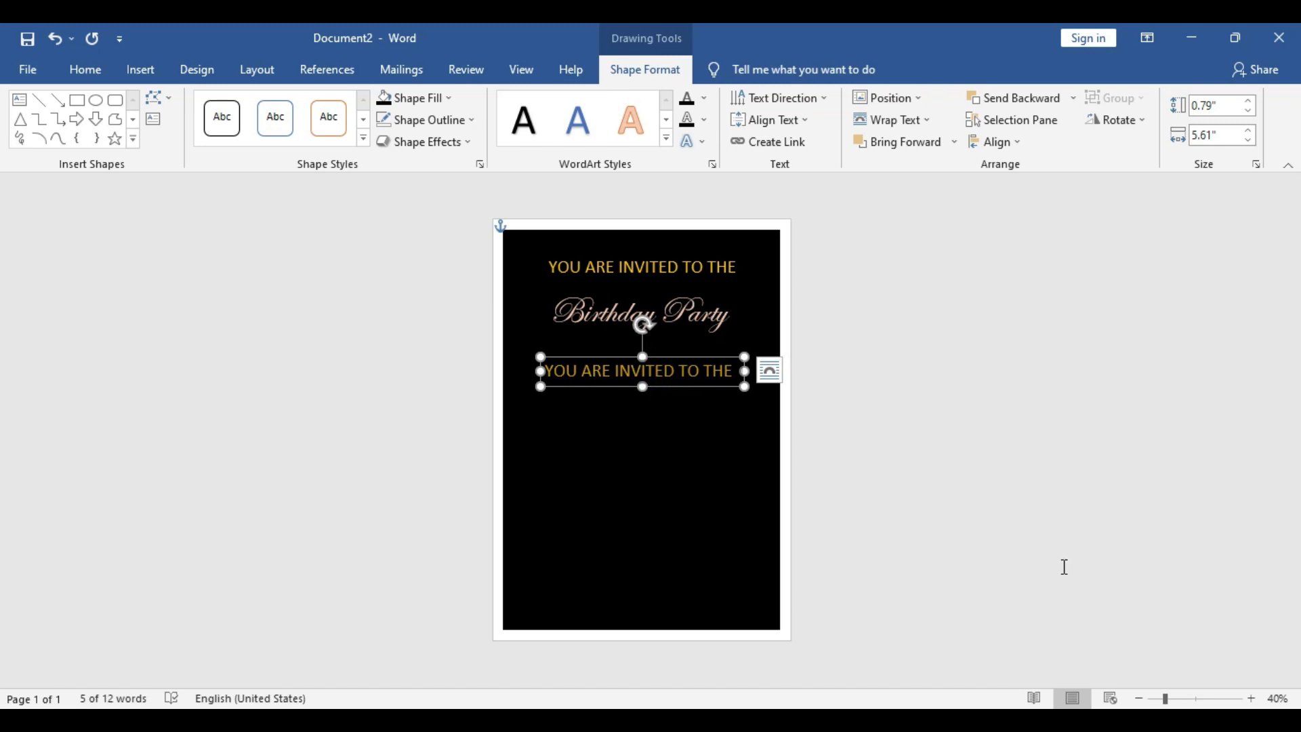
type("Jhon")
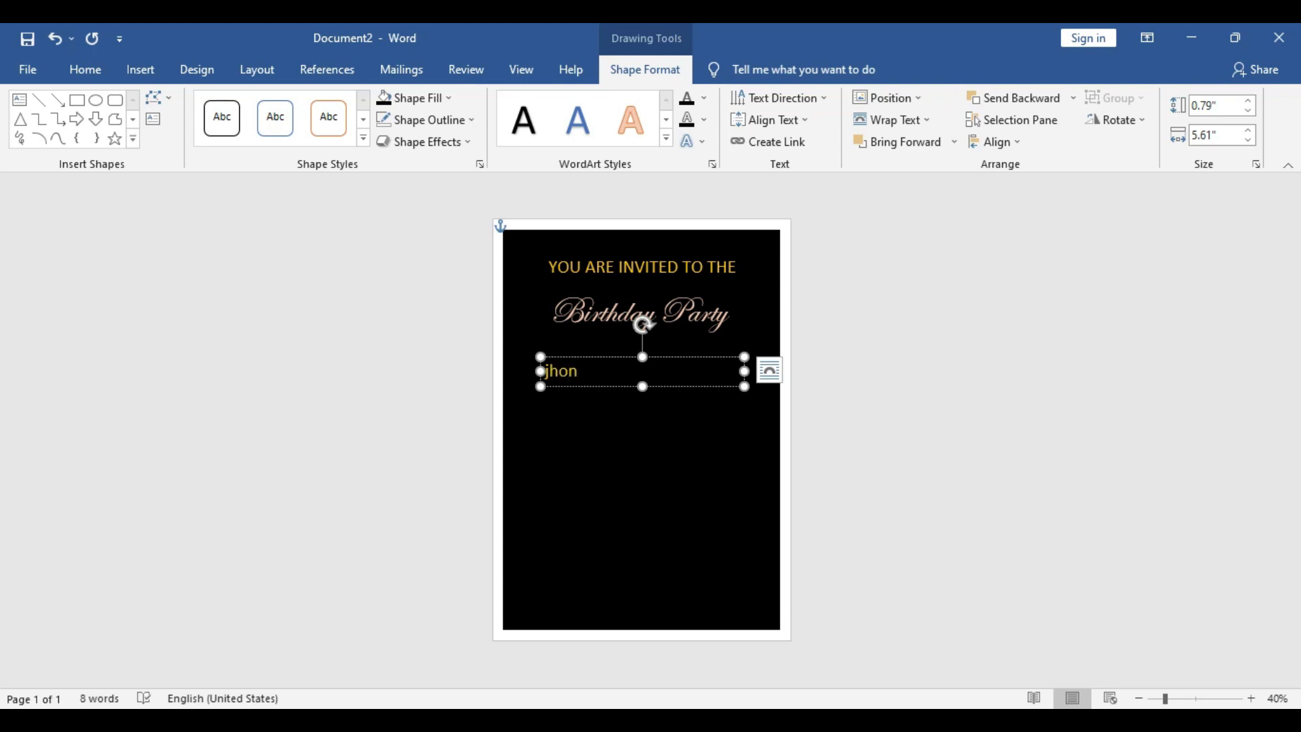
type("e Doe")
left_click(581, 371)
key("Delete")
Set the name in white Broadway and narrow its box so it sits centred
left_click_drag(546, 373, 597, 370)
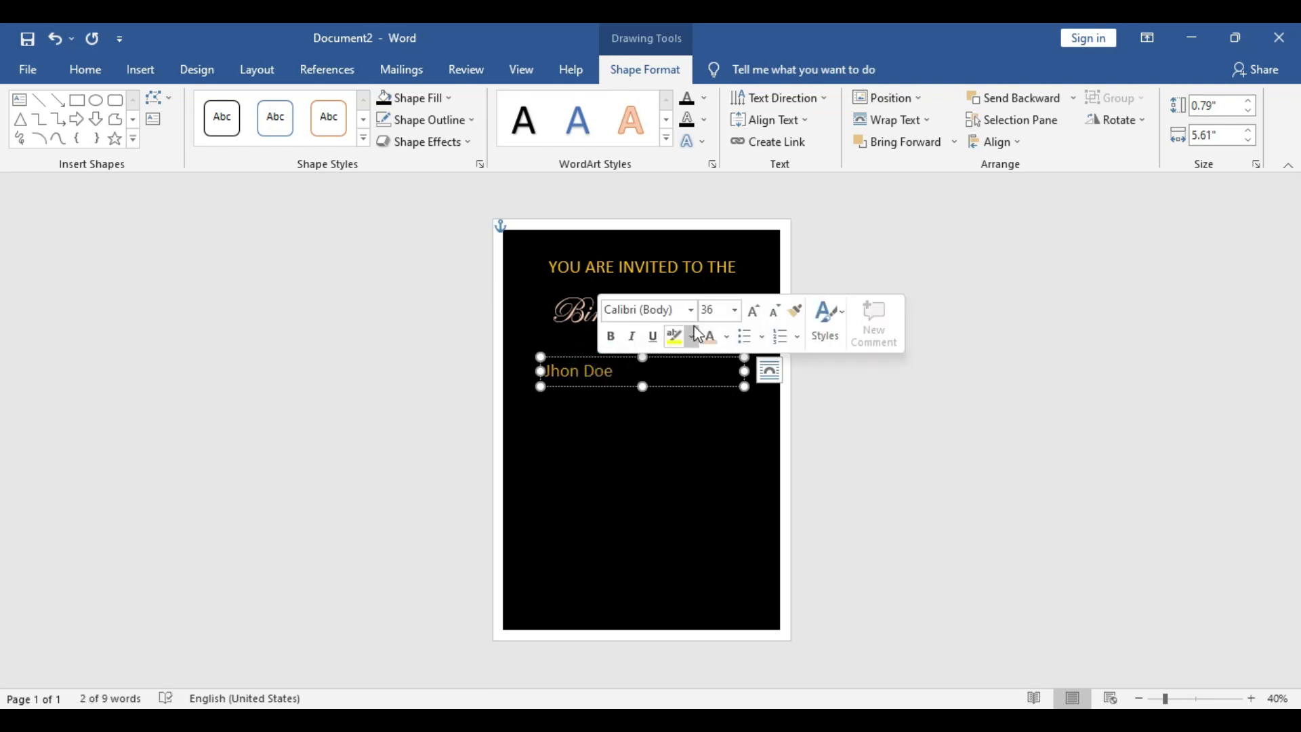
left_click(691, 310)
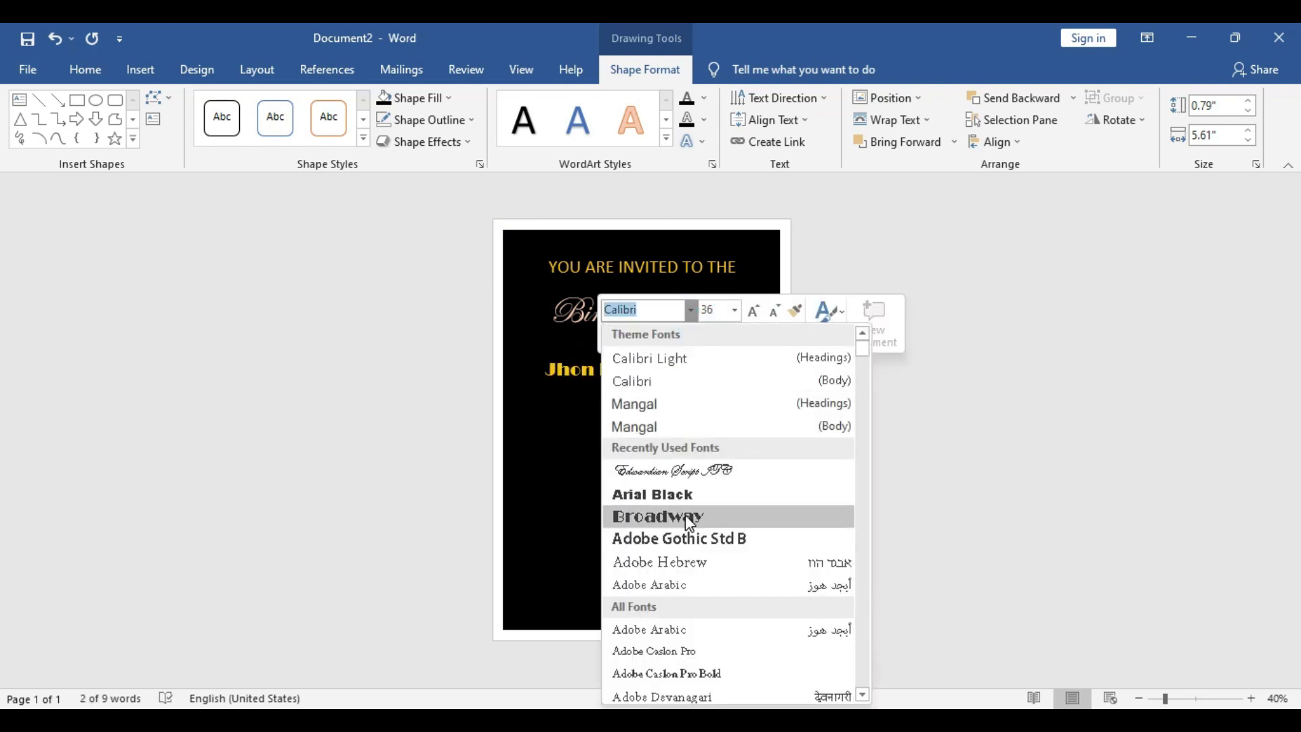
left_click(689, 518)
left_click_drag(744, 370, 665, 368)
left_click(668, 366)
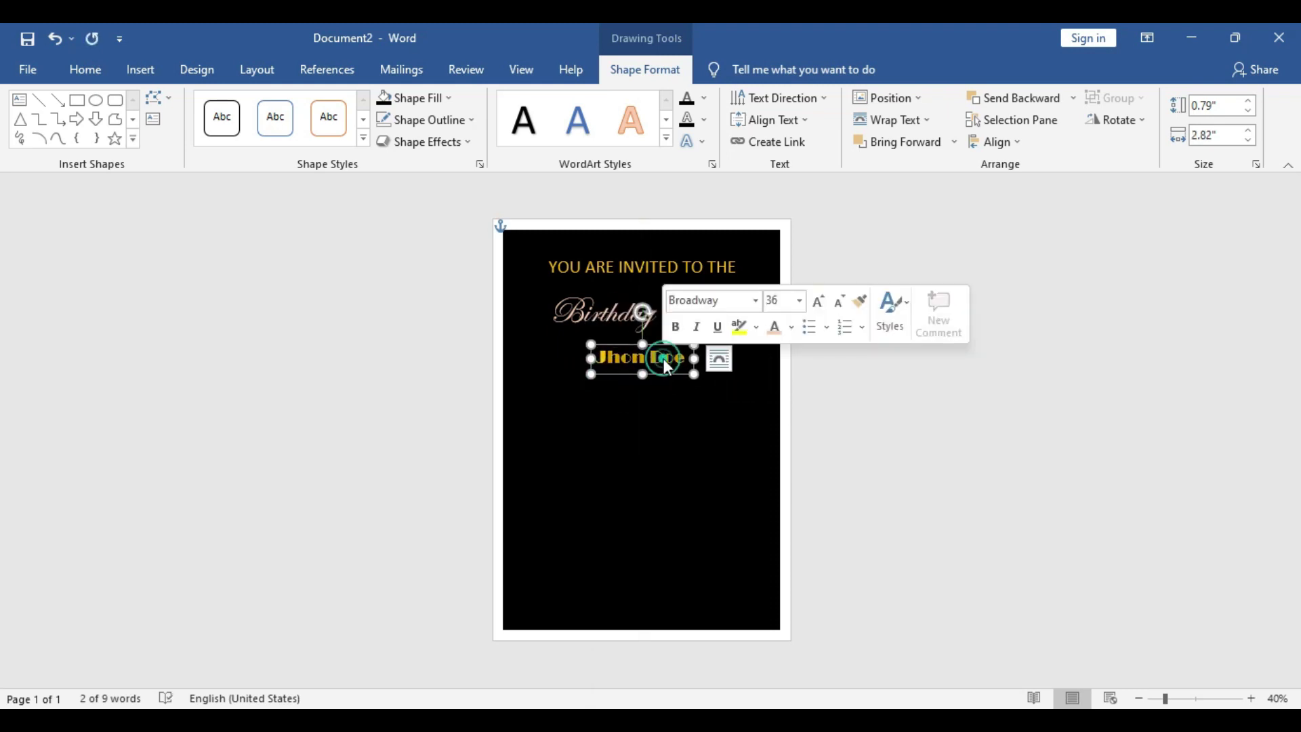
left_click(791, 327)
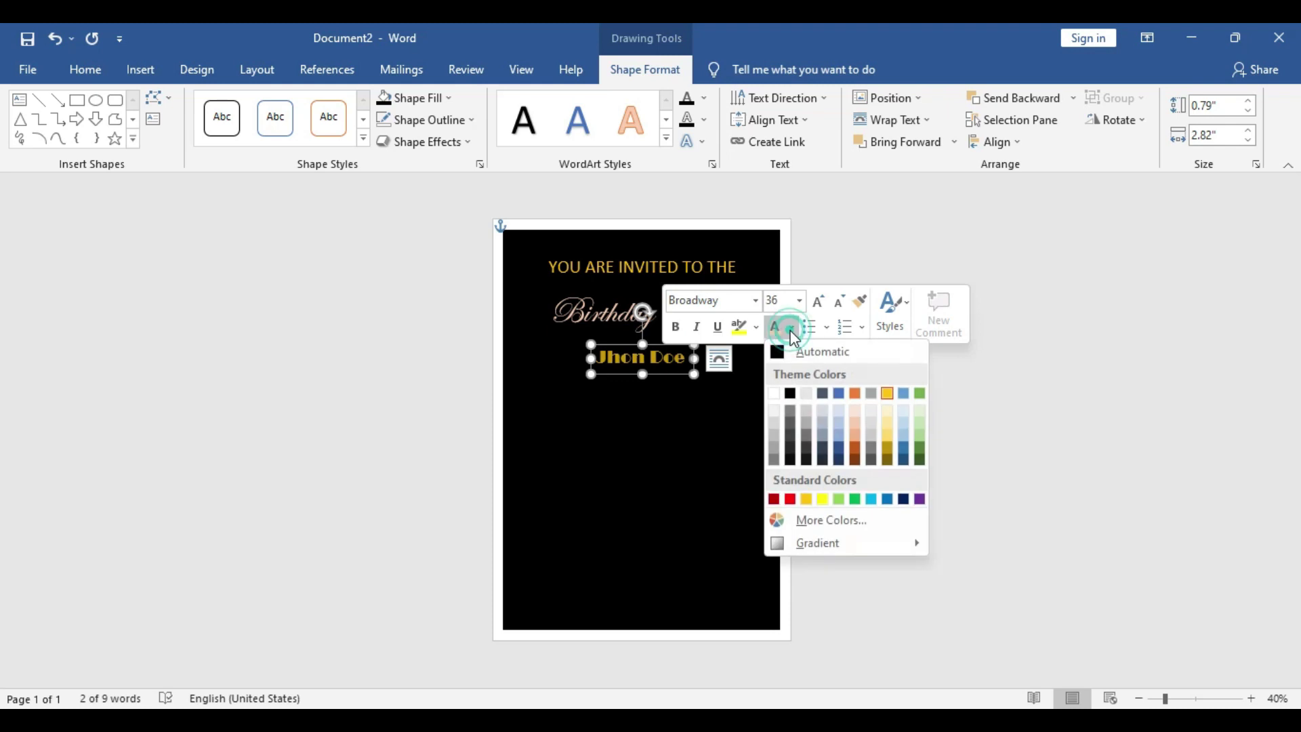
left_click(774, 393)
left_click(1054, 443)
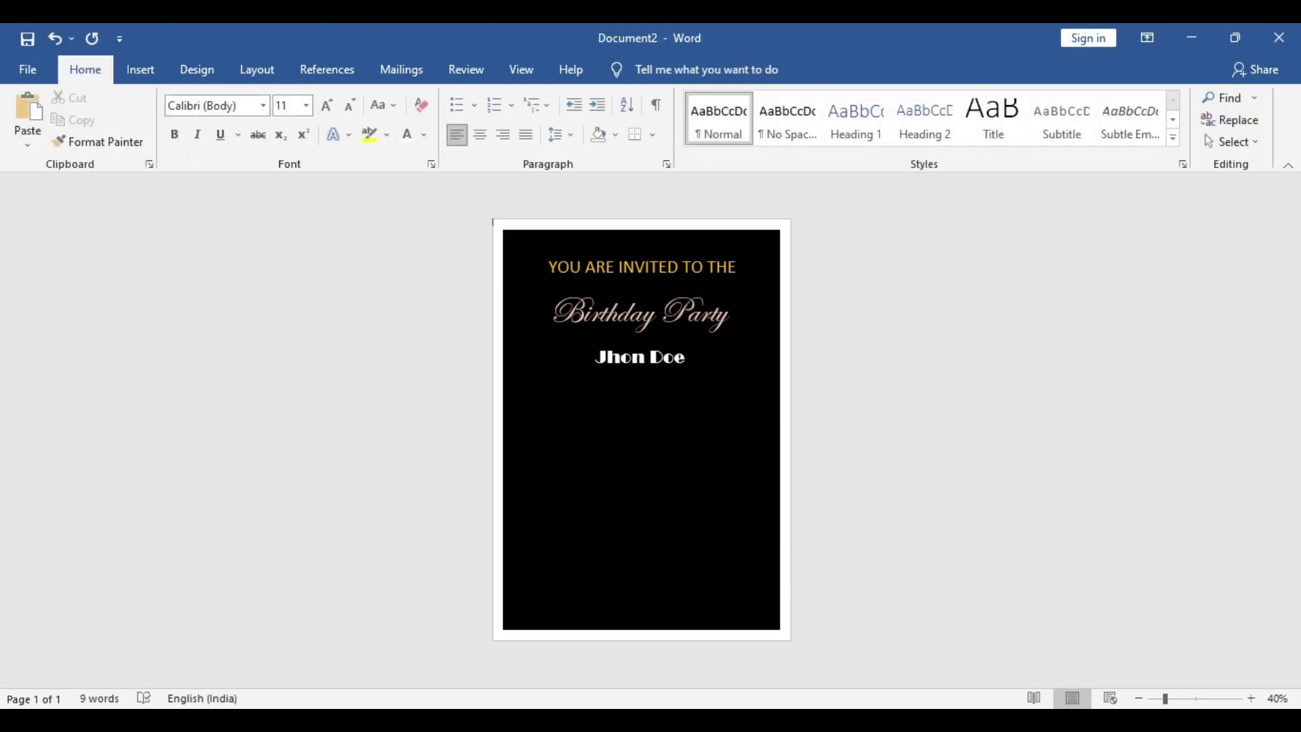
left_click(640, 356)
left_click(708, 271)
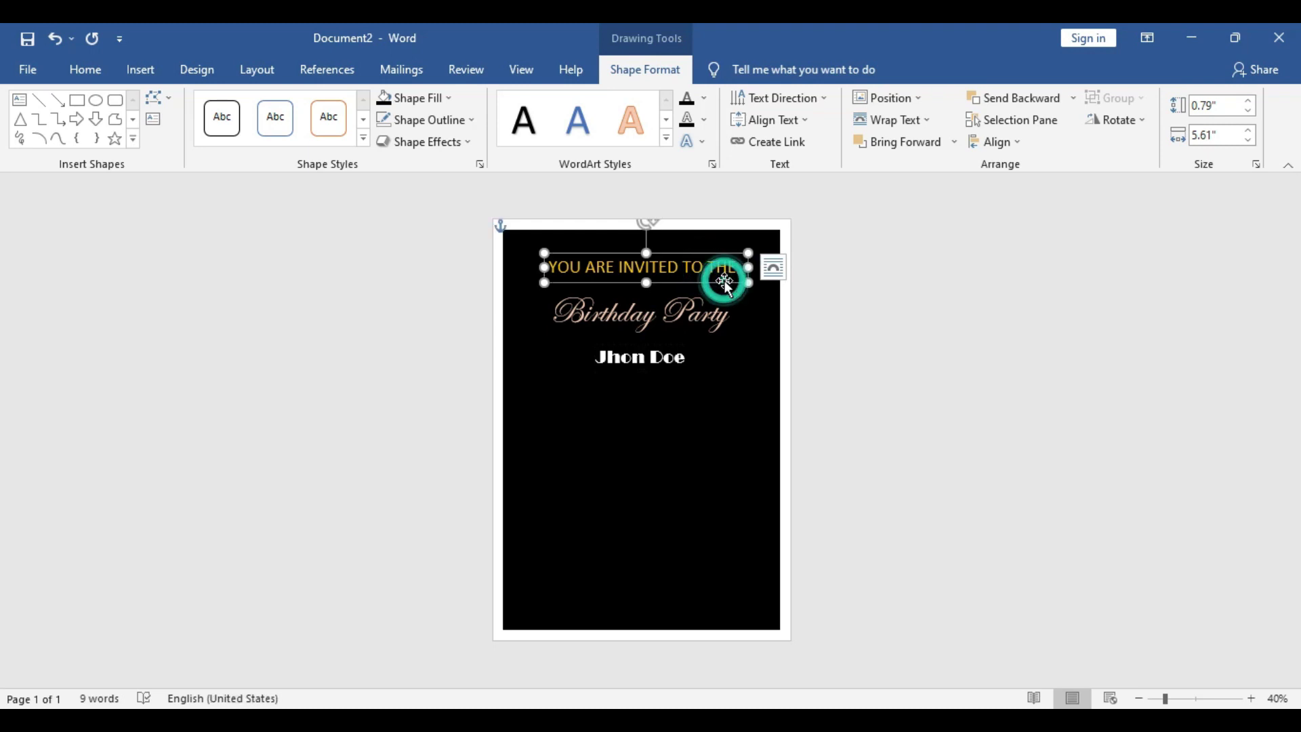
Duplicate the heading box below the name and type 'ON JANUARY 31 / 4:00PM'
key("ctrl+c")
key("ctrl+v")
left_click_drag(730, 283, 716, 405)
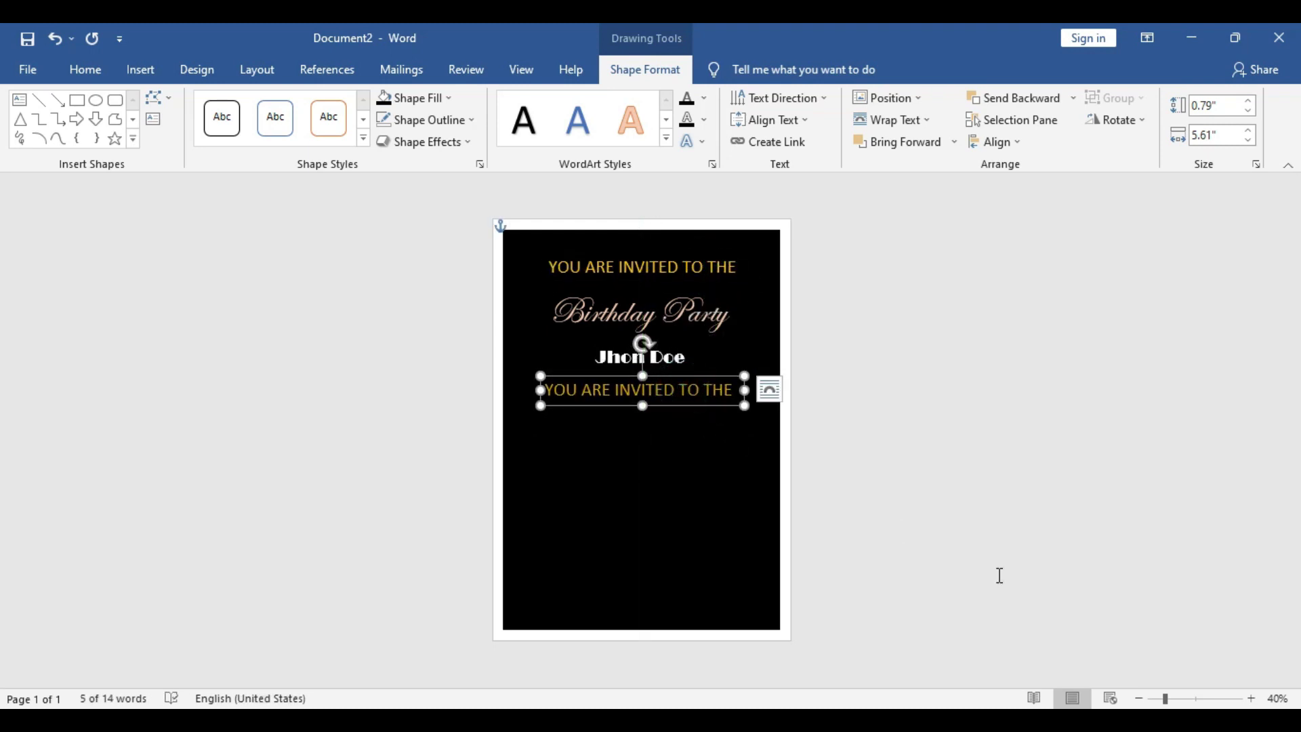
type("O")
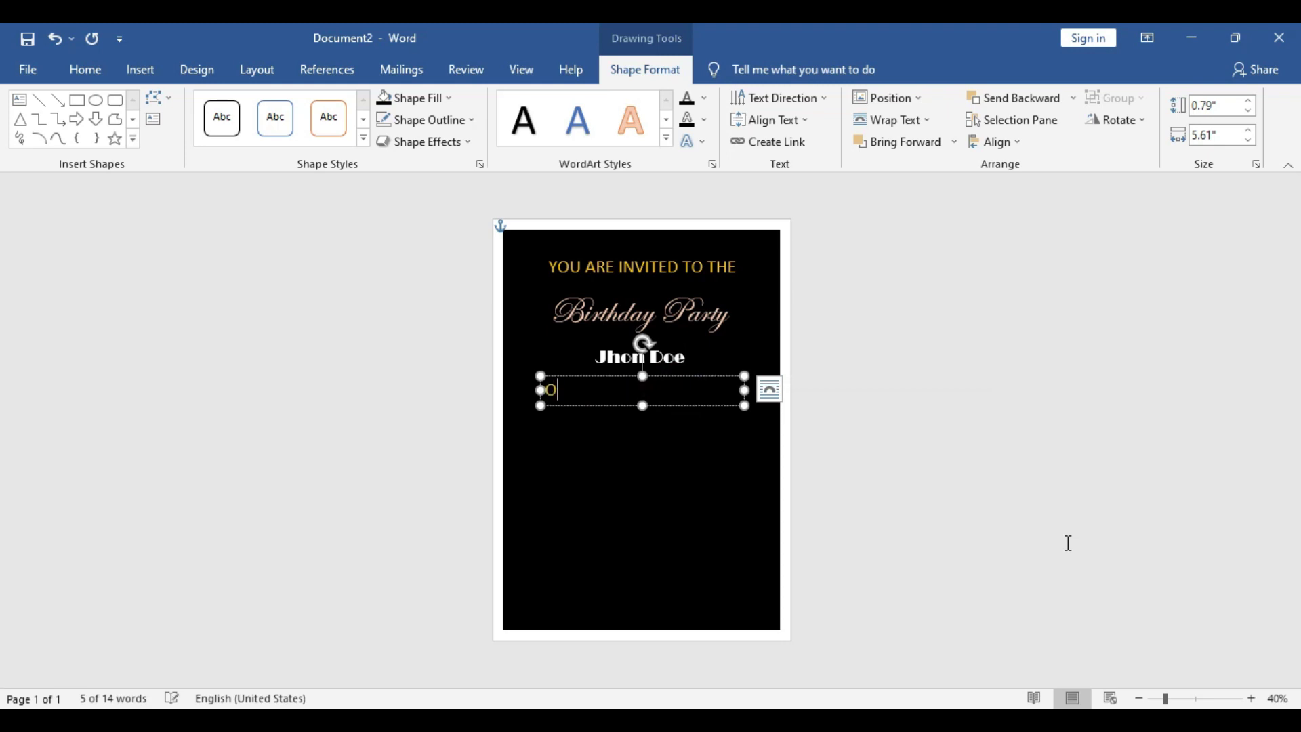
type("N JANU")
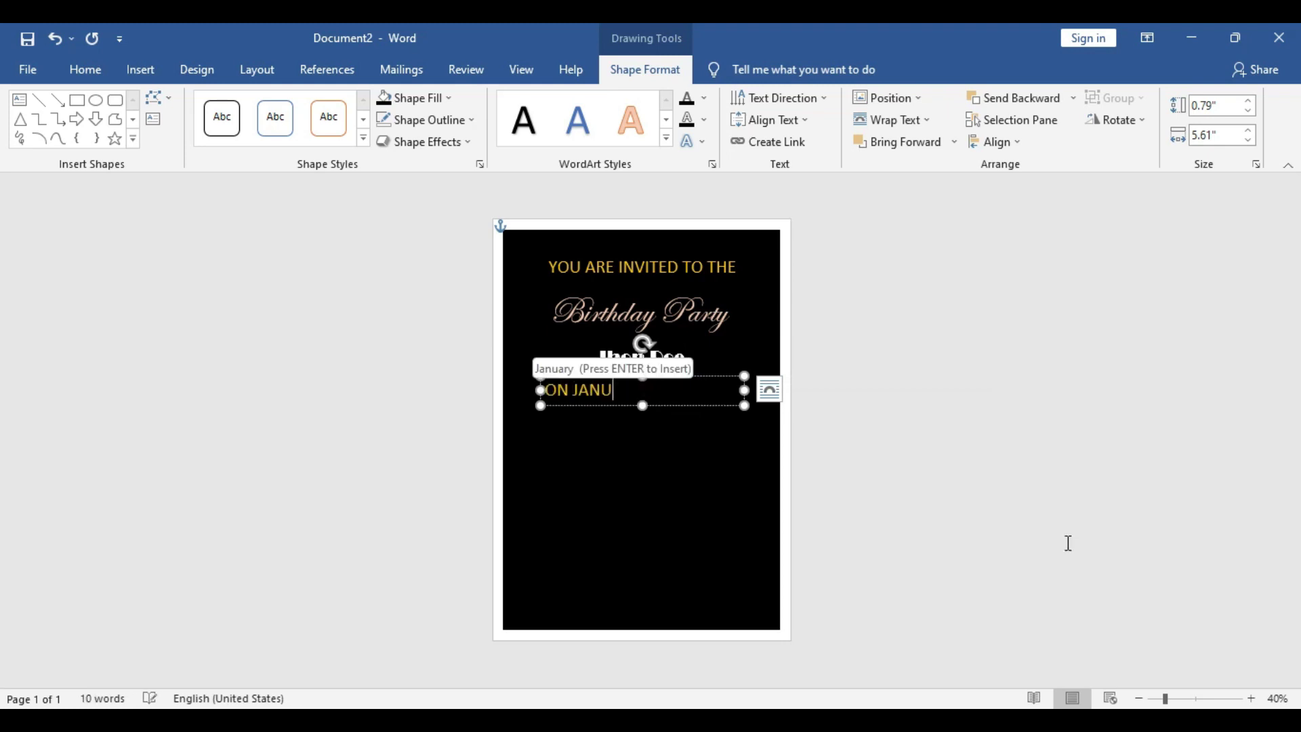
type("ARY ")
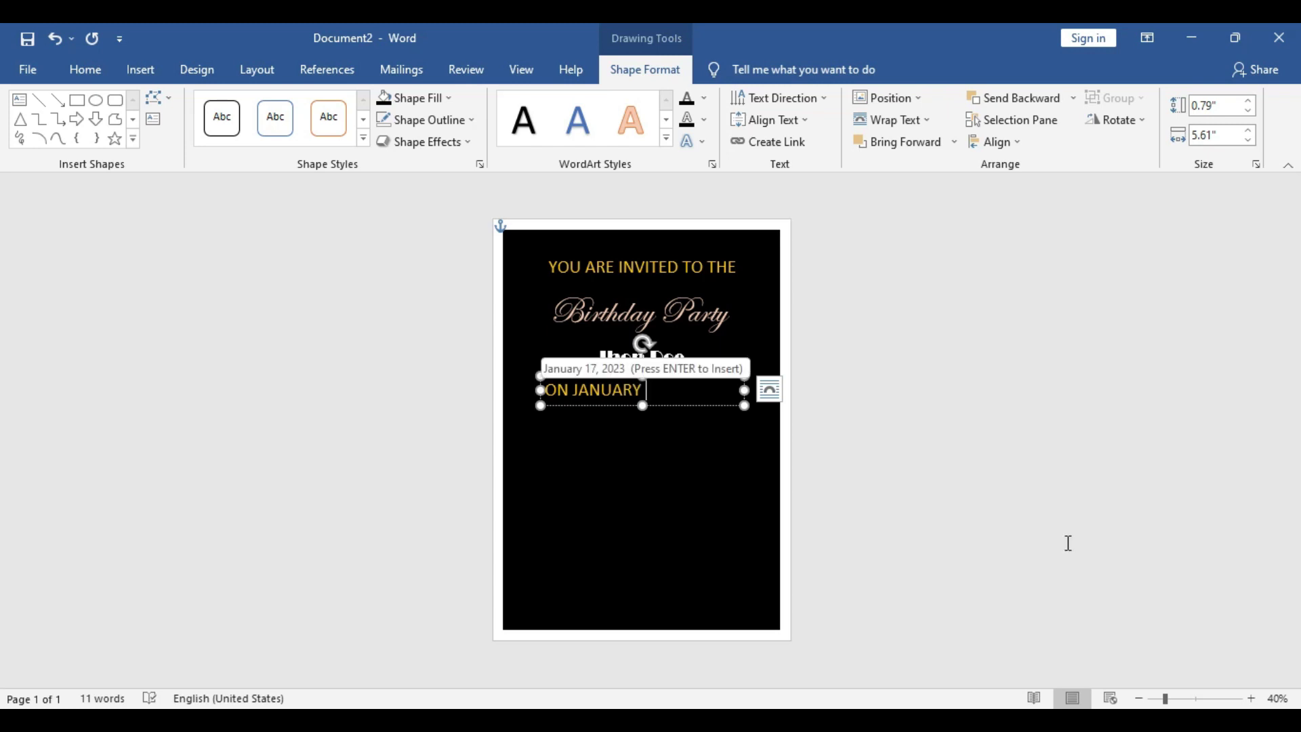
type("31")
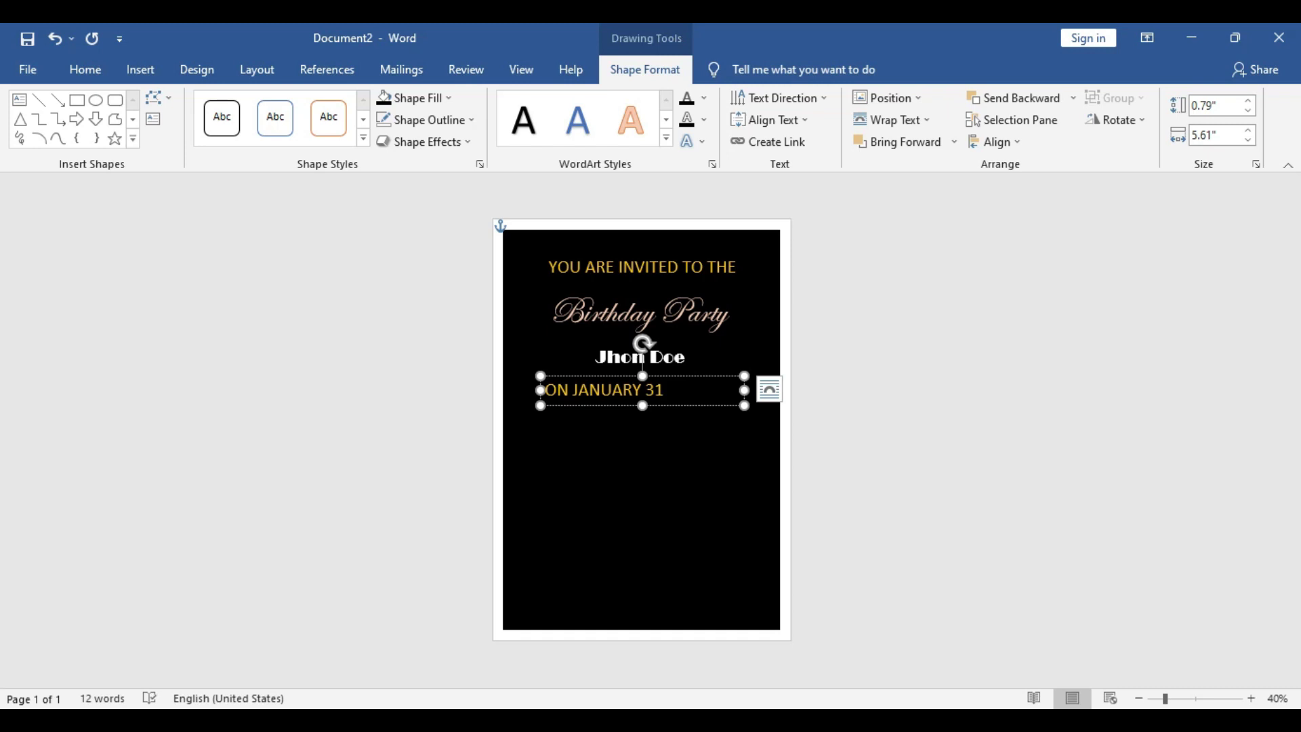
type(" / 4:00PM")
Set the date line in Arial Black size 25 and shrink its text box to fit
triple_click(710, 389)
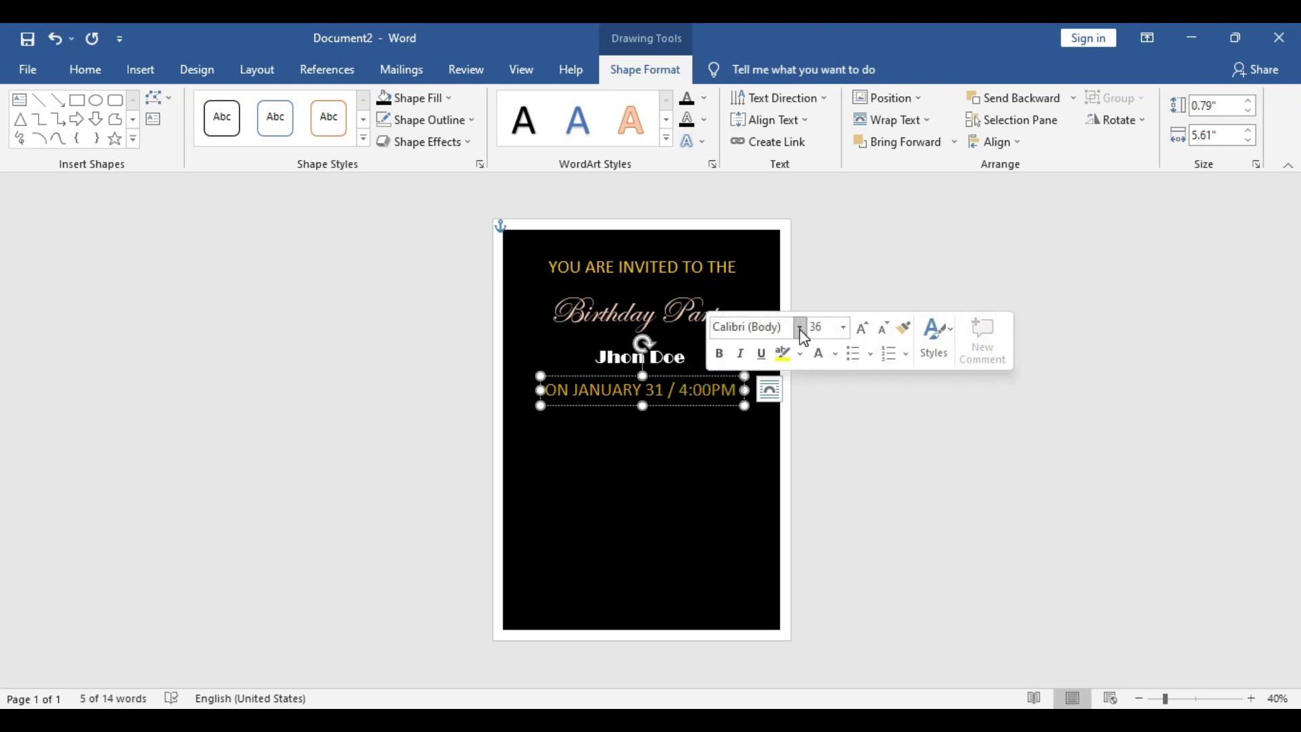
left_click(800, 328)
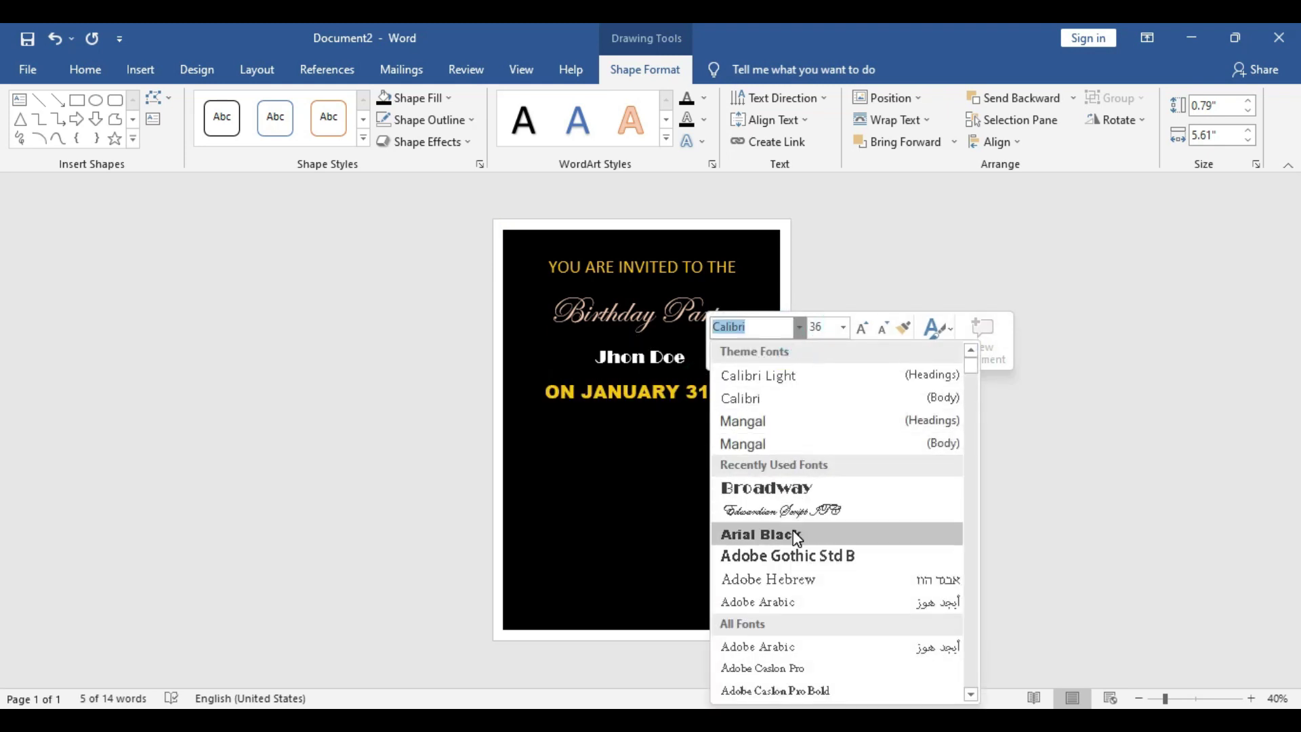
left_click(796, 535)
left_click(828, 328)
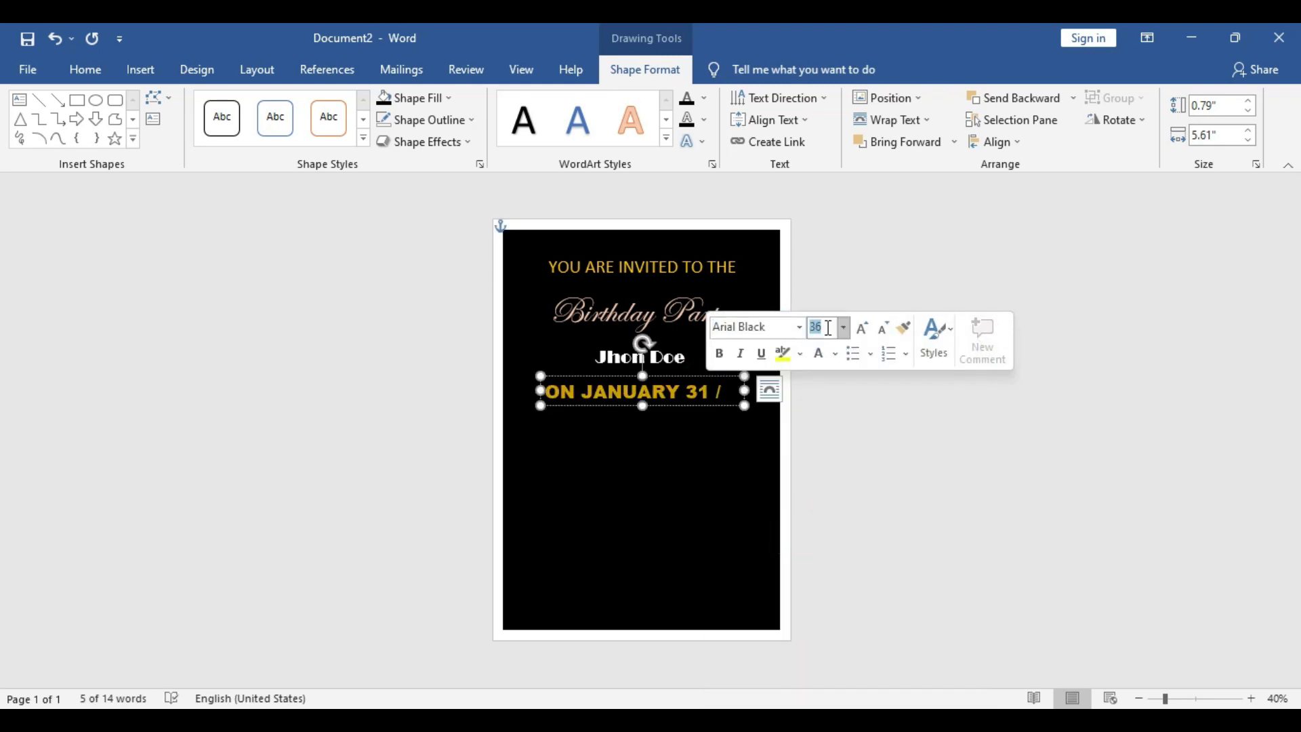
type("25")
key("Return")
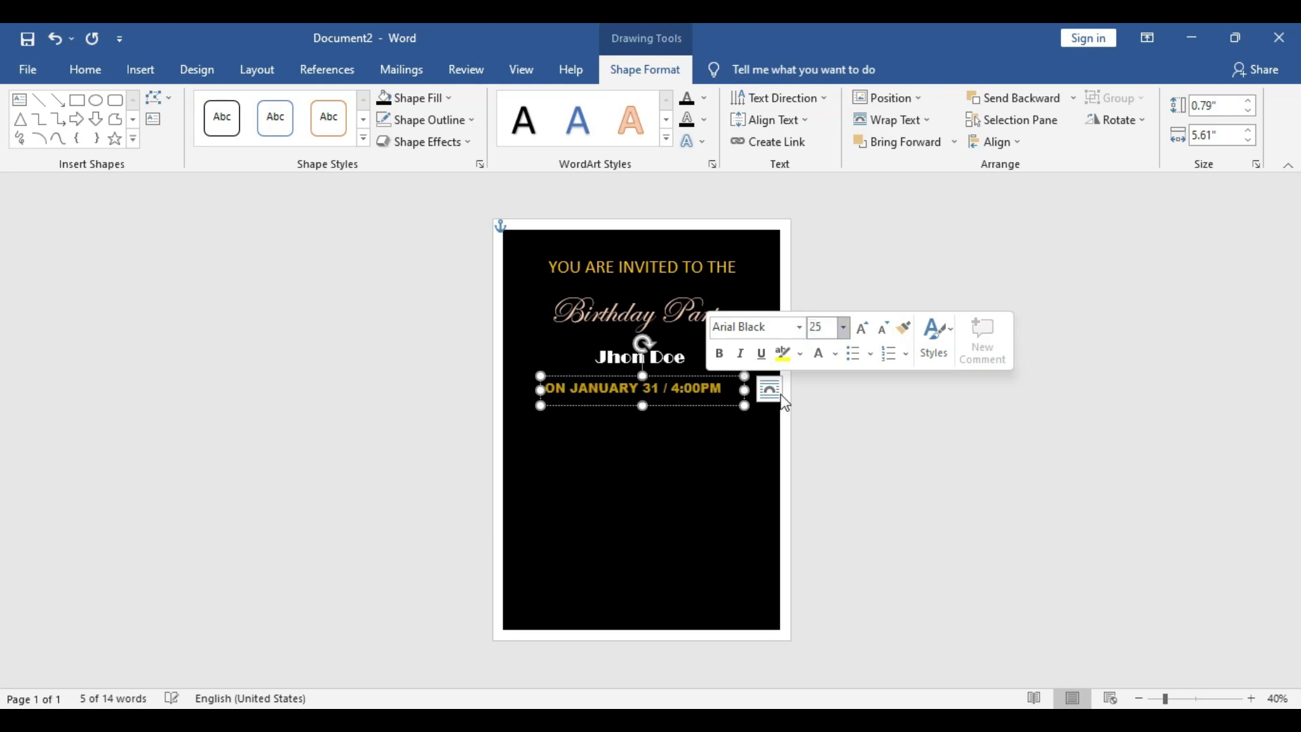
left_click_drag(746, 391, 729, 391)
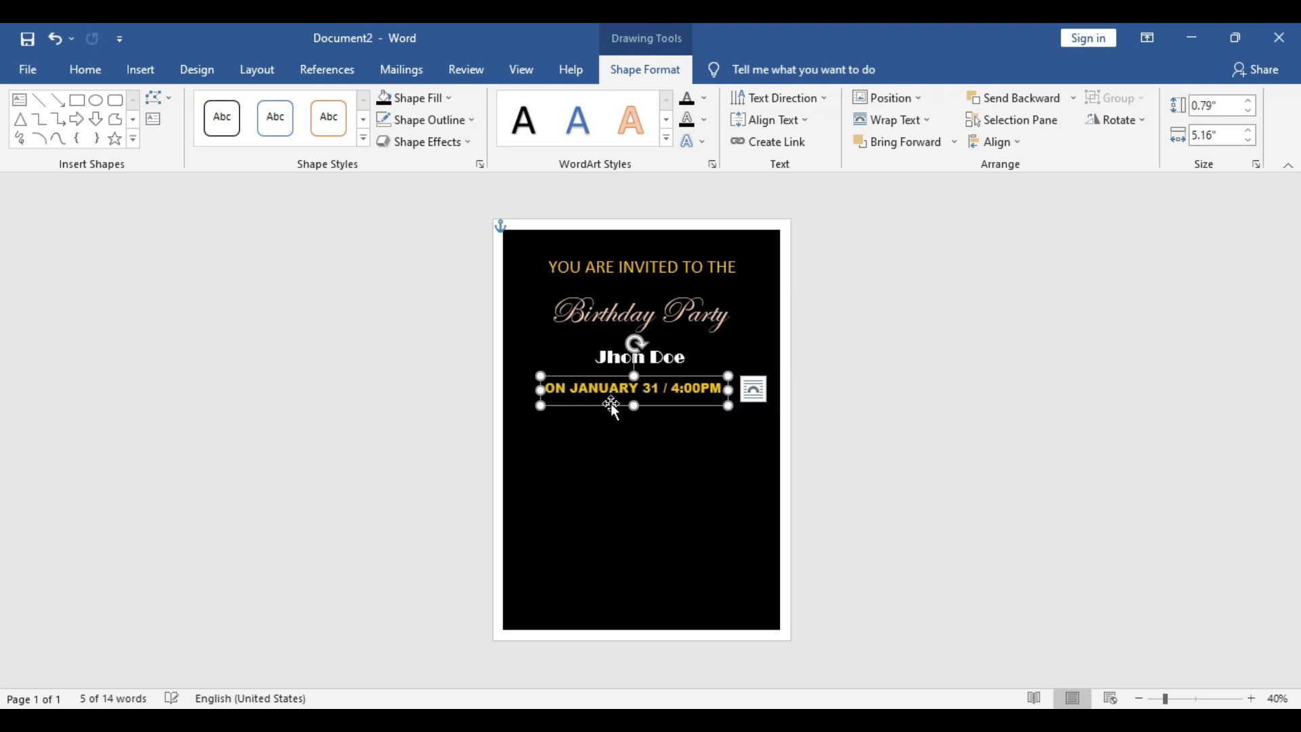
left_click_drag(634, 405, 683, 391)
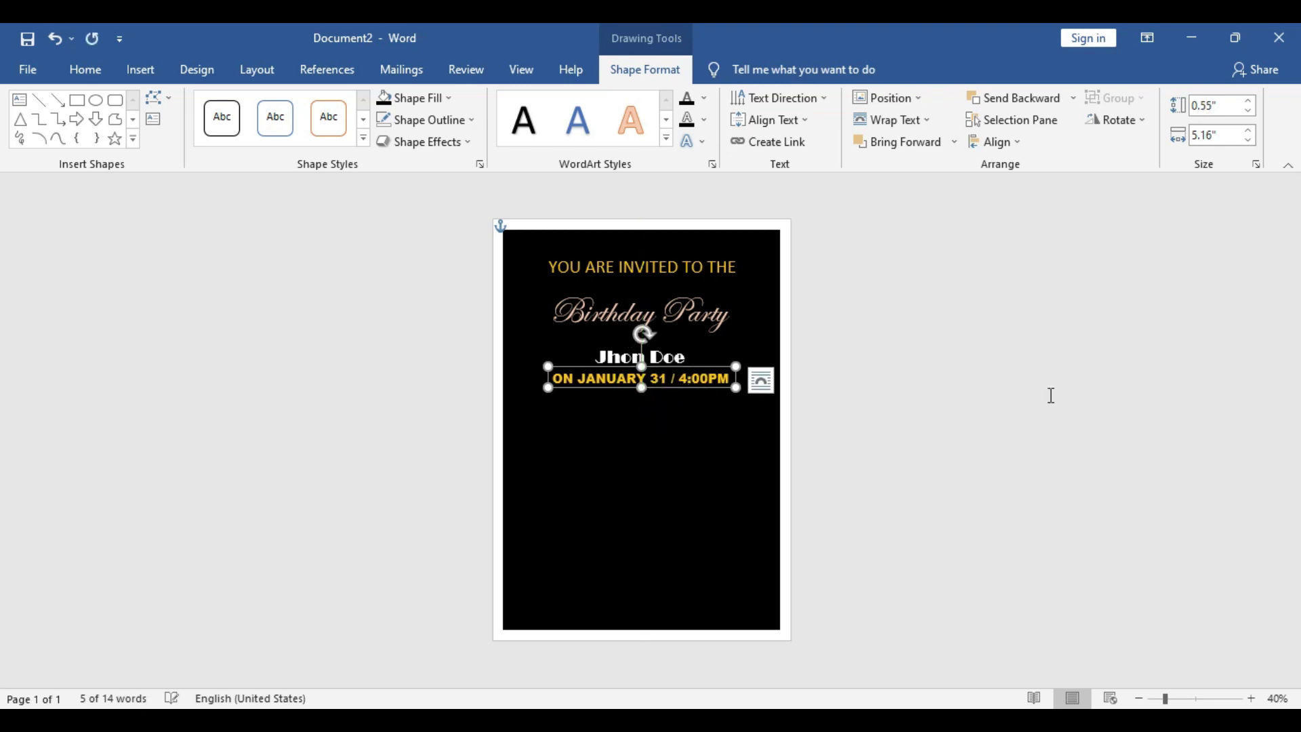
left_click(953, 357)
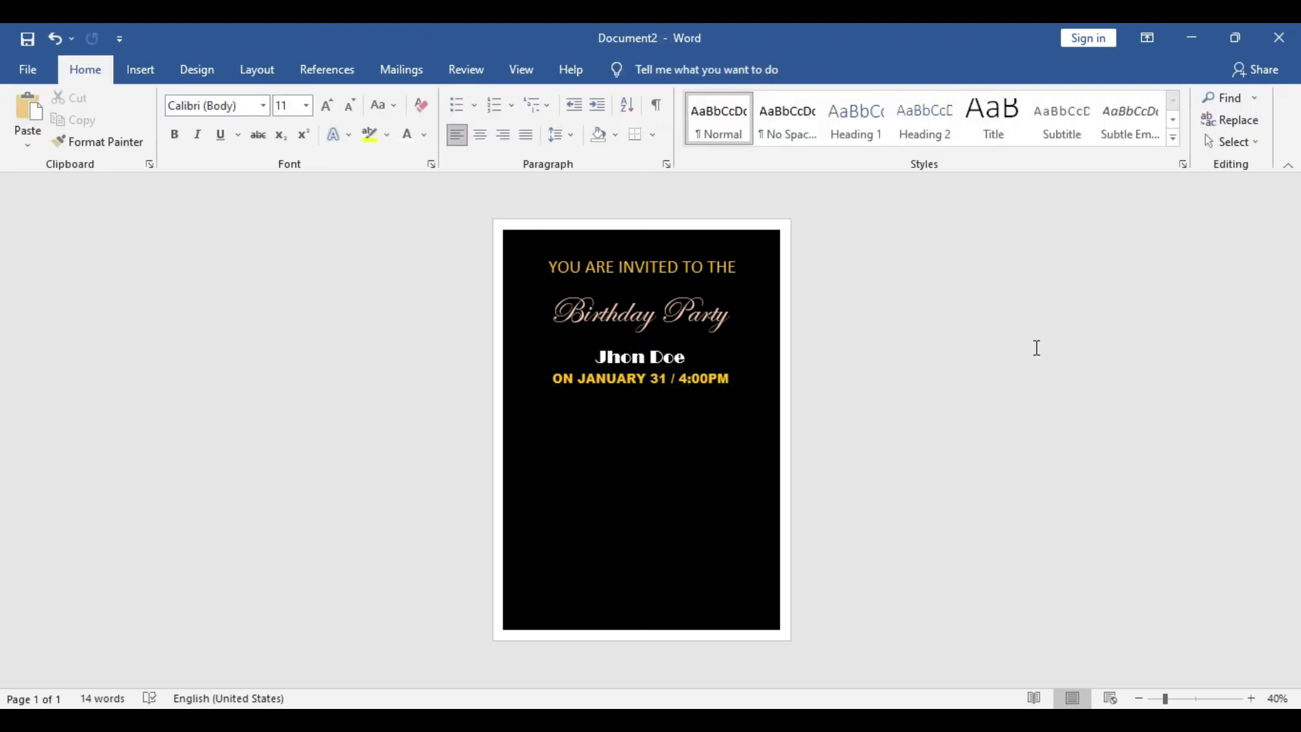
left_click(141, 76)
left_click(270, 101)
Draw a rectangle below the date line
left_click(288, 144)
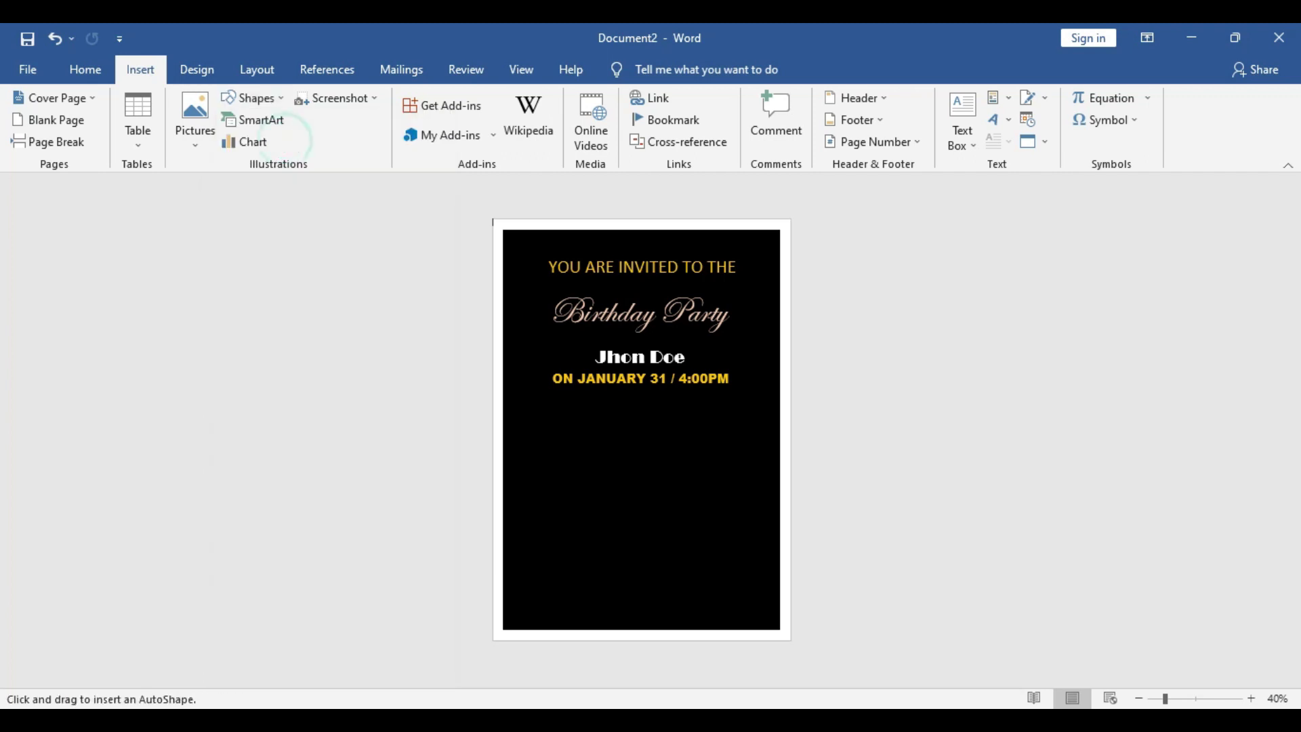
left_click_drag(556, 407, 739, 552)
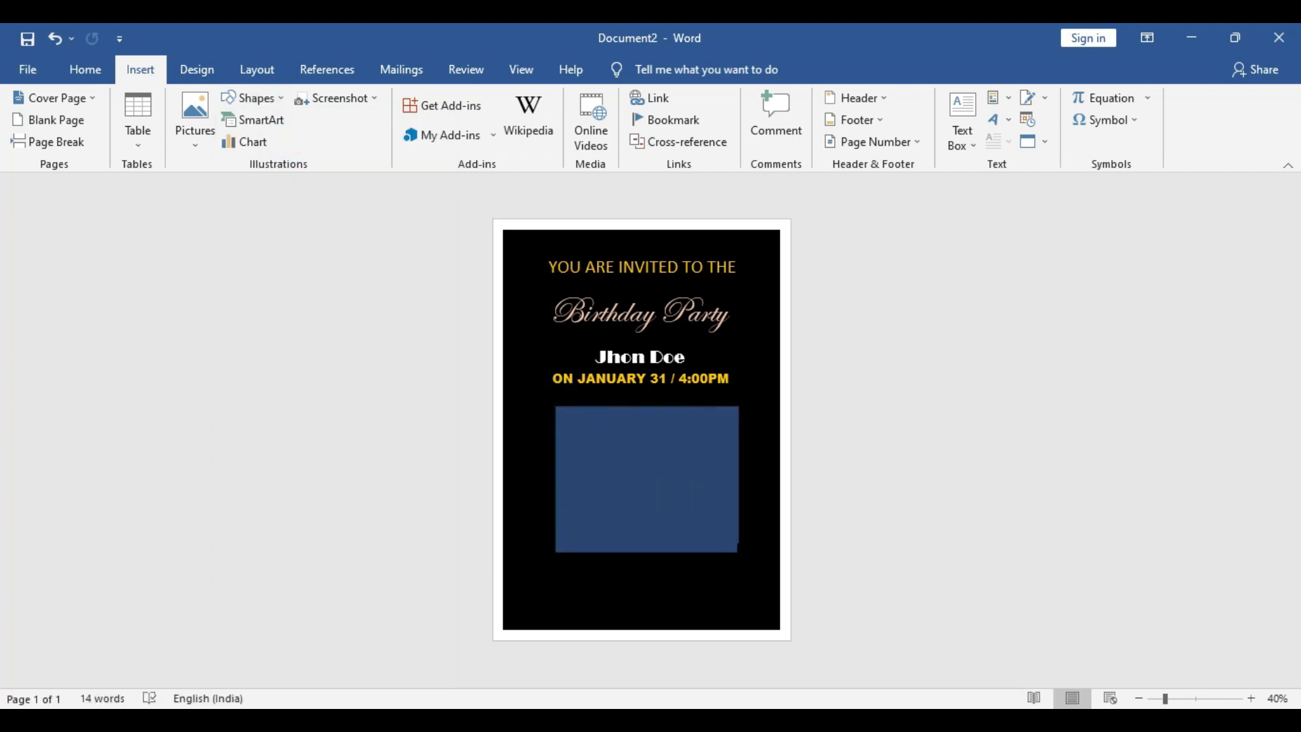
left_click_drag(700, 502, 694, 479)
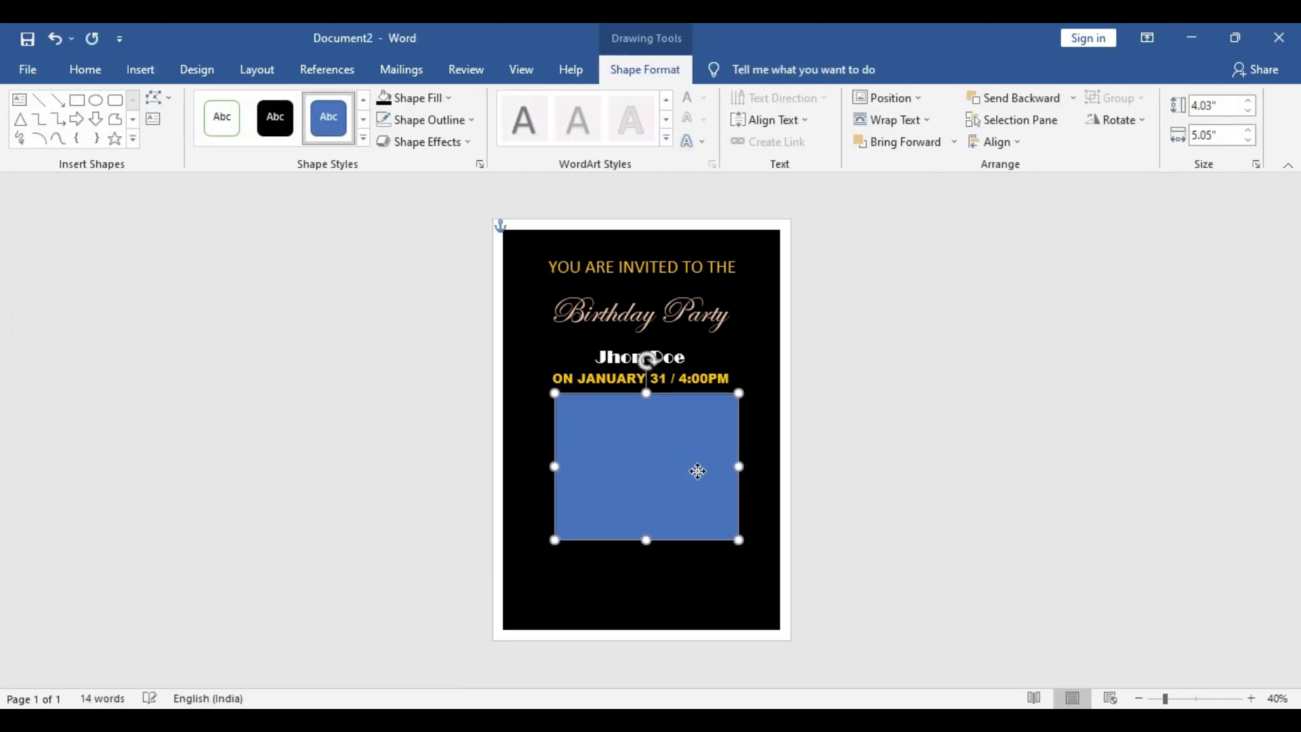
Fill the rectangle with the pink cake picture from the Stock Photo folder
left_click(437, 101)
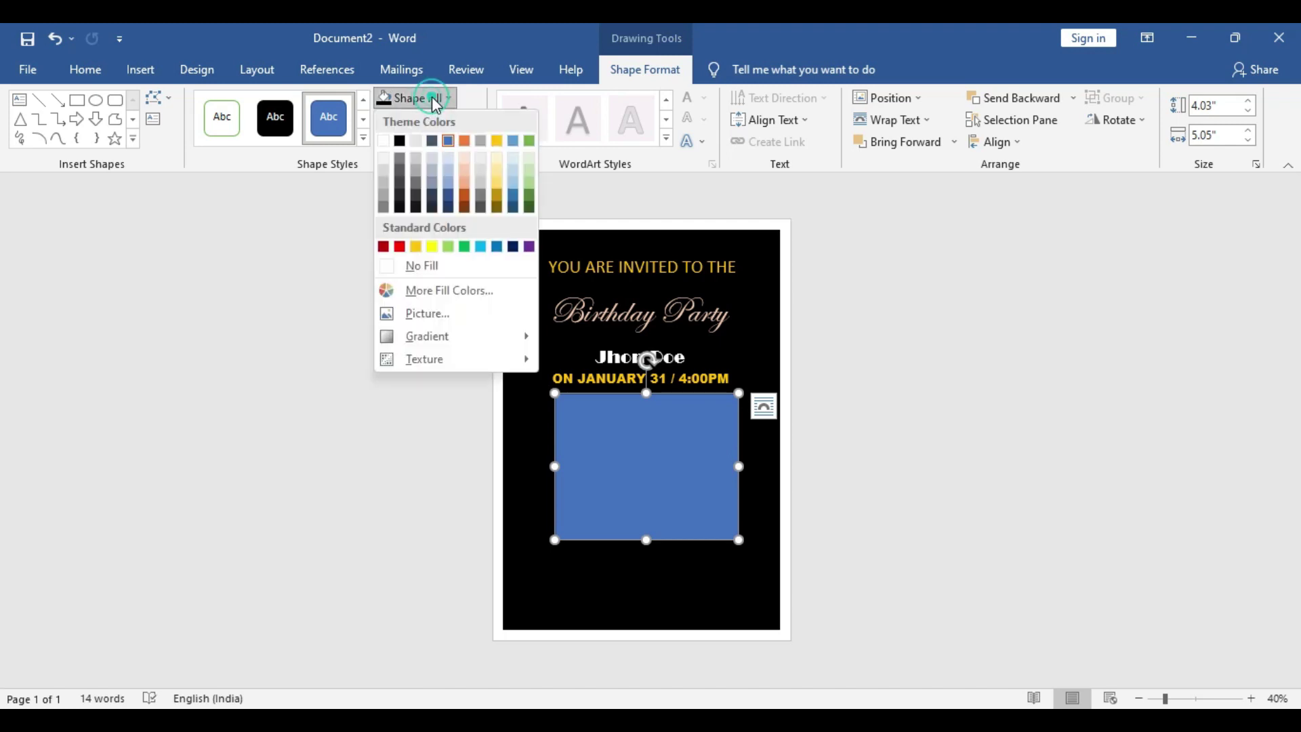
left_click(428, 317)
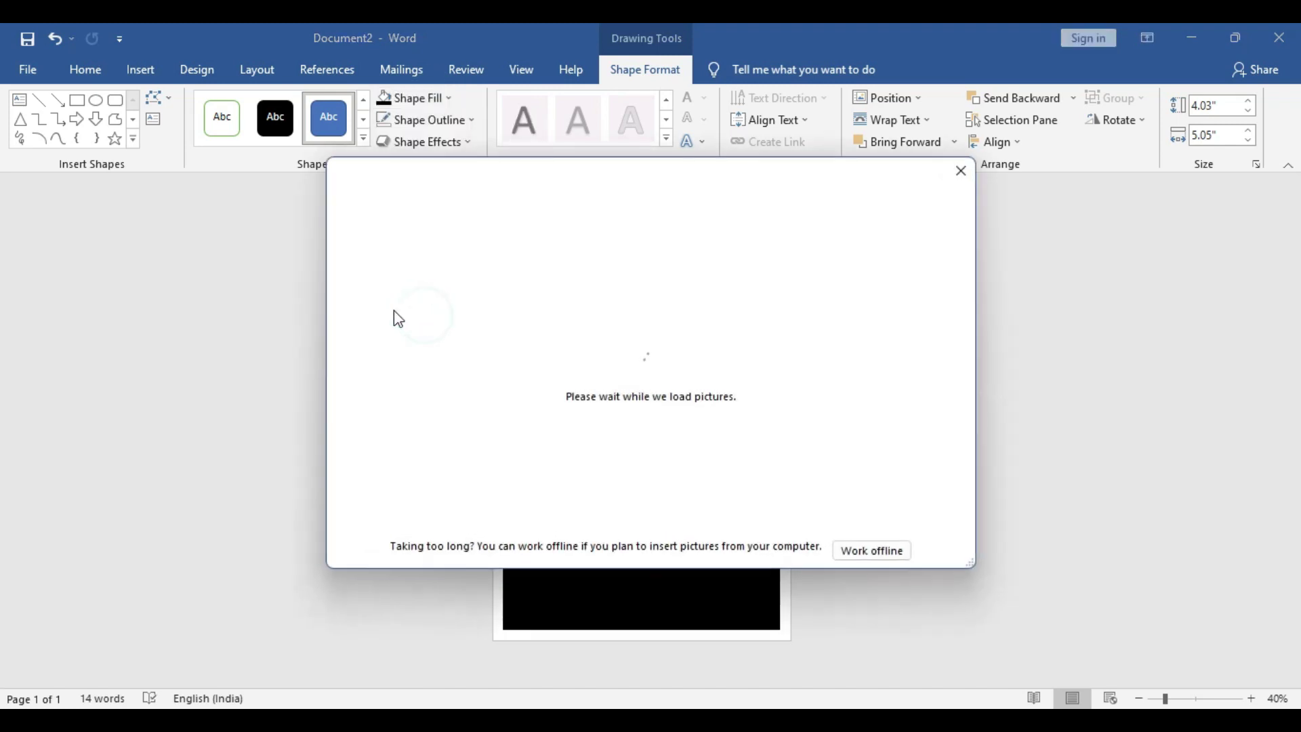
left_click(493, 290)
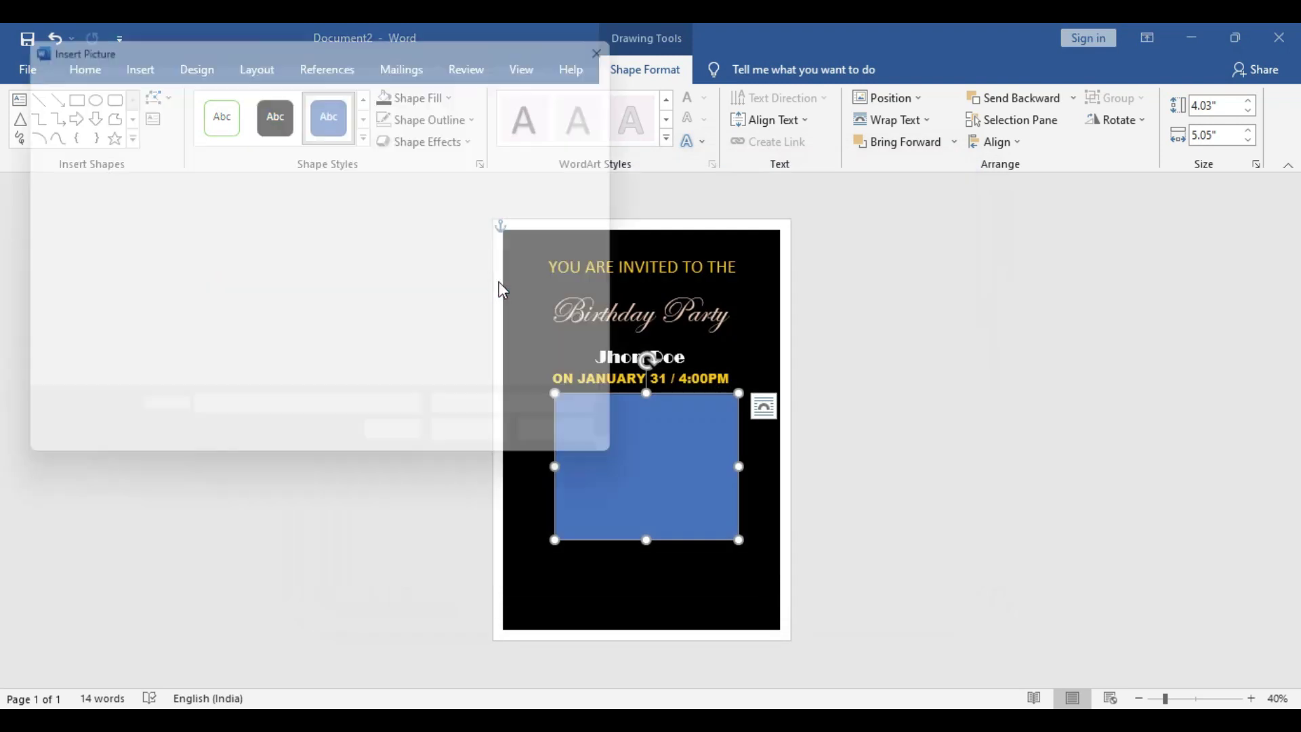
scroll(88, 325, "down", 2)
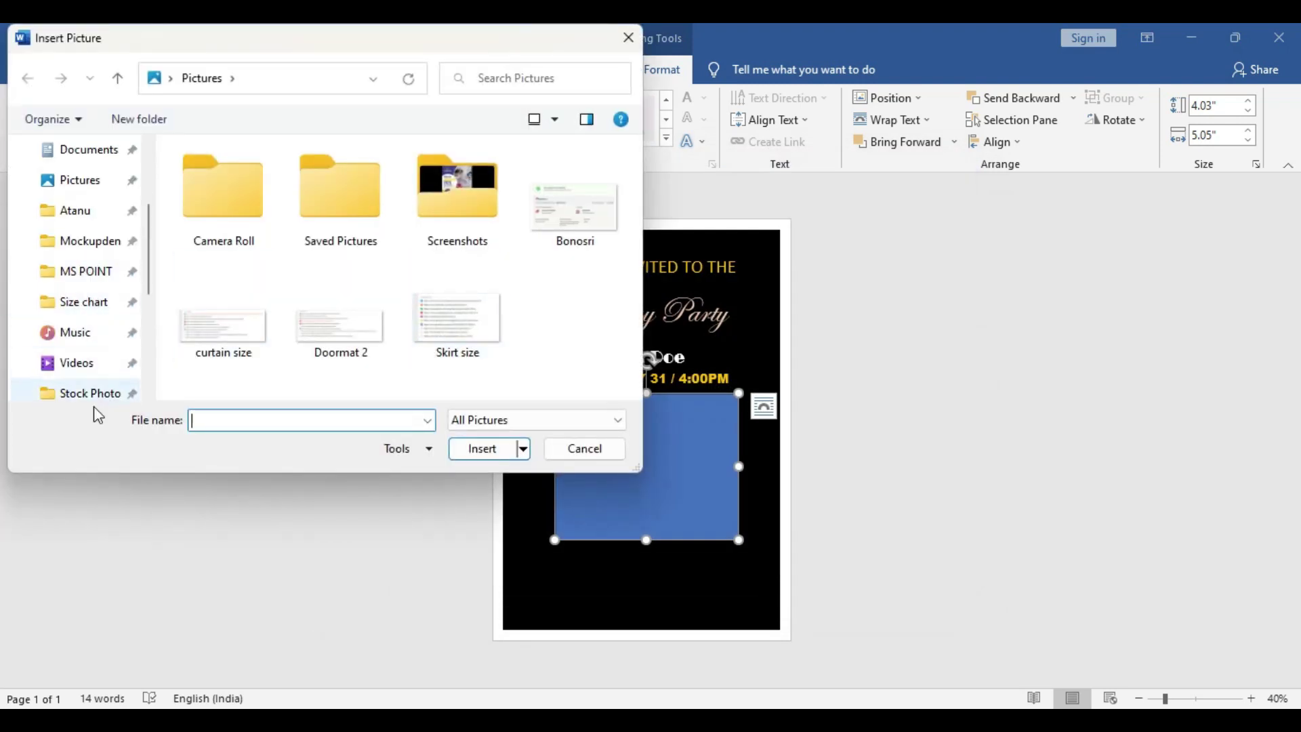
scroll(102, 345, "down", 2)
left_click(95, 271)
scroll(425, 328, "down", 3)
left_click(337, 319)
left_click(474, 448)
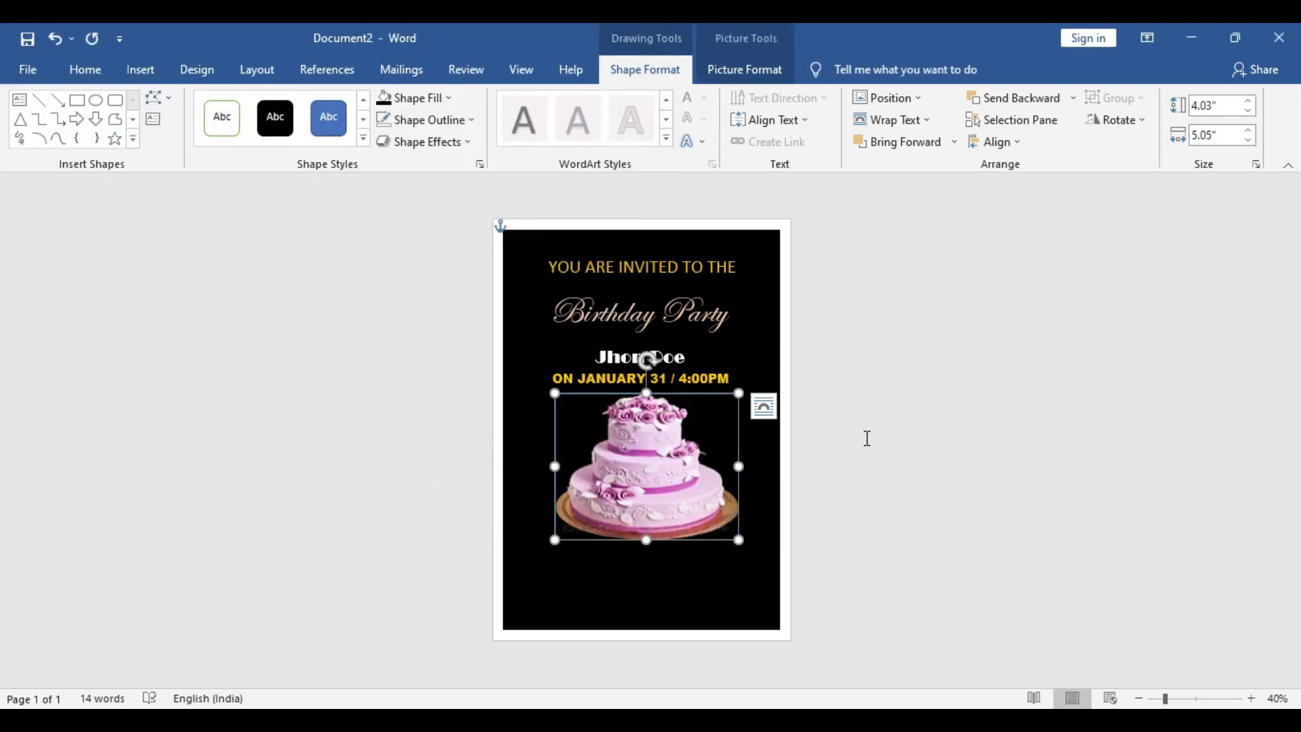
Stretch the cake picture slightly taller and remove its outline
left_click_drag(647, 540, 646, 555)
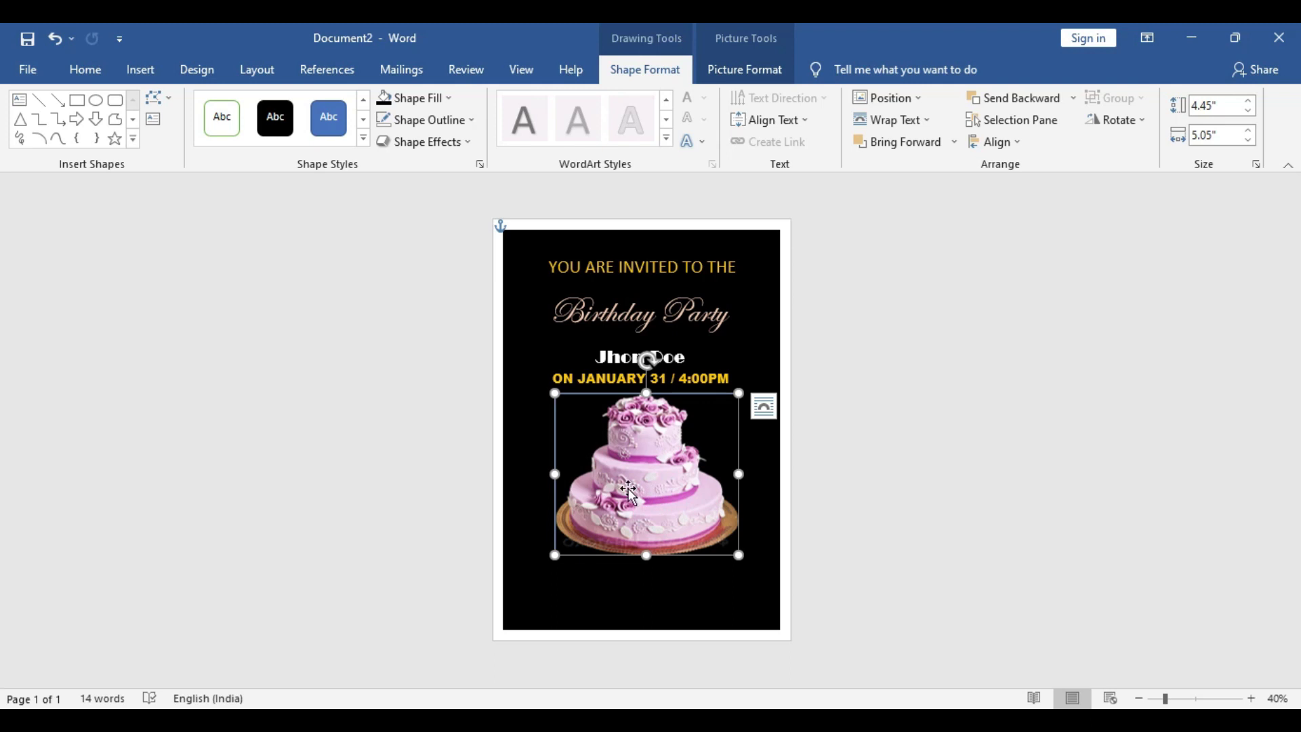
left_click(431, 120)
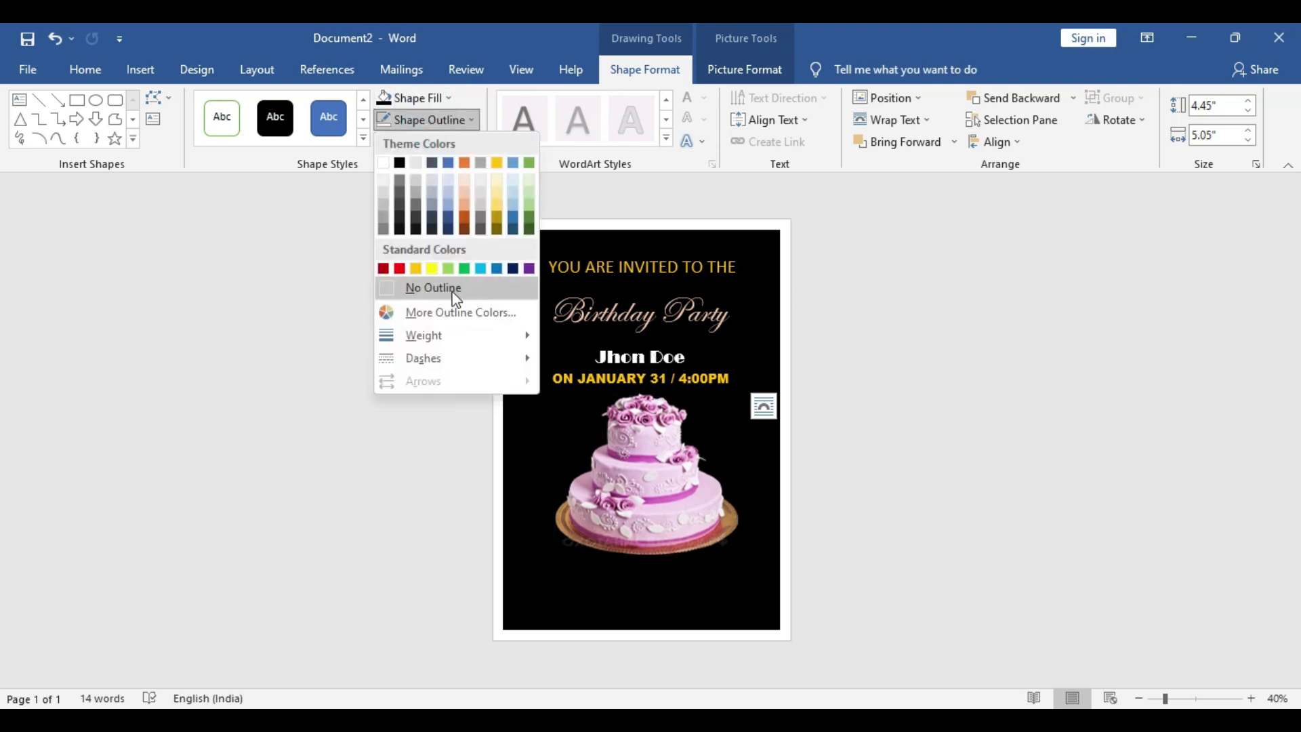
left_click(431, 287)
left_click(1032, 452)
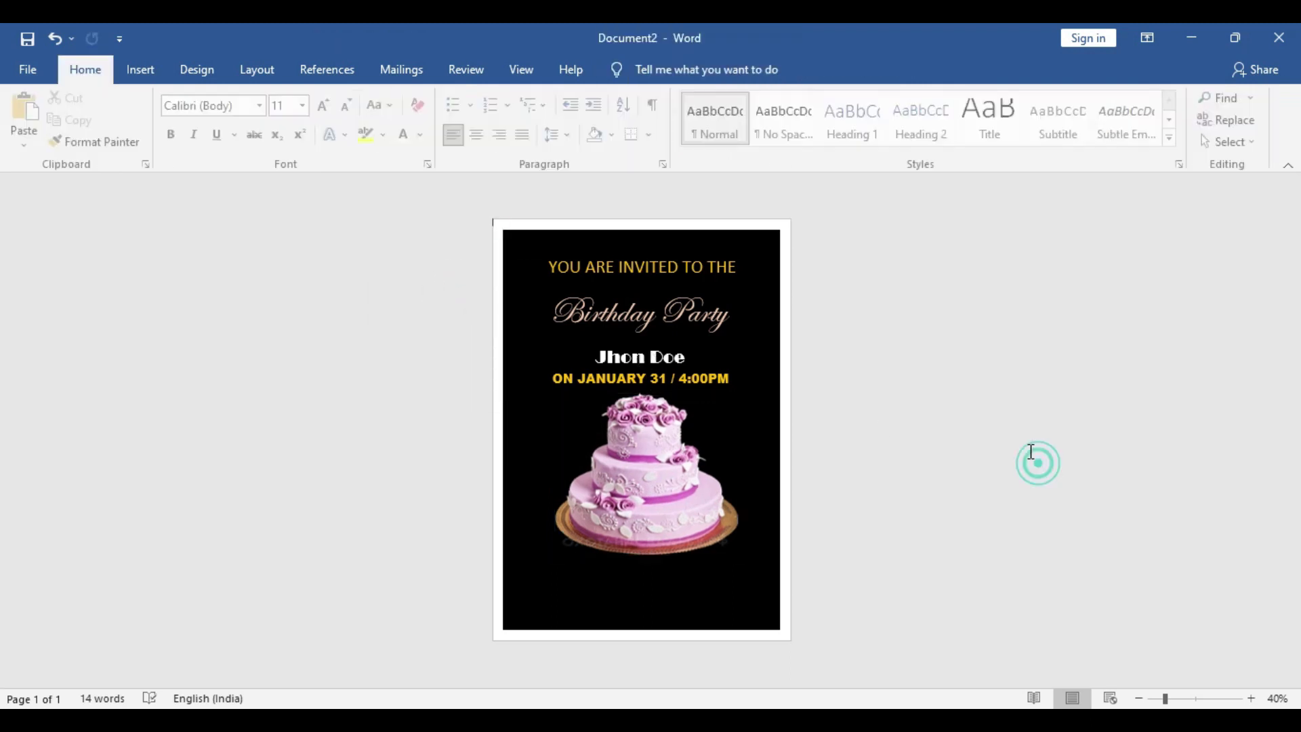
left_click(638, 481)
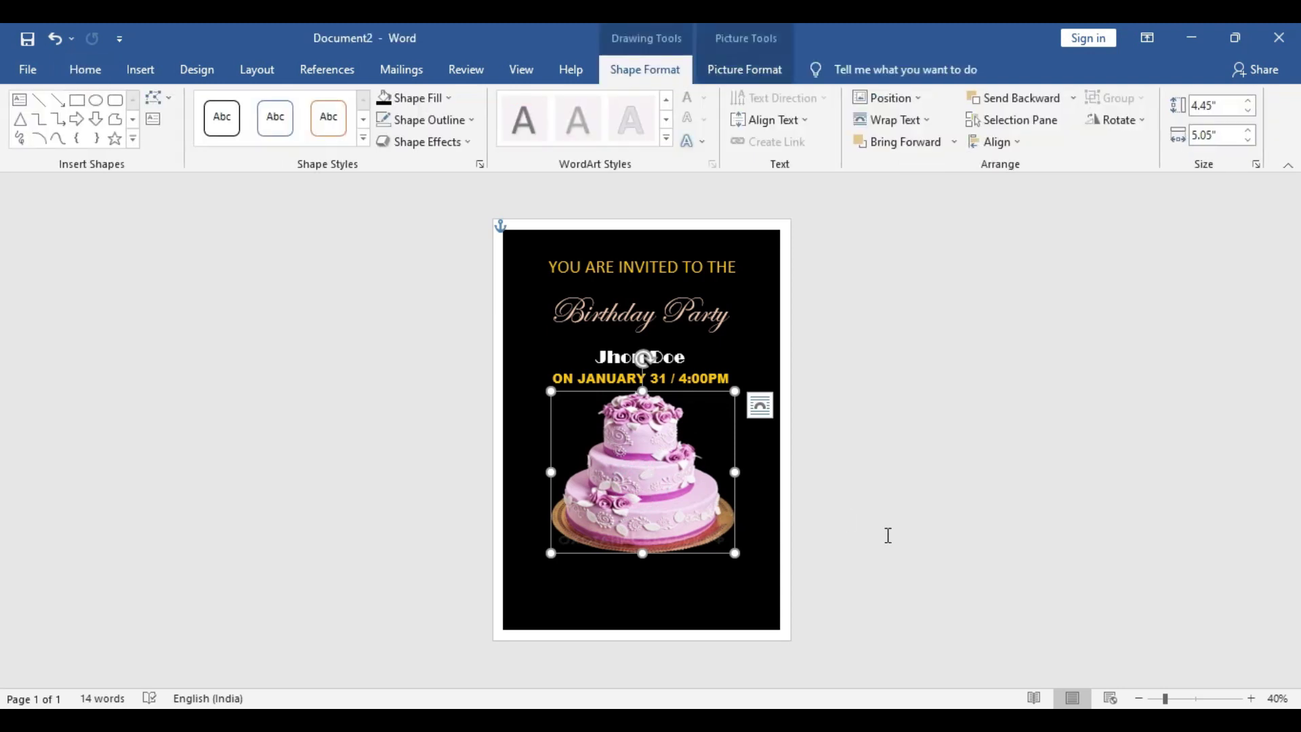
Duplicate the 'YOU ARE INVITED TO THE' text box and move the copy to the page bottom
left_click(860, 499)
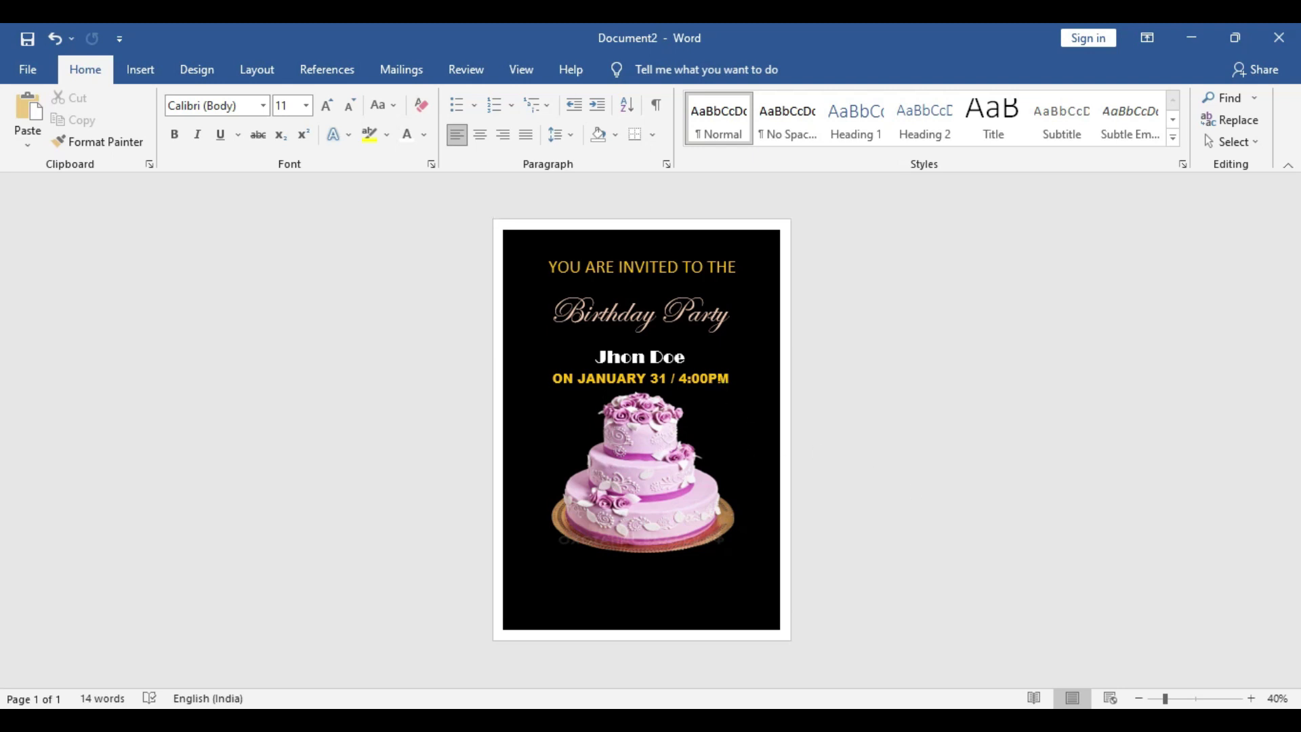
left_click(719, 385)
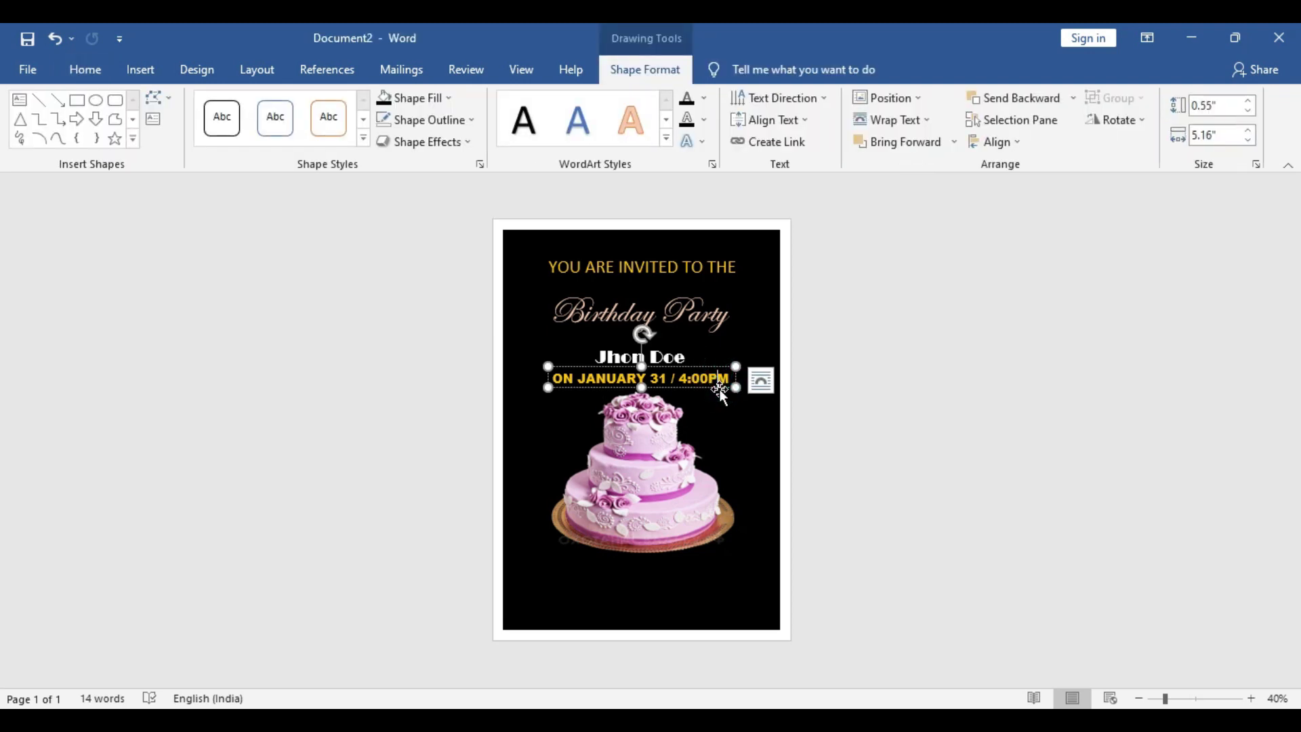
left_click(712, 282)
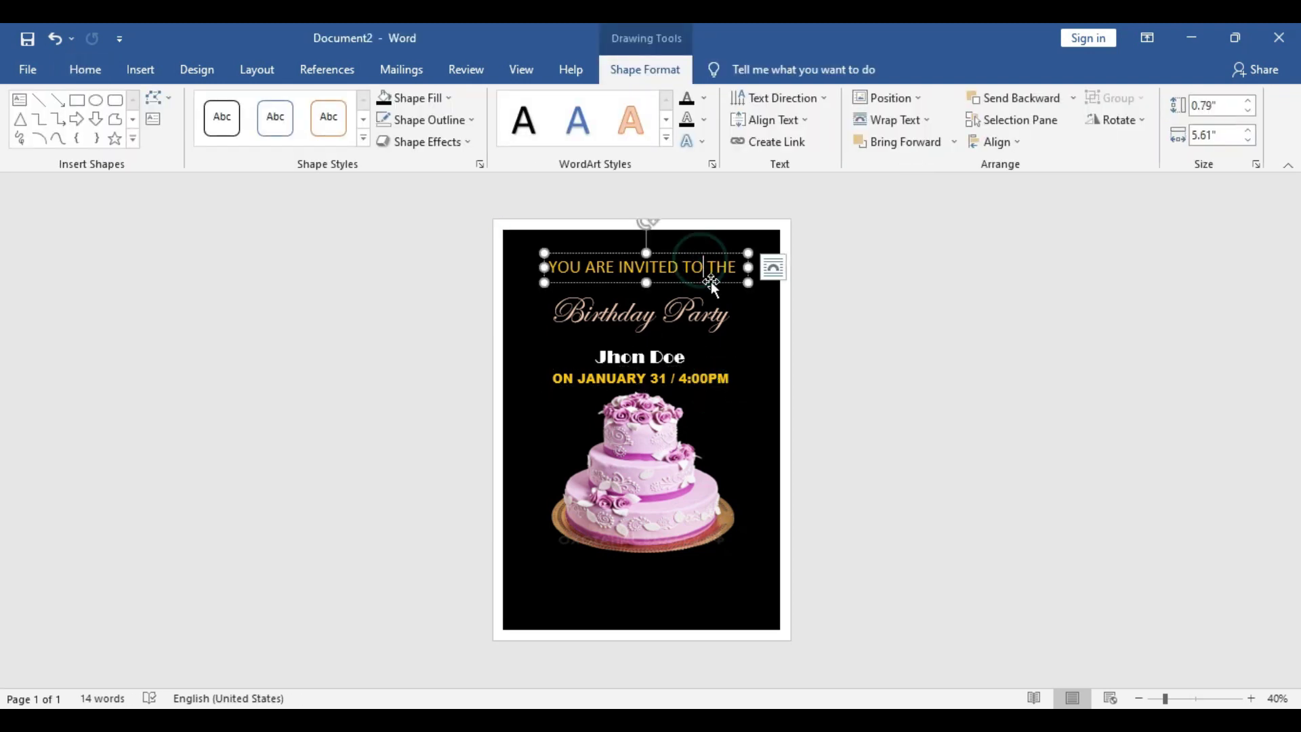
key("ctrl+c")
key("ctrl+v")
left_click_drag(724, 288, 712, 589)
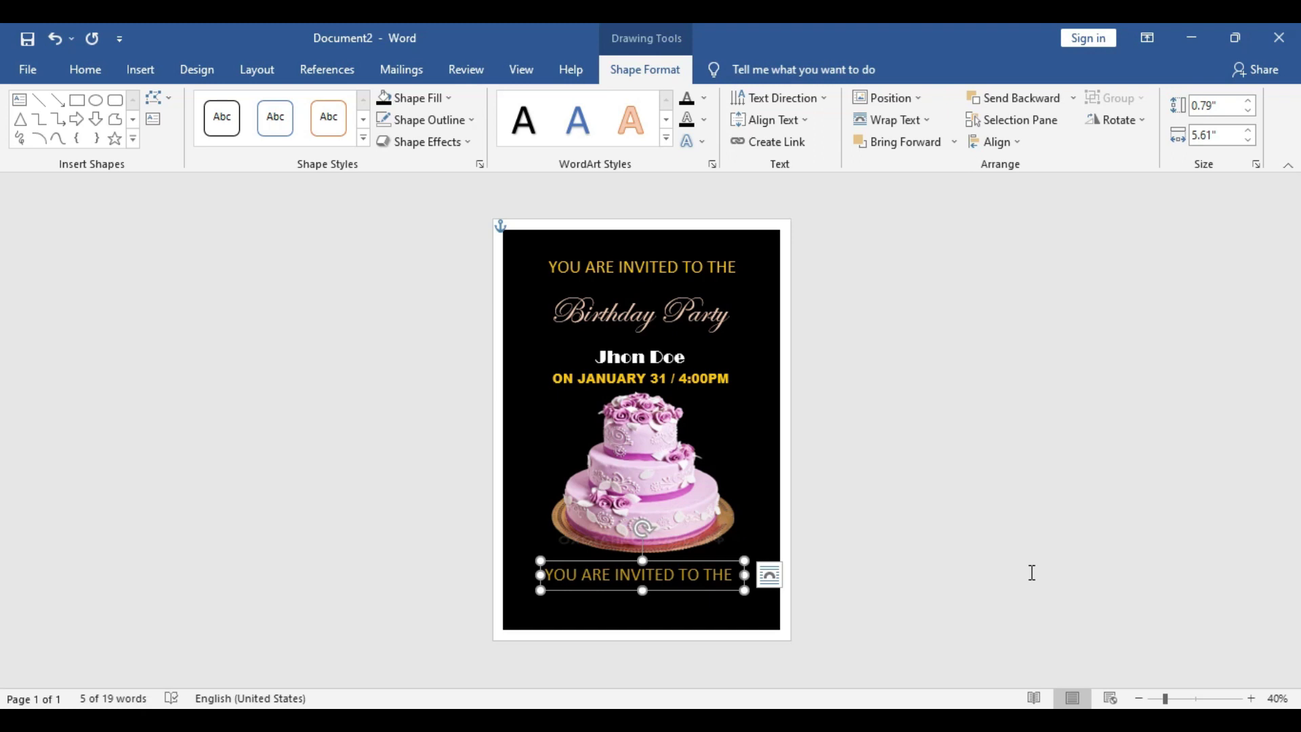
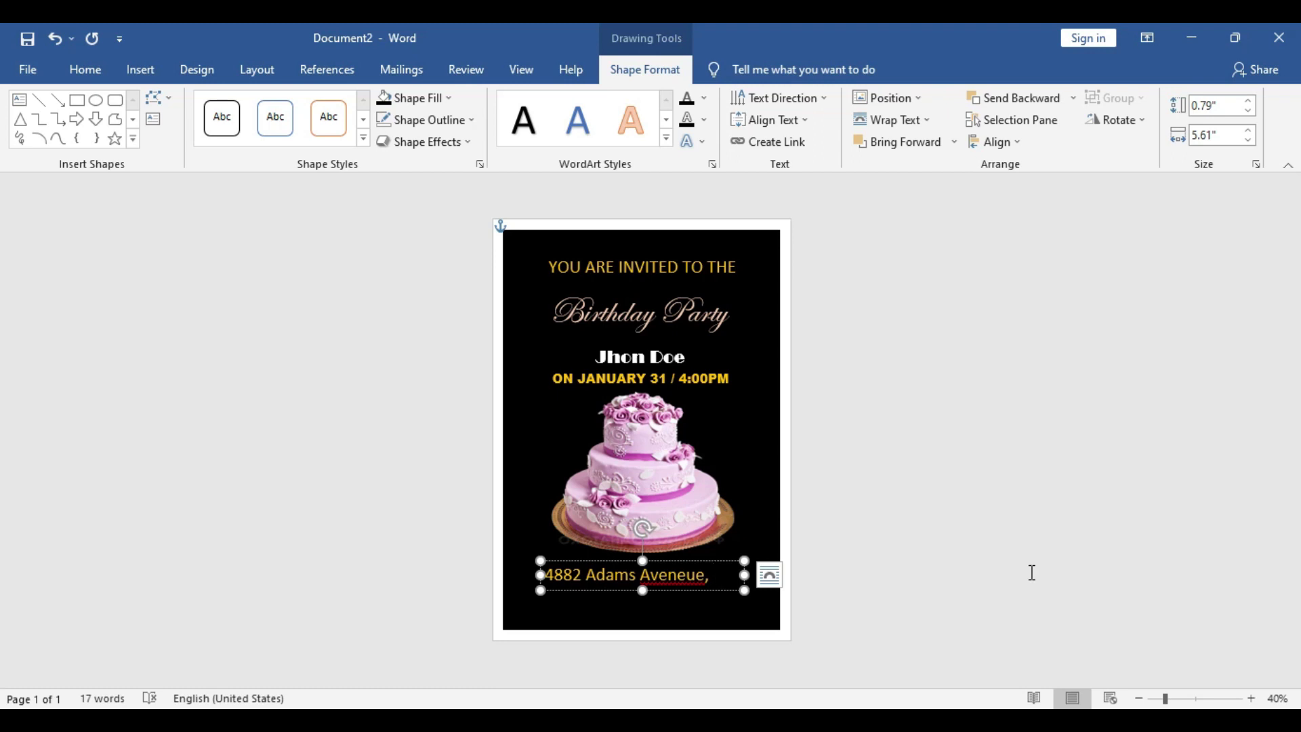
Type the venue's street address into the copy, correcting the misspelling to 'Avenue'
right_click(698, 576)
left_click(620, 262)
left_click(709, 576)
type("From")
Widen the address box, set its text to size 20, and add the city and state
left_click_drag(744, 574, 776, 574)
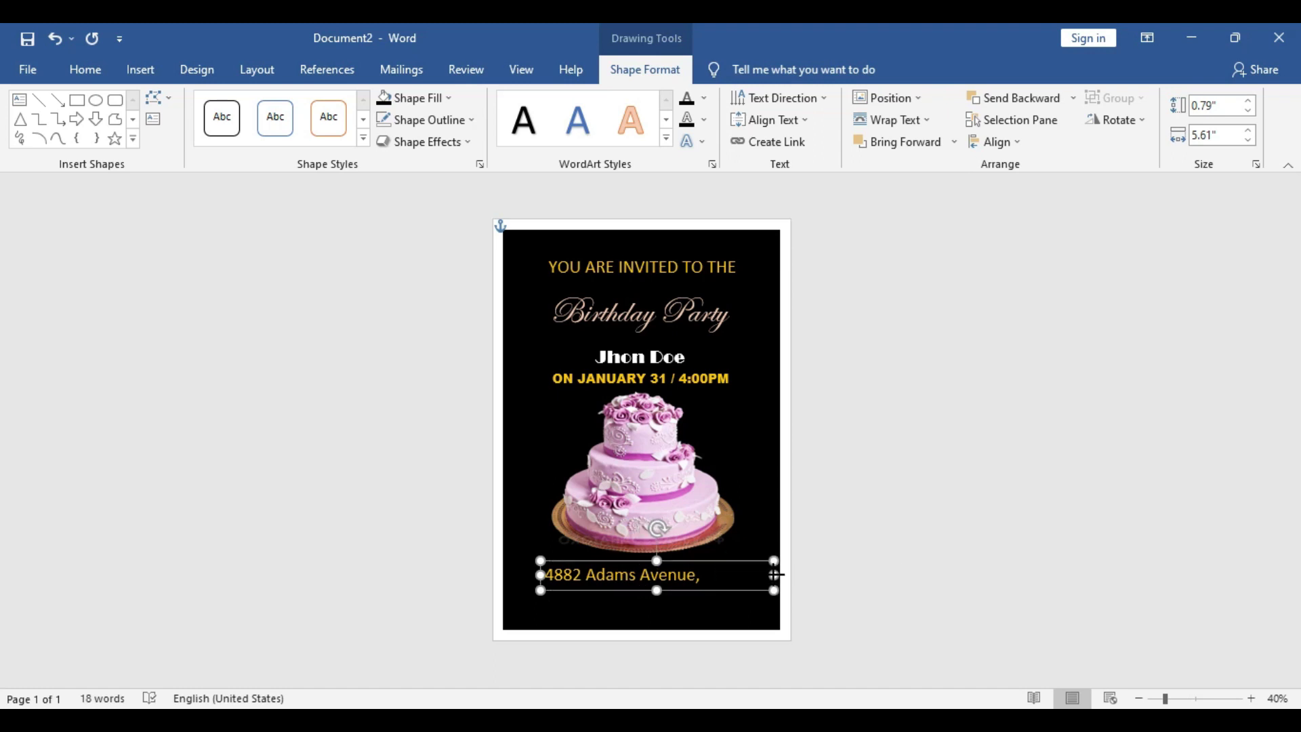
left_click_drag(540, 574, 523, 575)
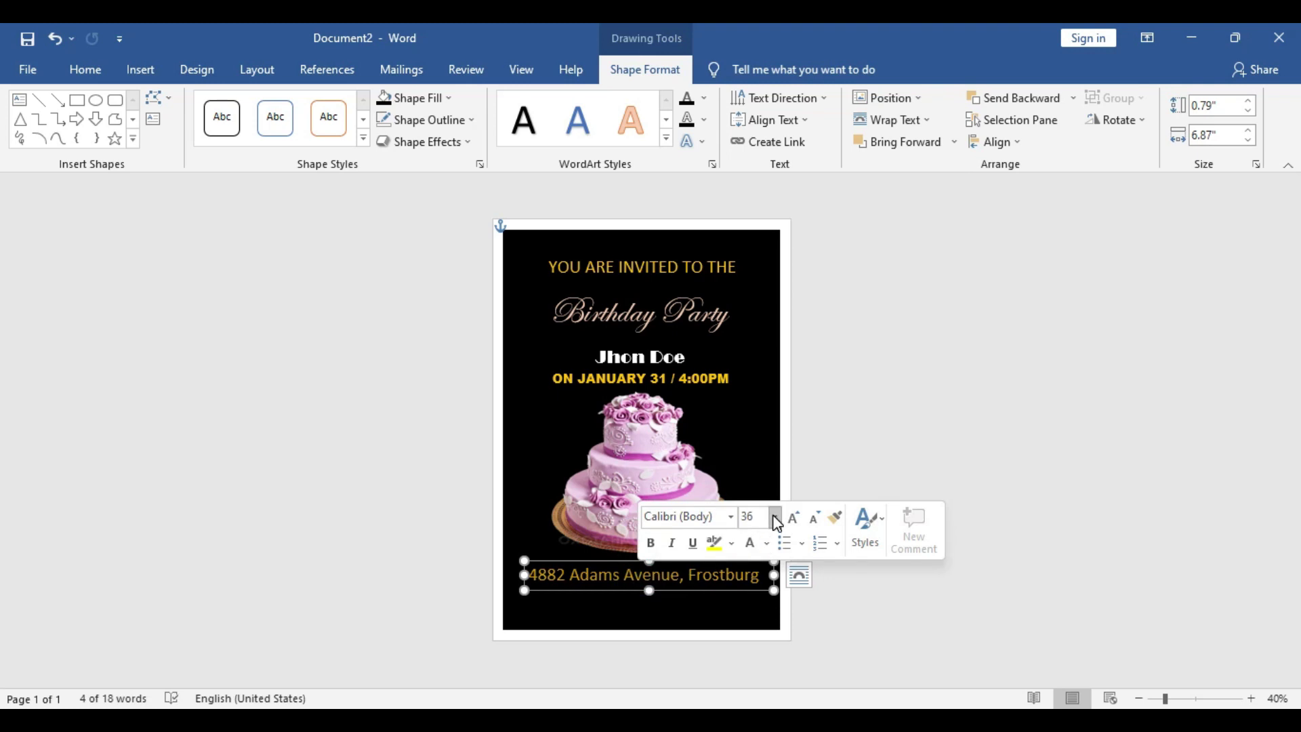
left_click(774, 516)
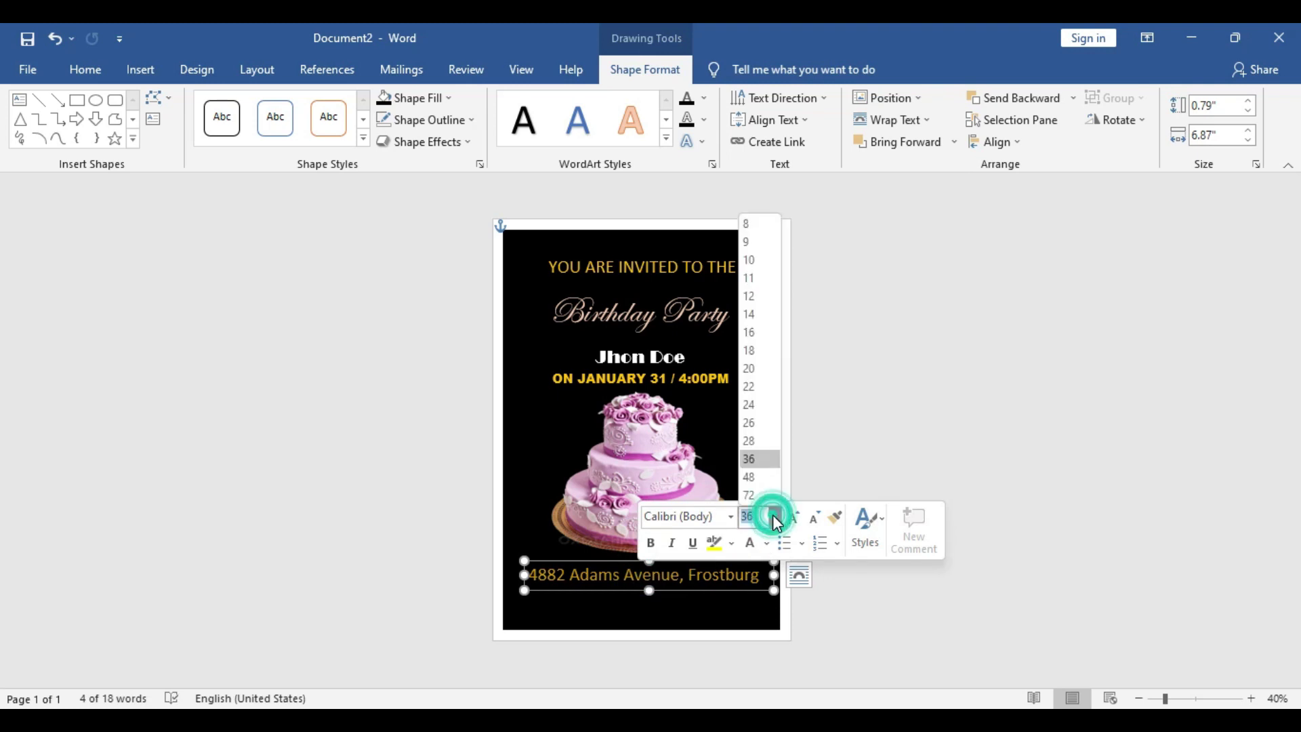
left_click(764, 373)
left_click(658, 570)
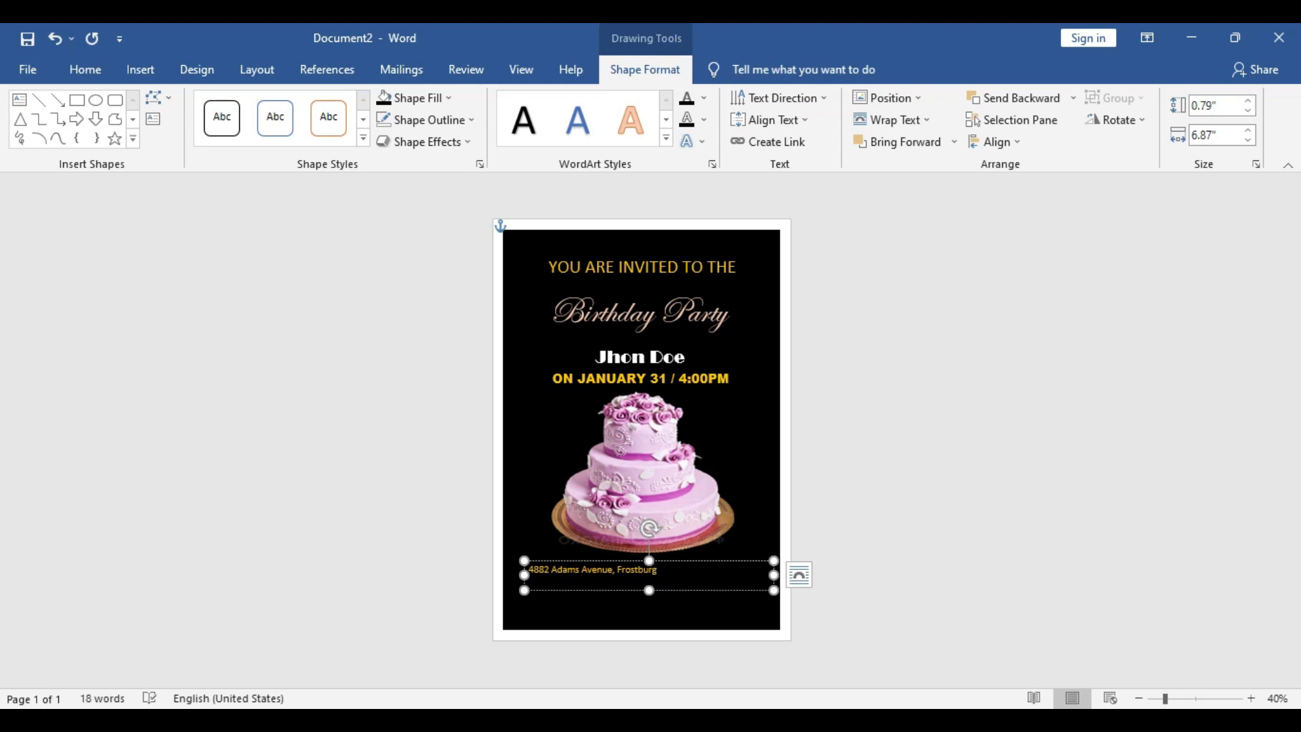
type("MarryLand")
type("MD 2153")
Show both address lines, correct the state to Maryland, and centre the lines
left_click_drag(774, 591, 764, 605)
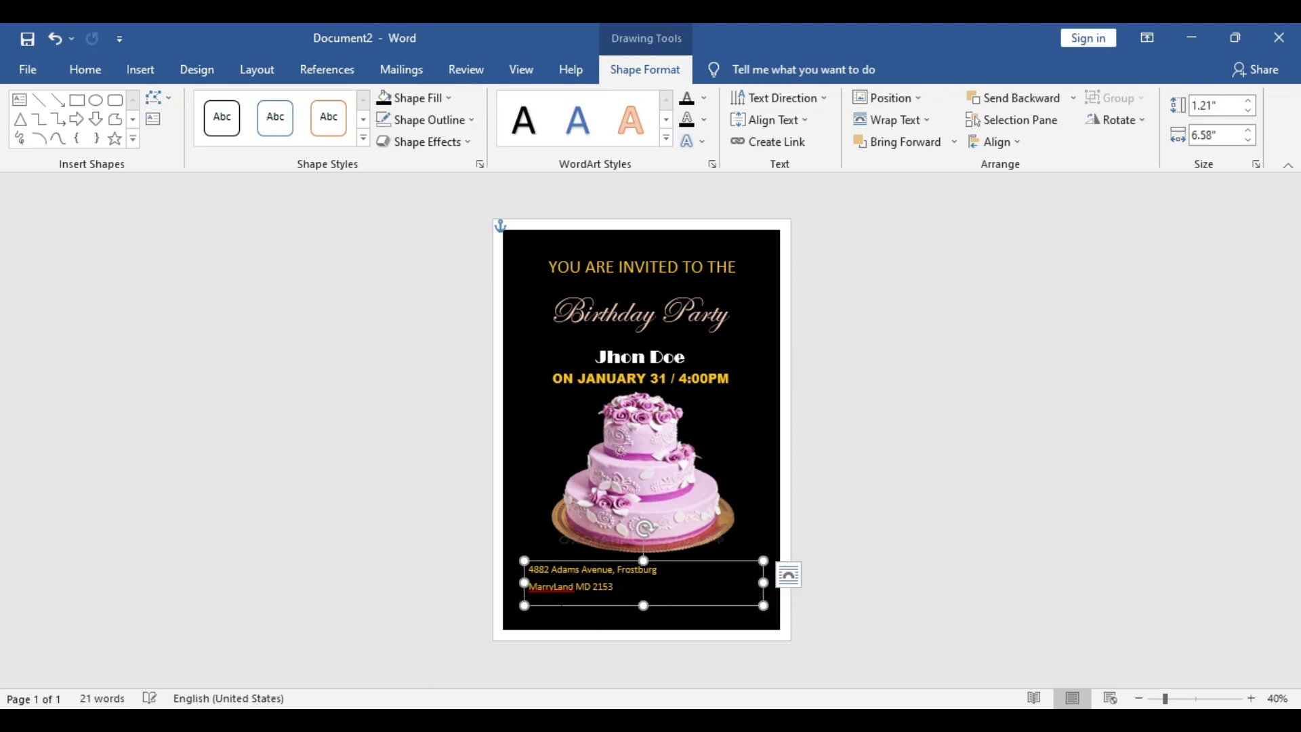
right_click(556, 587)
left_click(499, 306)
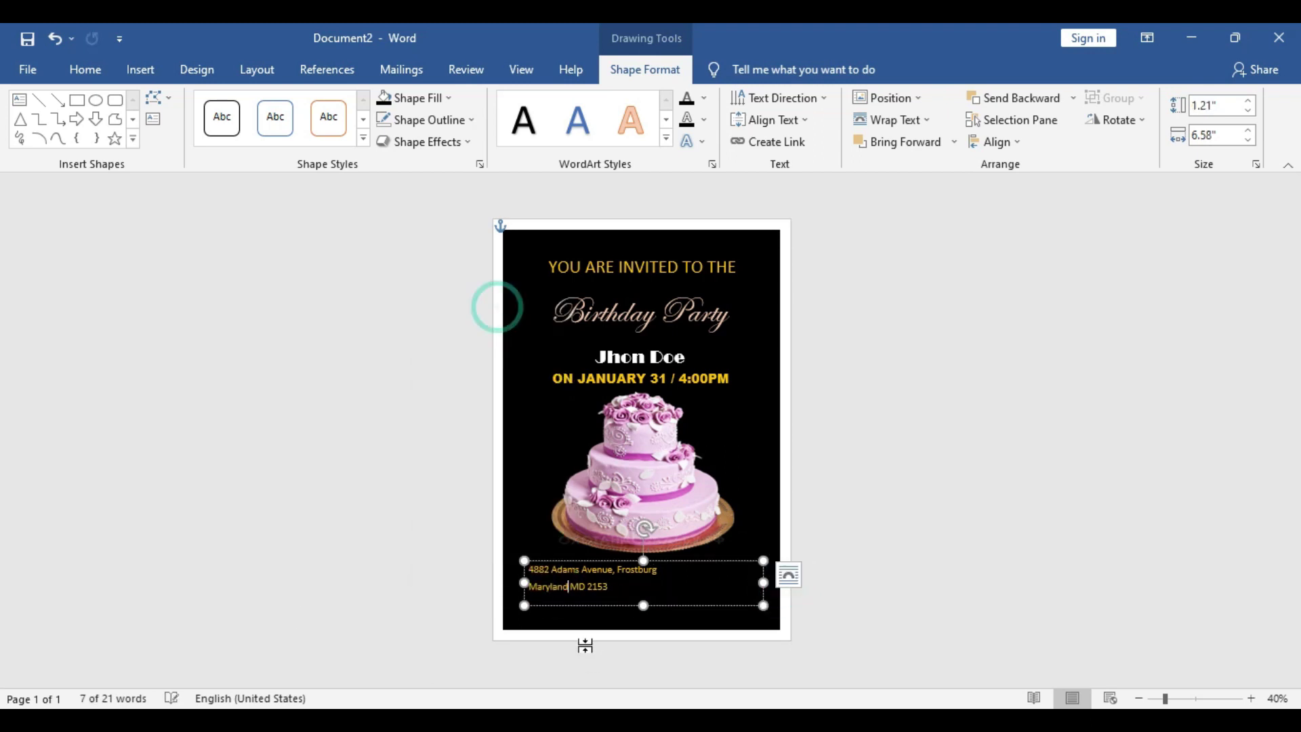
left_click(605, 587)
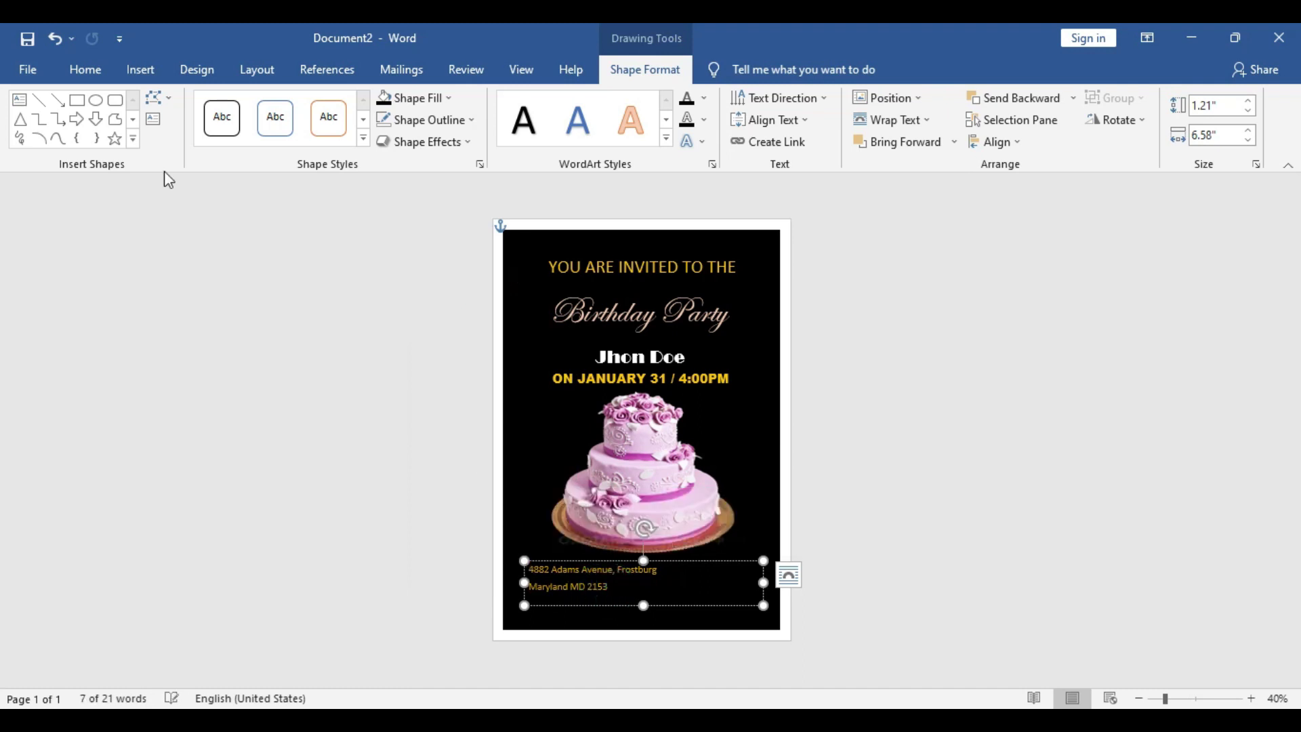
left_click(107, 69)
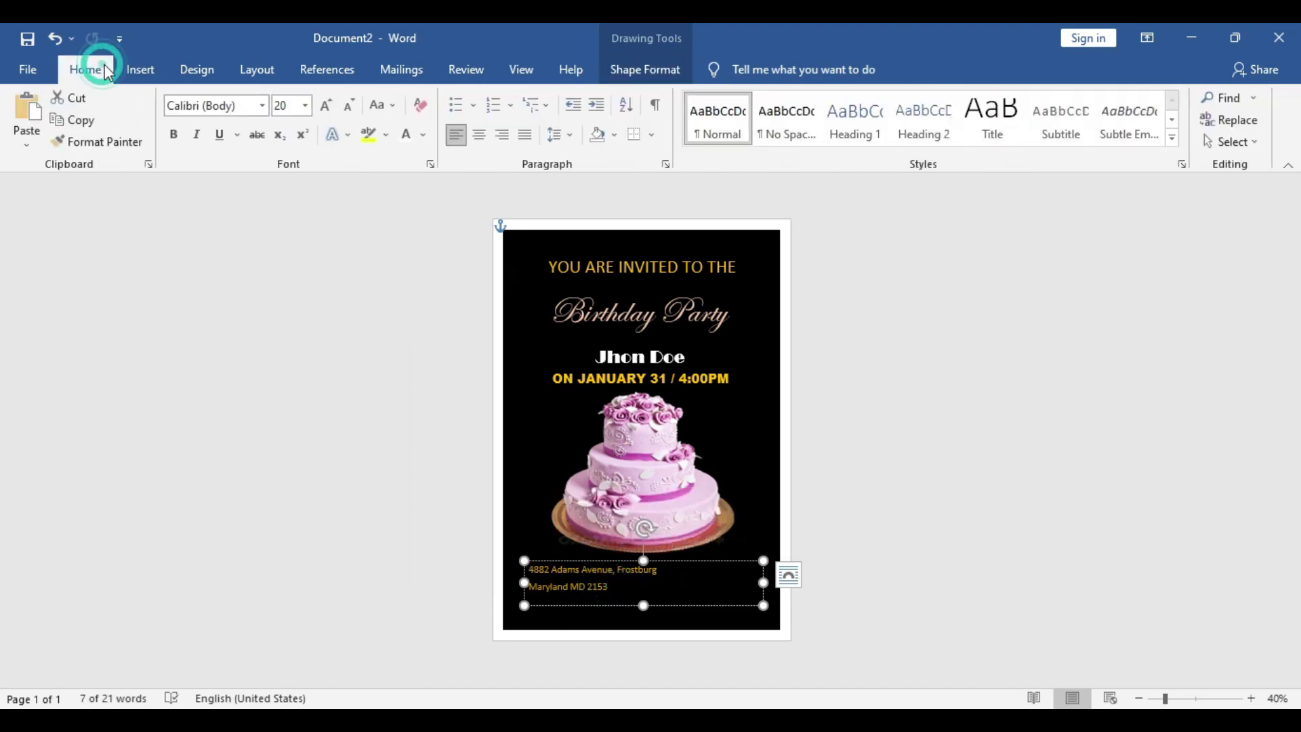
left_click(480, 134)
Tighten the address box's height and width and centre it on the page
left_click_drag(645, 605, 644, 595)
left_click_drag(524, 578, 621, 578)
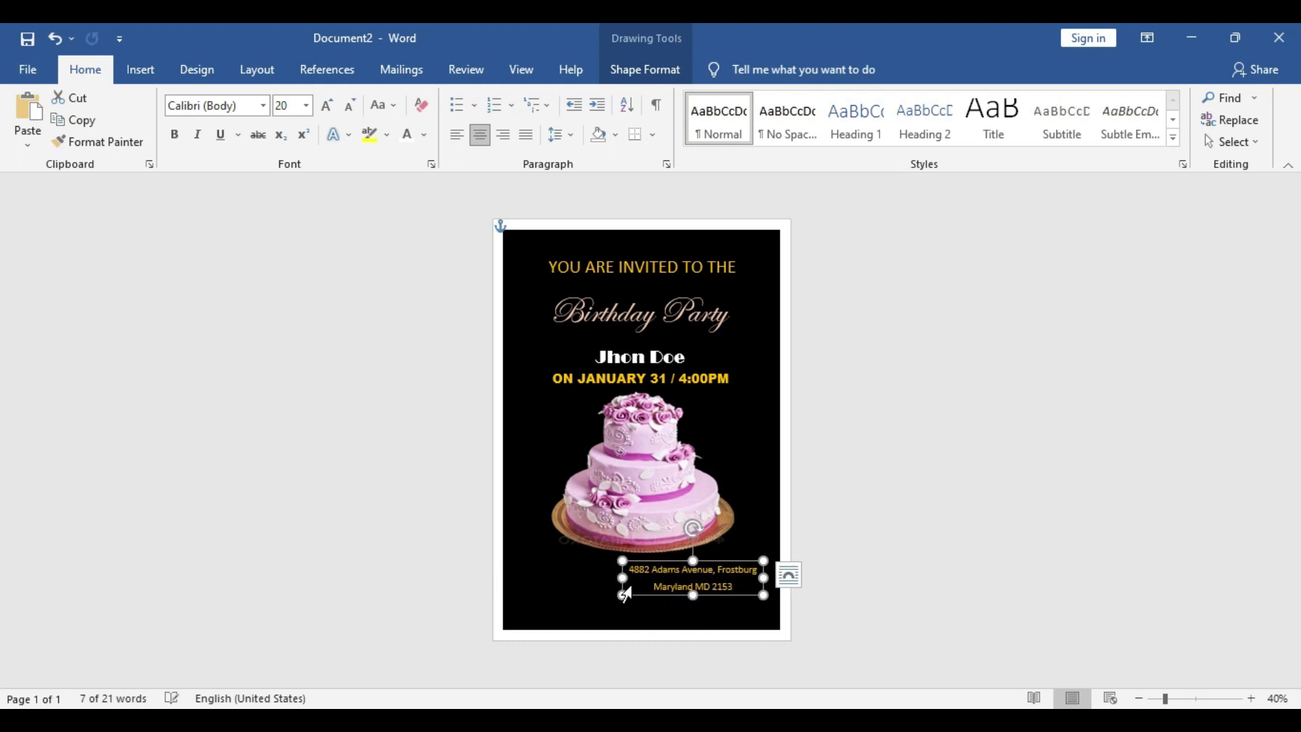
left_click_drag(725, 596, 673, 597)
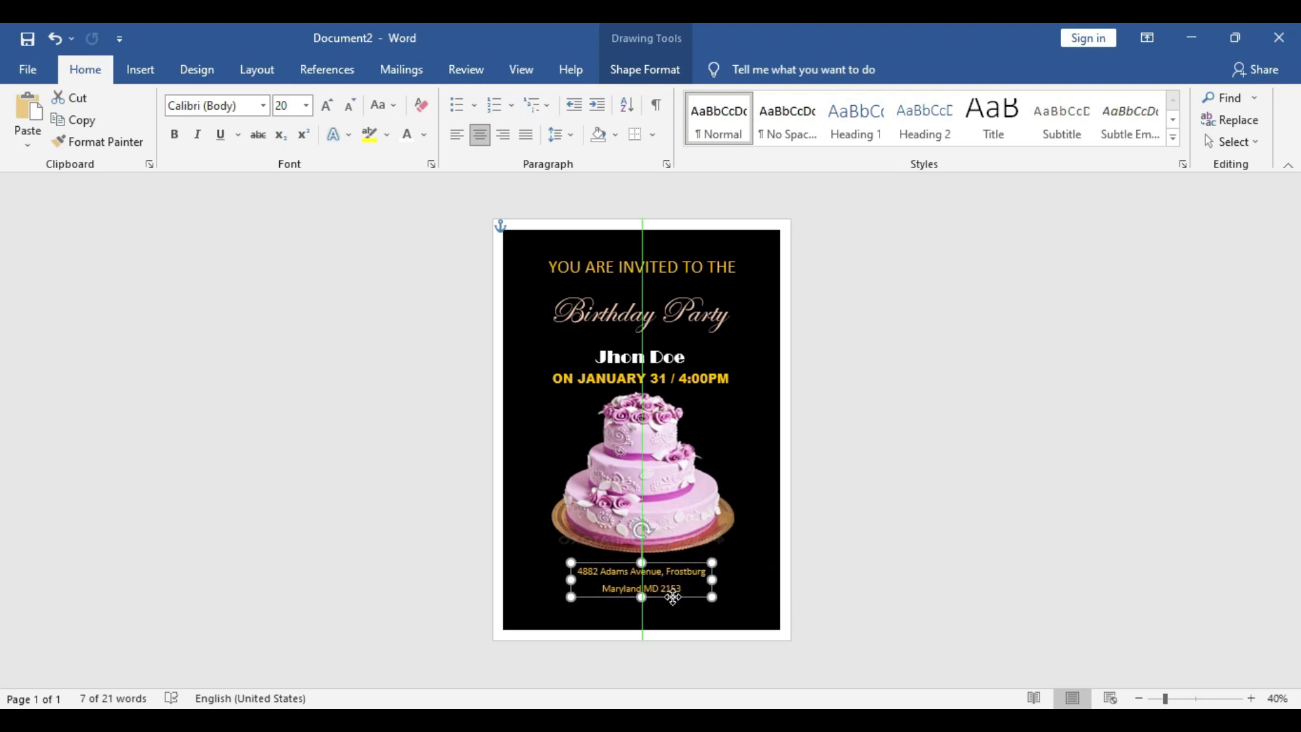
left_click(906, 546)
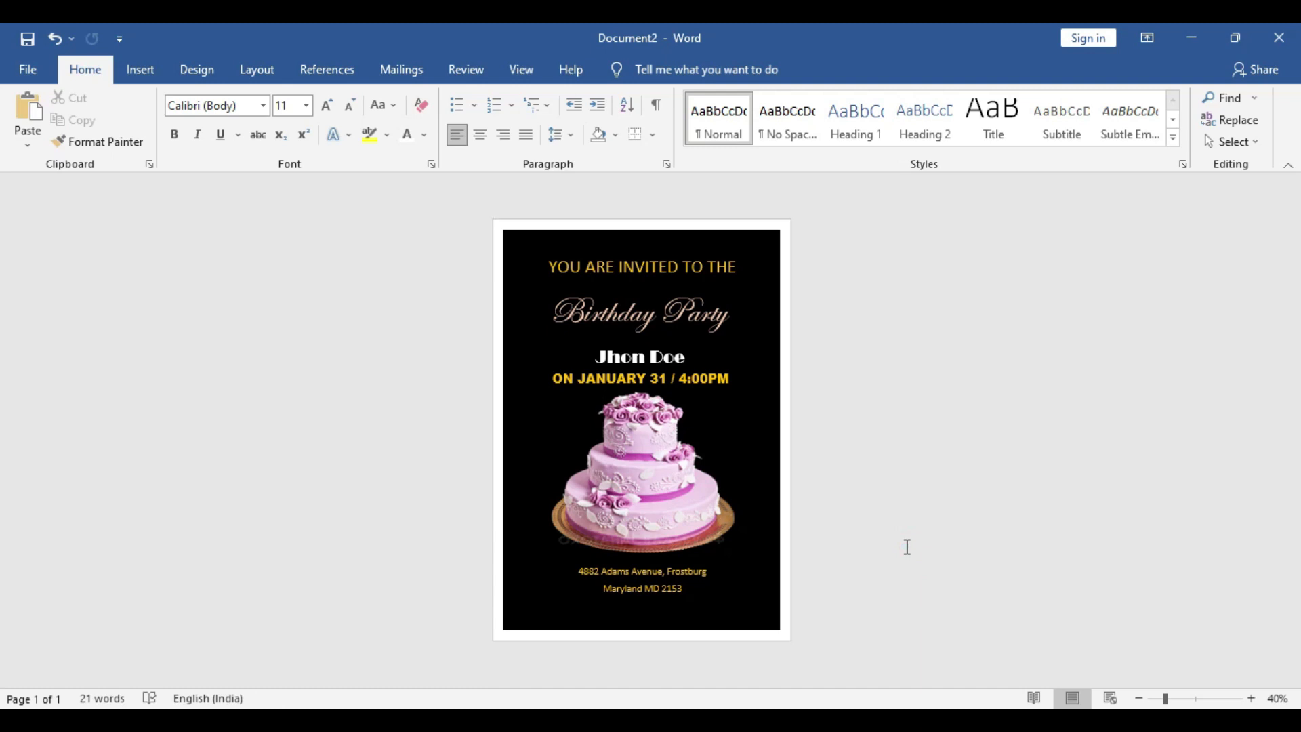
Realign the Birthday Party title, name and date lines, and nudge the address up under the cake
left_click(657, 596)
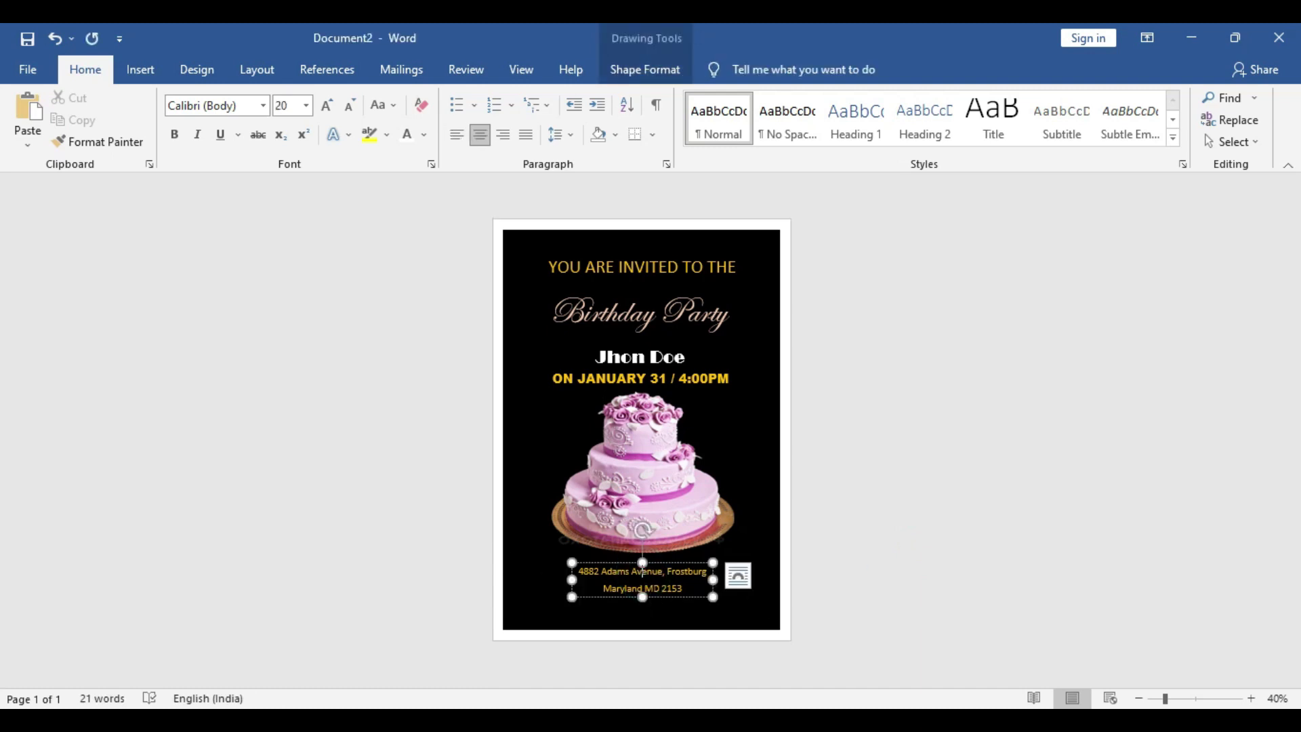
left_click_drag(657, 597, 658, 591)
left_click(656, 449)
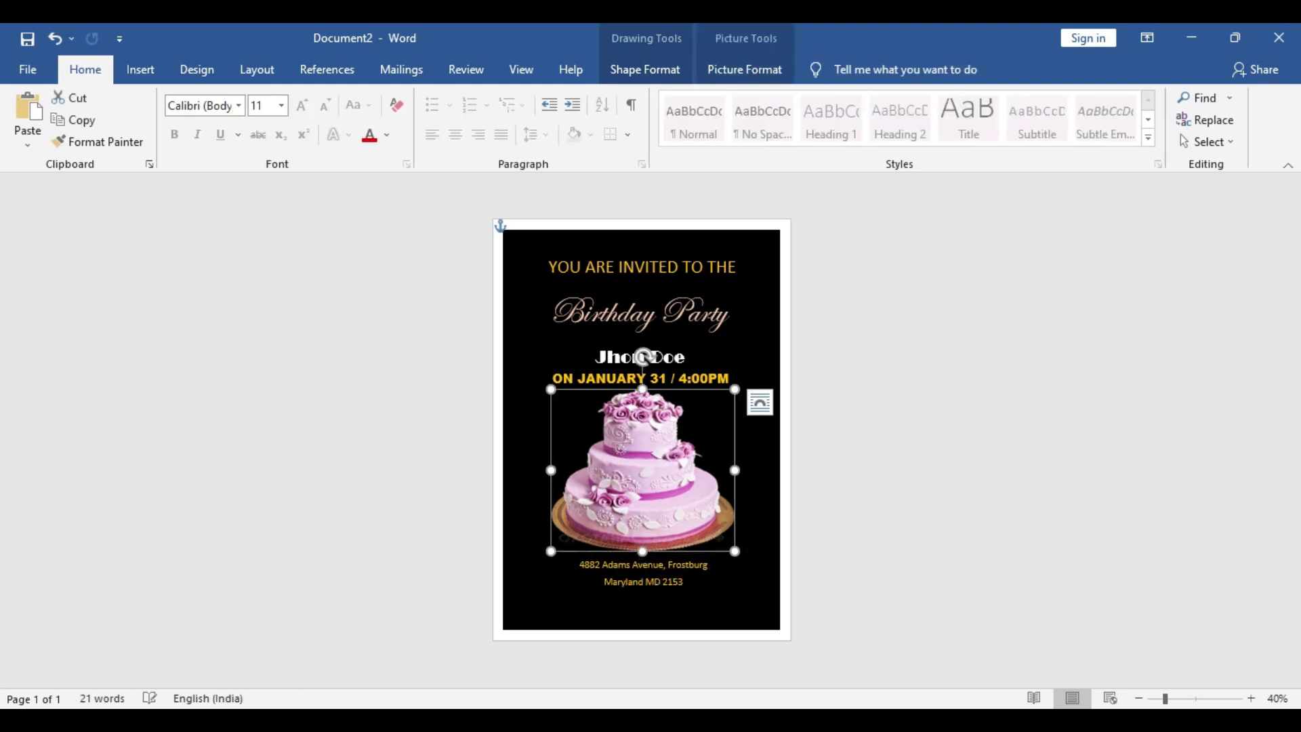
left_click_drag(683, 305, 669, 335)
left_click(669, 346)
left_click_drag(689, 388, 690, 374)
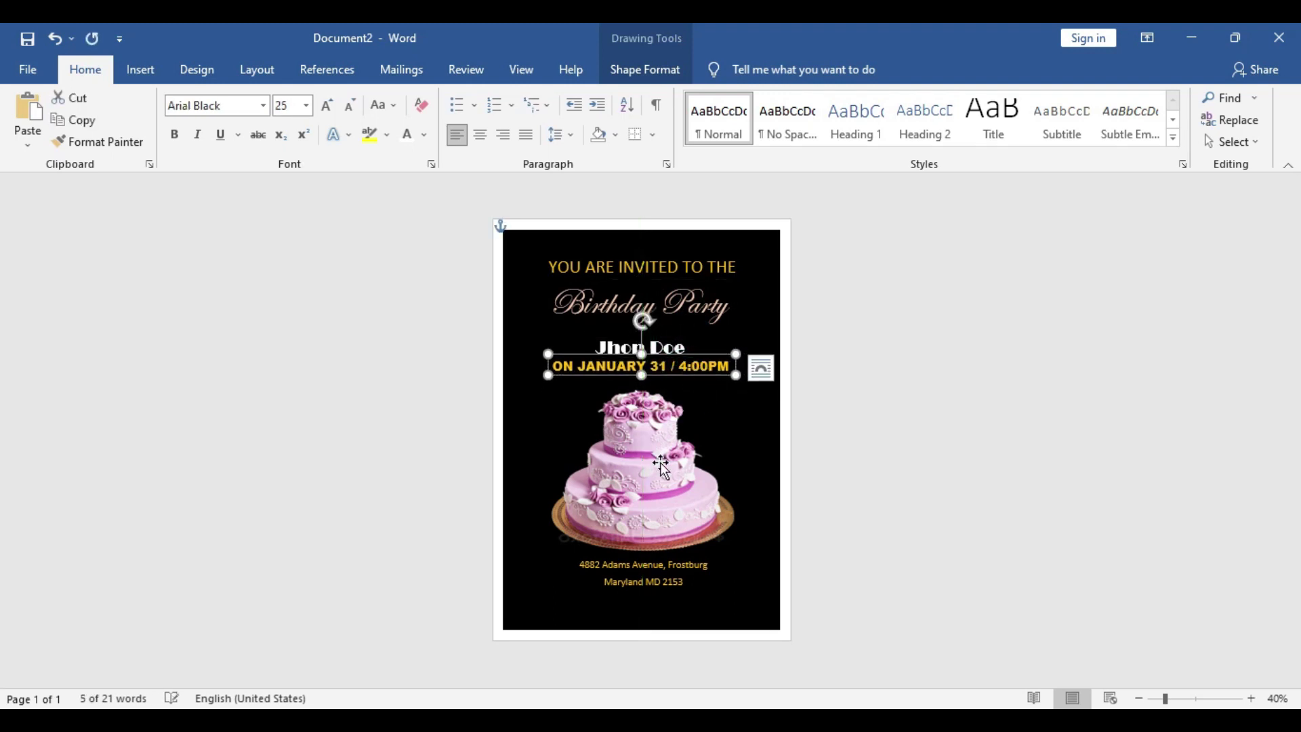
left_click(643, 468)
left_click(654, 587)
left_click_drag(655, 587, 614, 617)
Duplicate the address box and replace its text with 'RSVP', then select the word
key("ctrl+c")
key("ctrl+v")
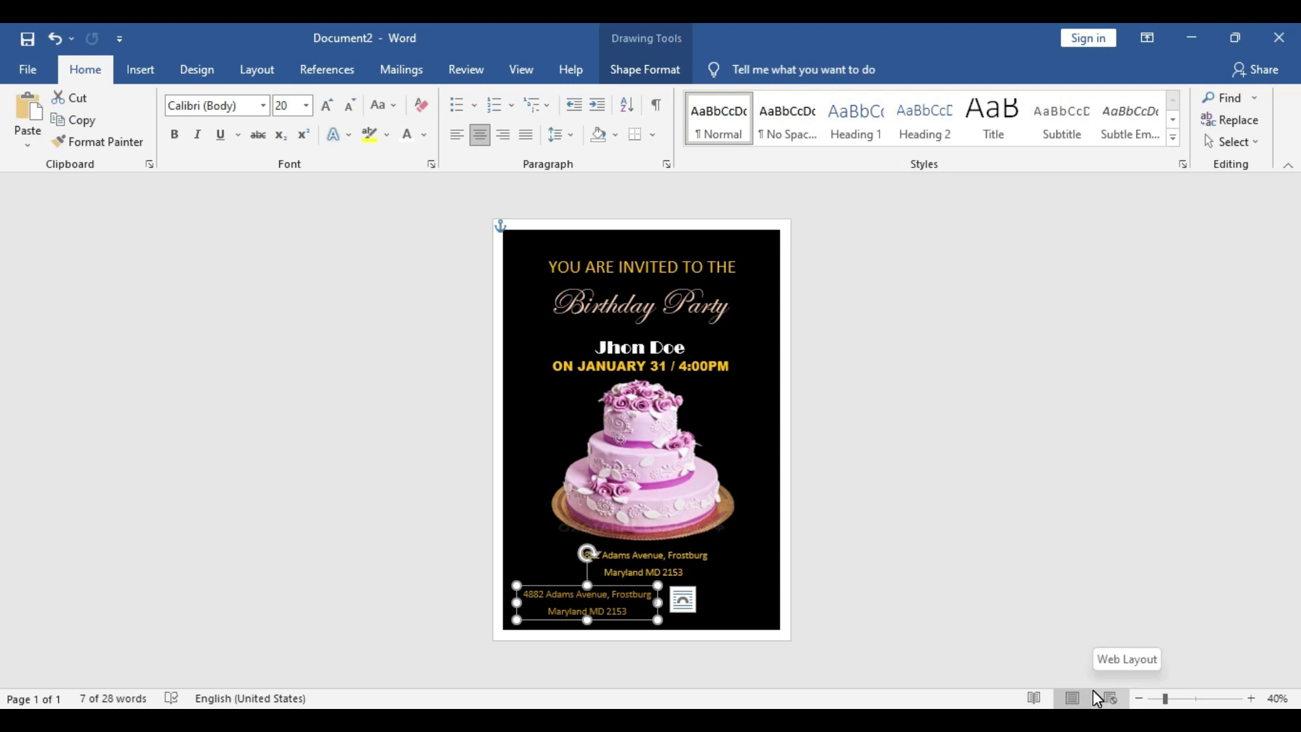
type("RSVP")
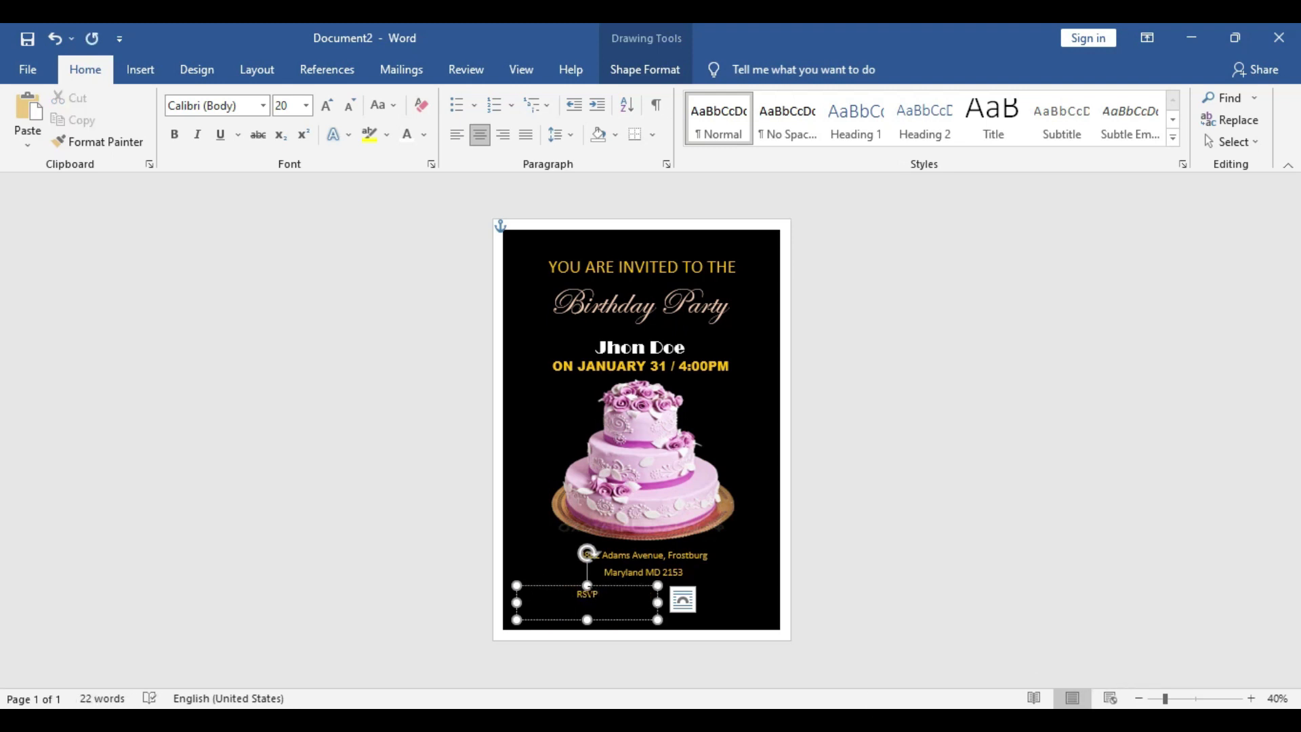
double_click(590, 593)
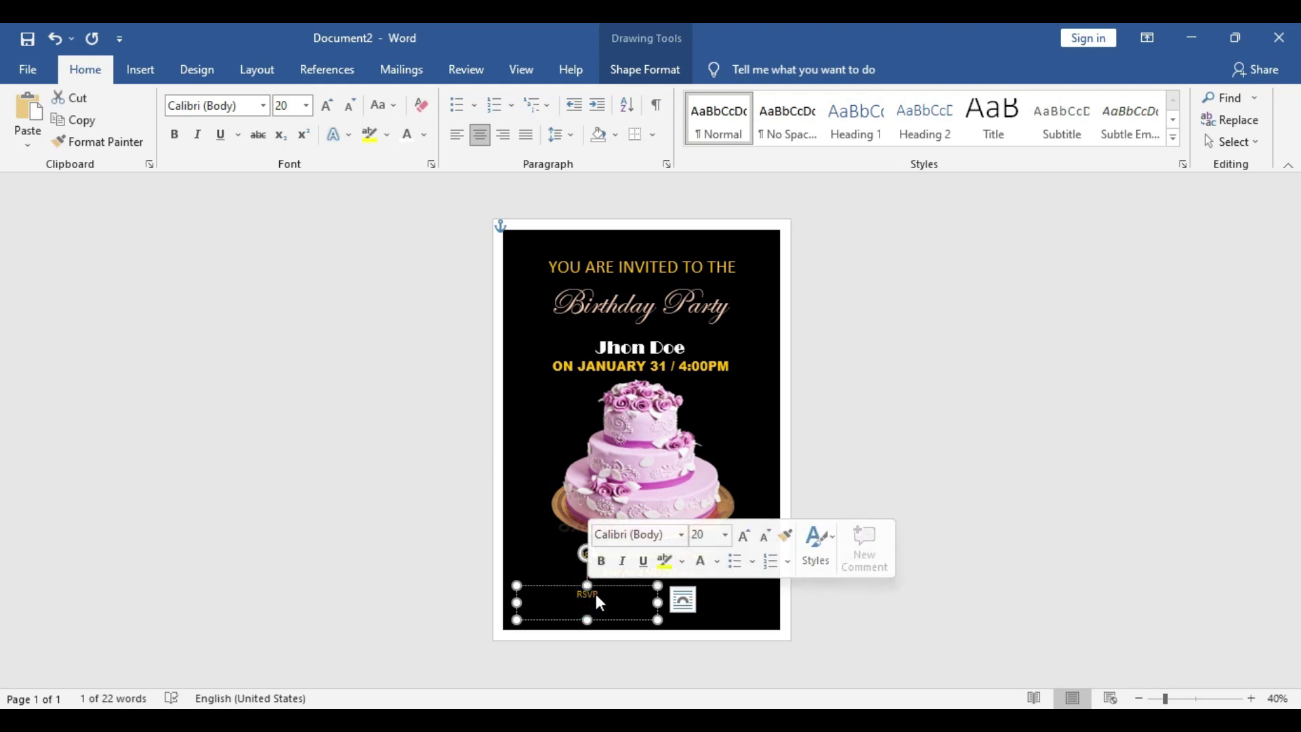
Make RSVP pale-peach Arial Black at 45 pt and narrow its text box to fit
left_click(723, 562)
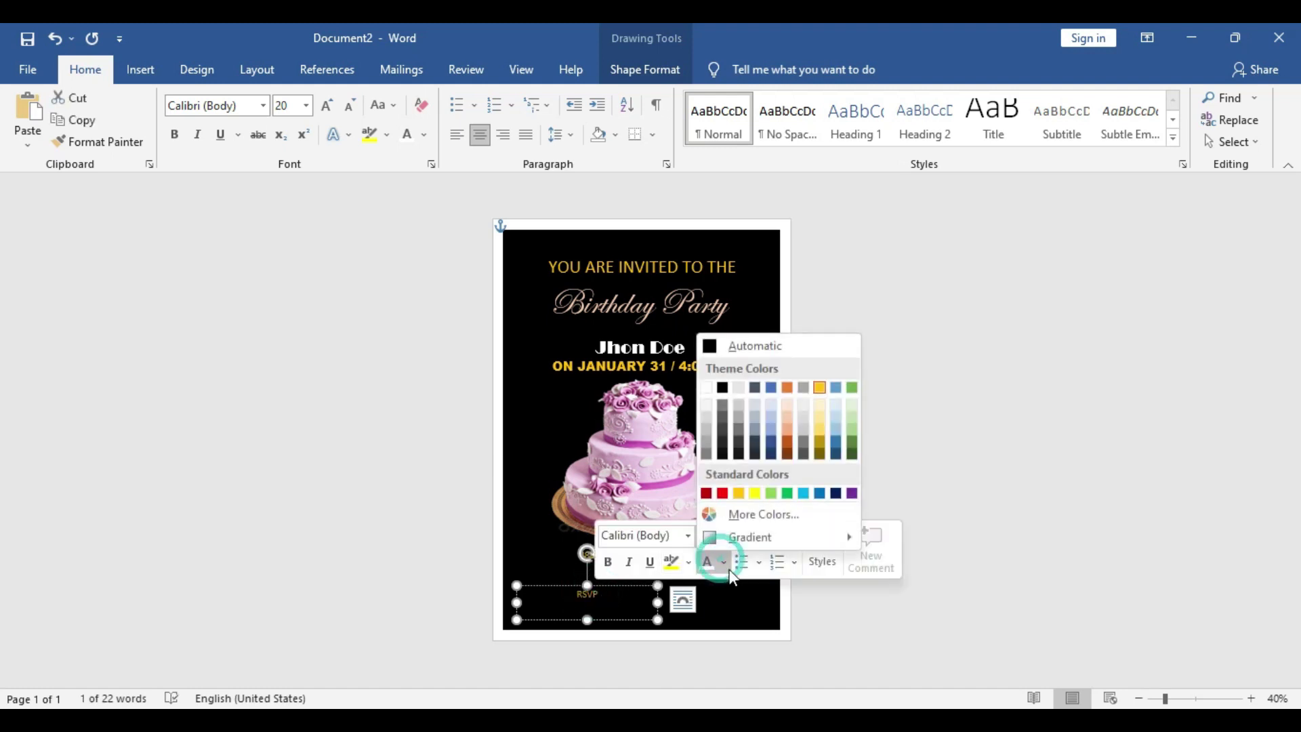
left_click(788, 420)
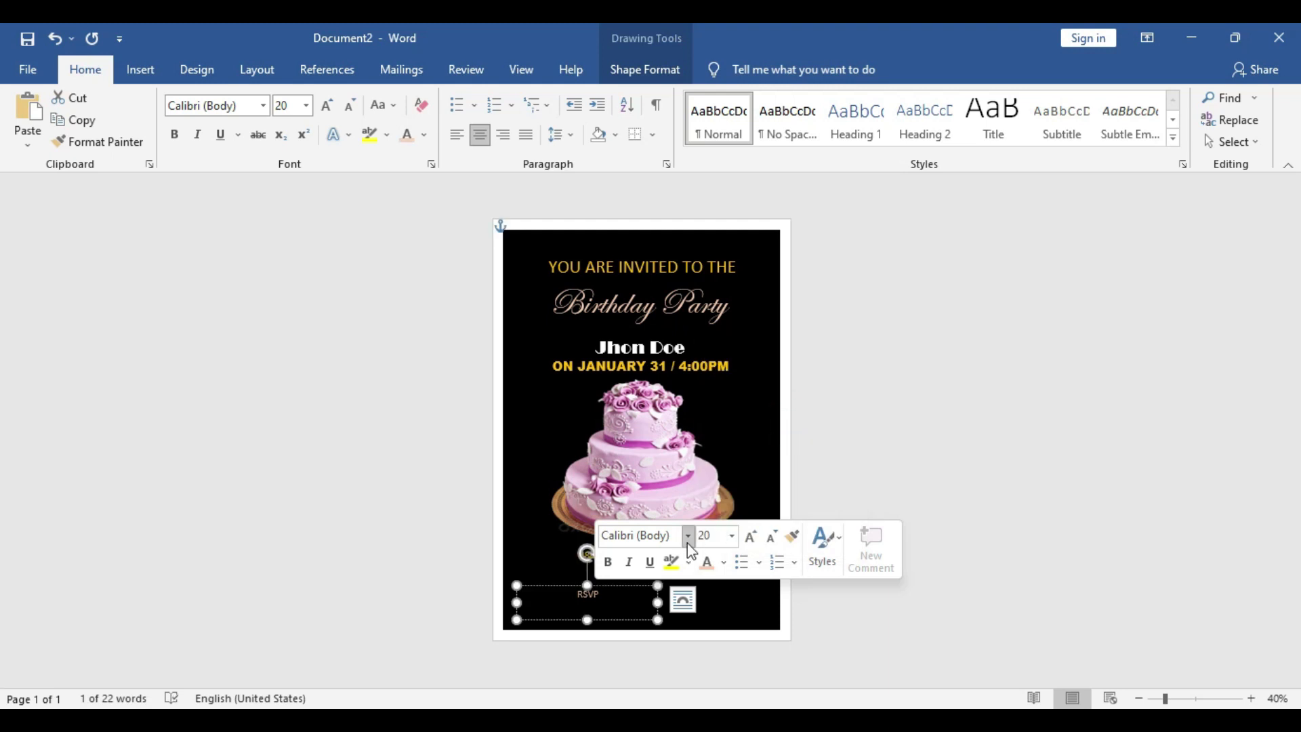
left_click(687, 536)
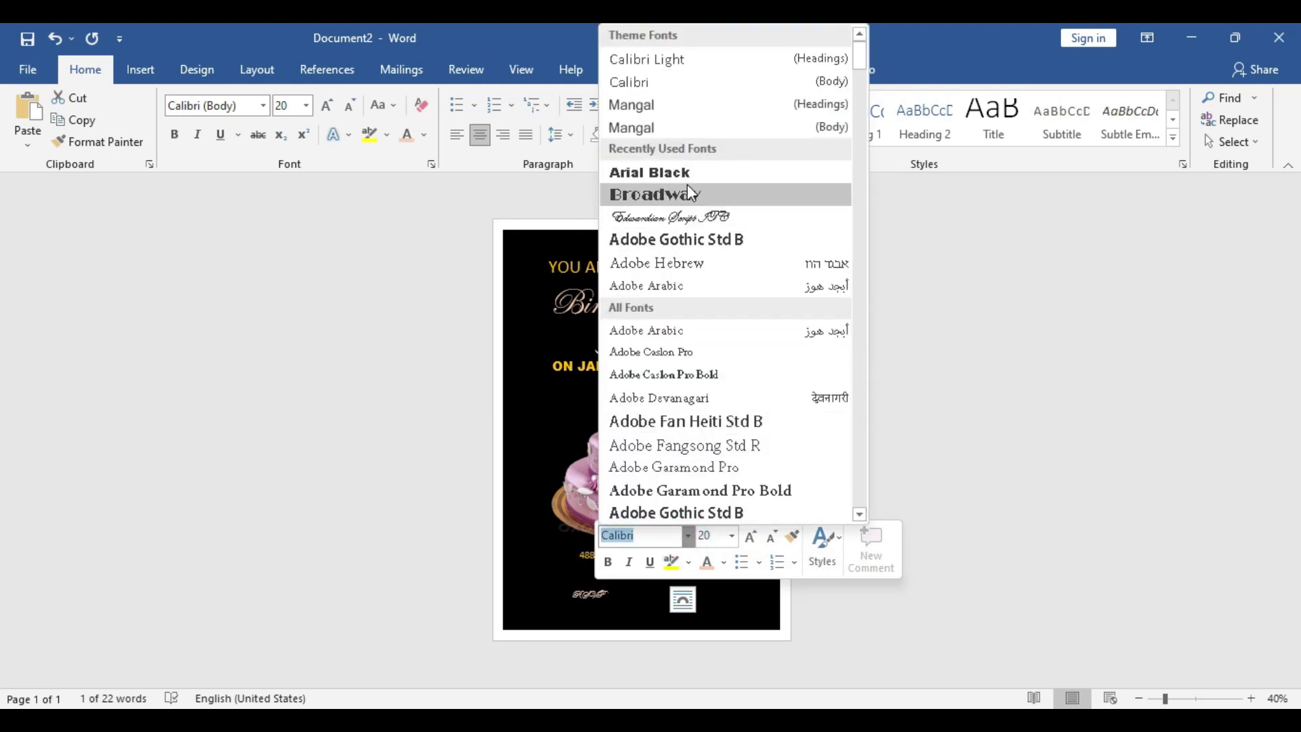
left_click(687, 174)
left_click(708, 535)
type("30")
key("Return")
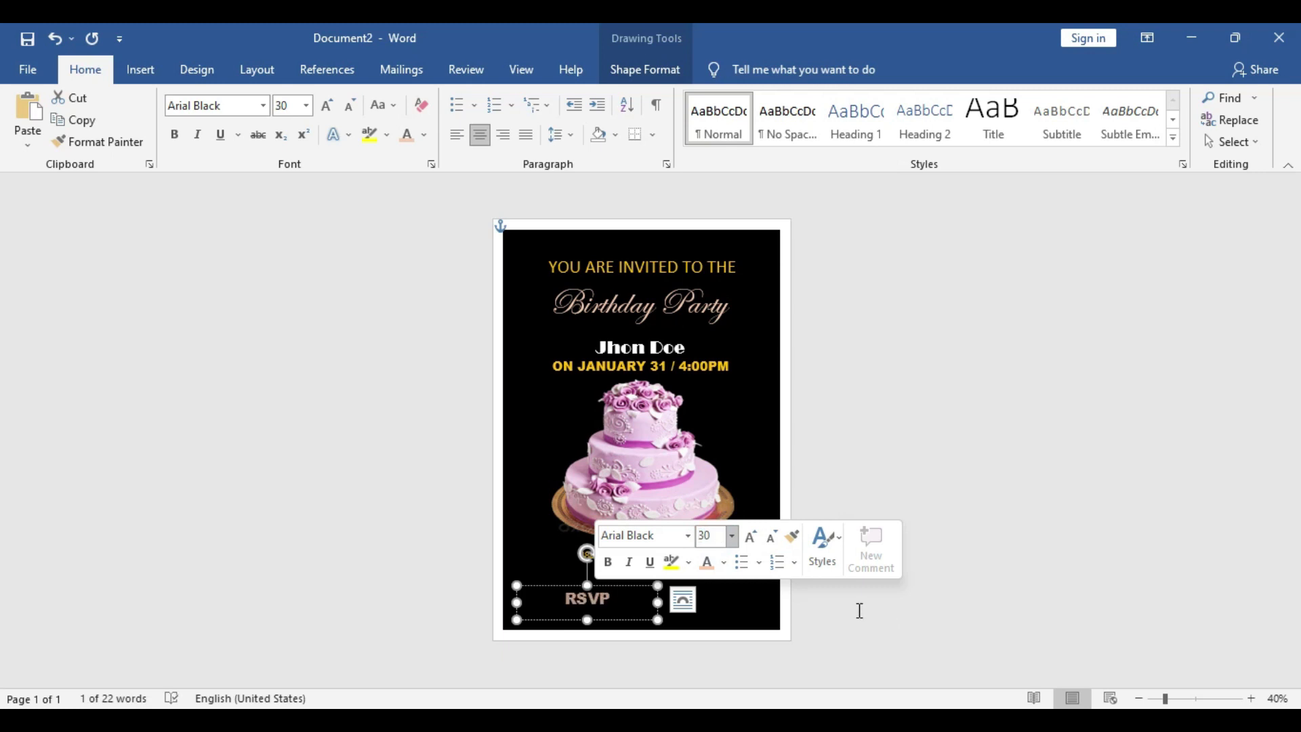
left_click(708, 534)
type("45")
key("Return")
left_click_drag(659, 601, 594, 619)
left_click(557, 621)
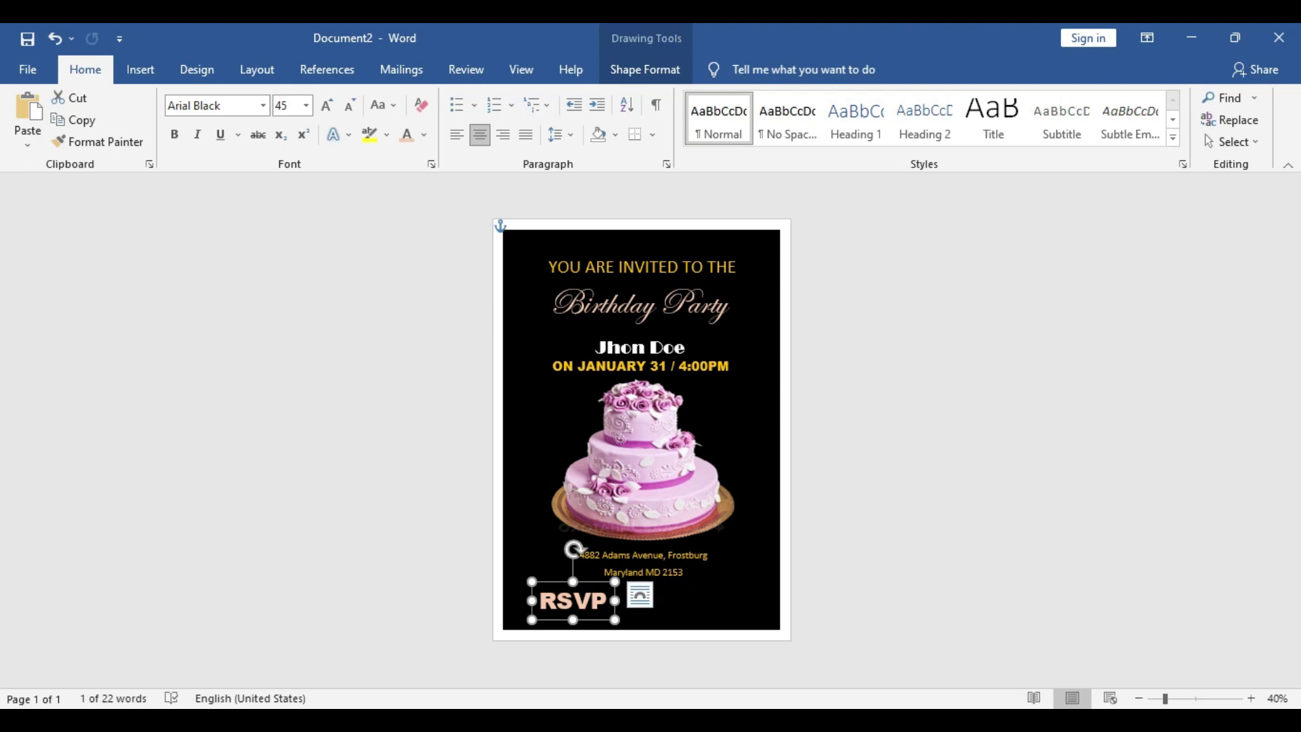
Copy the address box beside RSVP and enter the contact's name and phone number
left_click(674, 573)
left_click_drag(678, 579, 704, 618, "ctrl")
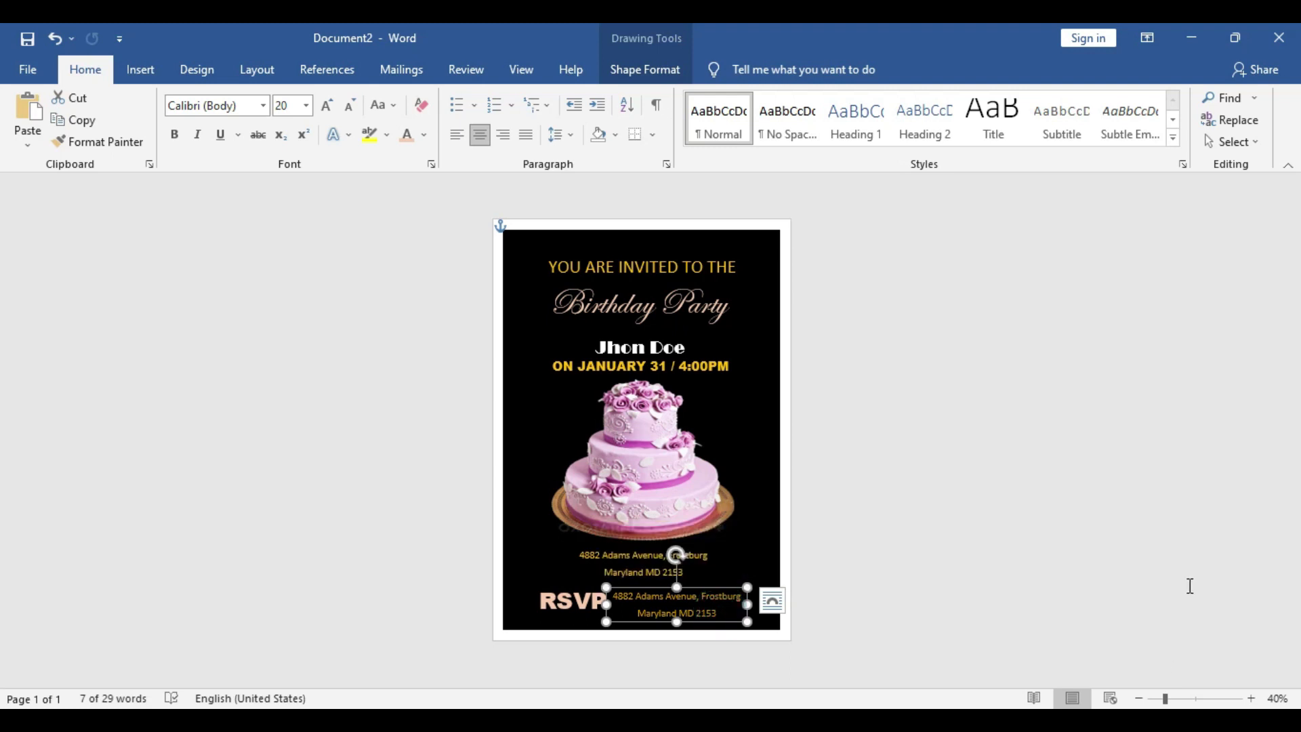
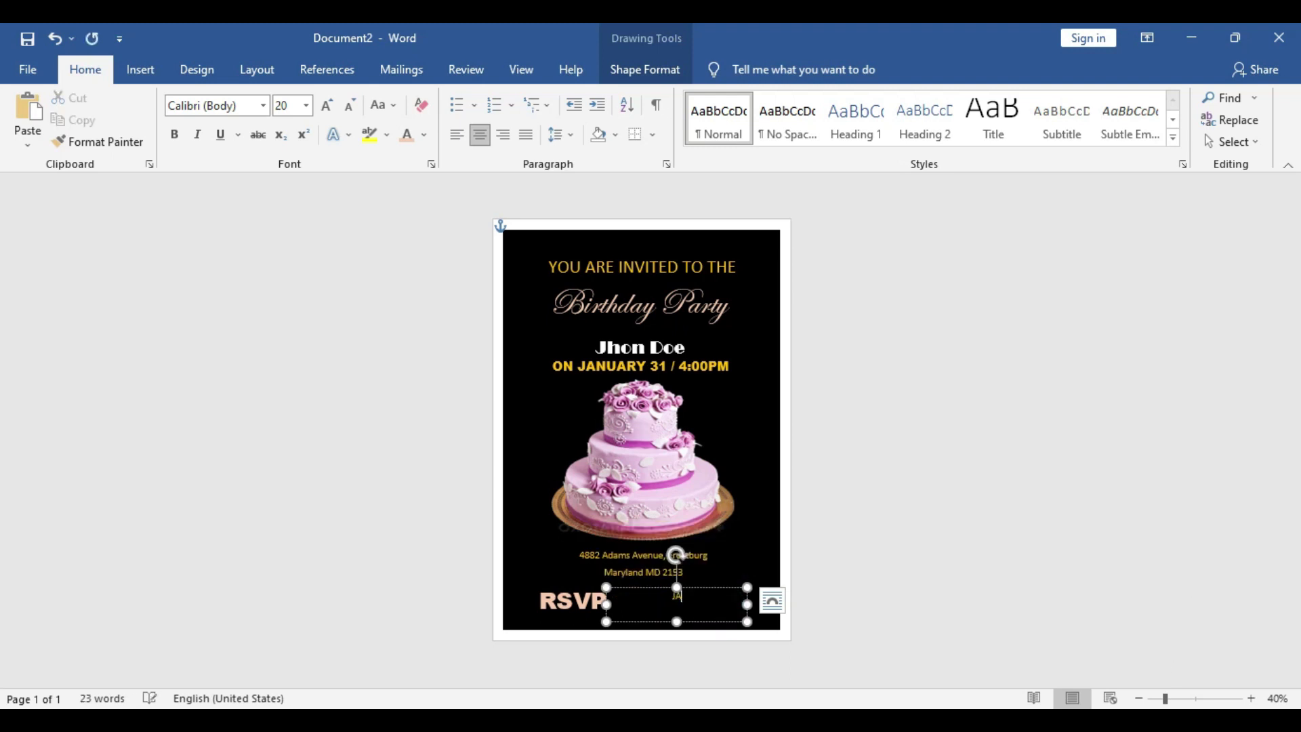
left_click_drag(747, 604, 669, 620)
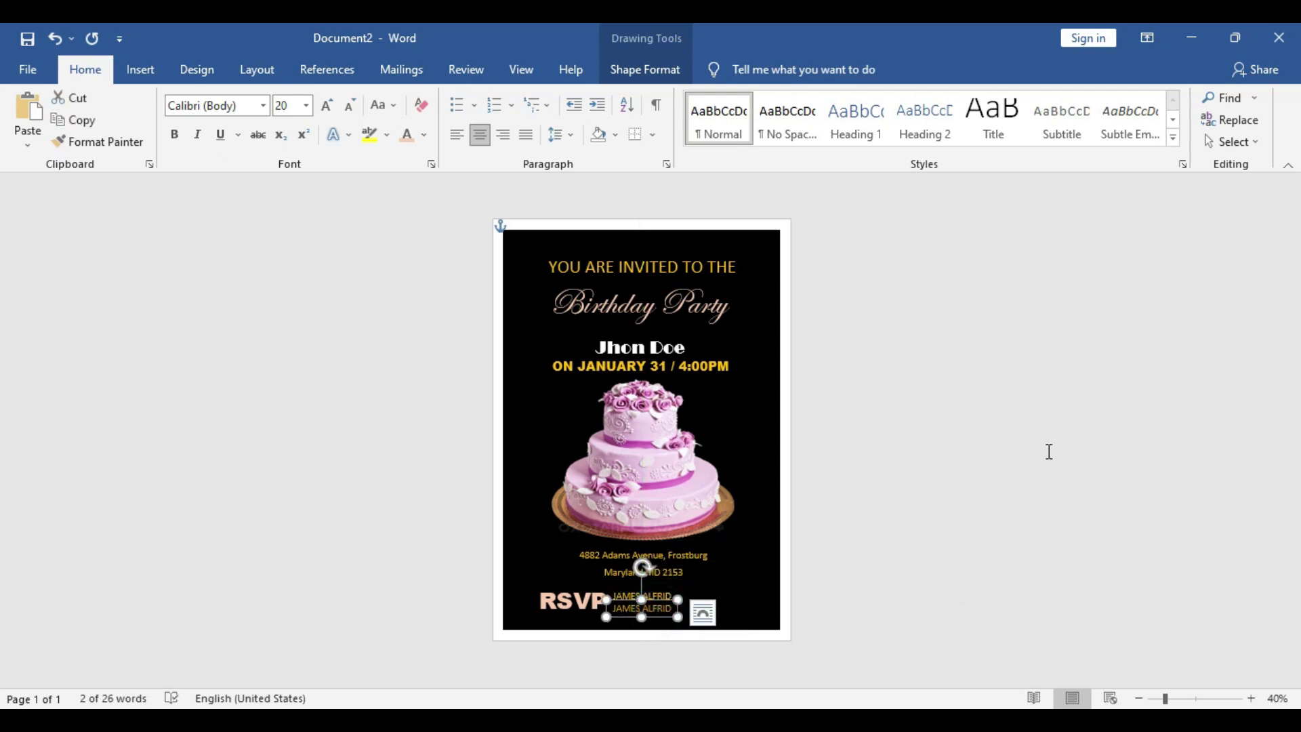
type("123-")
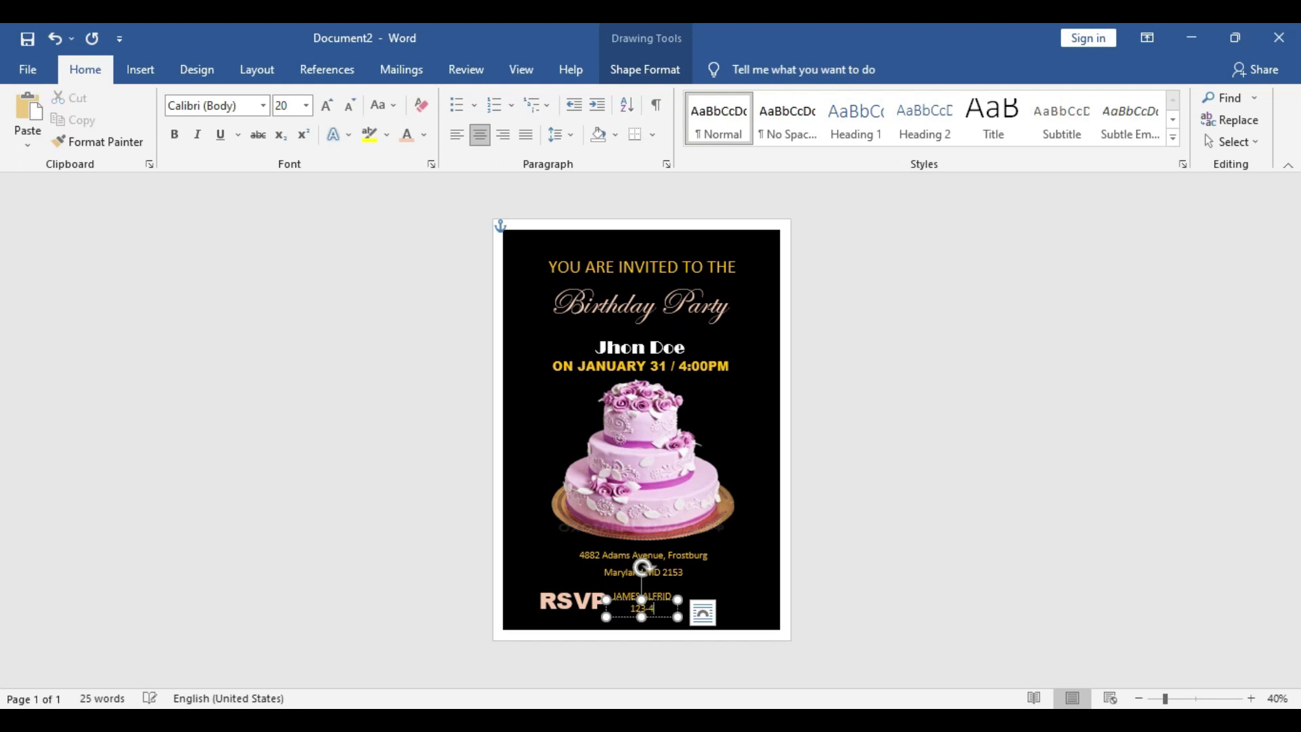
type("456-7890")
left_click(950, 489)
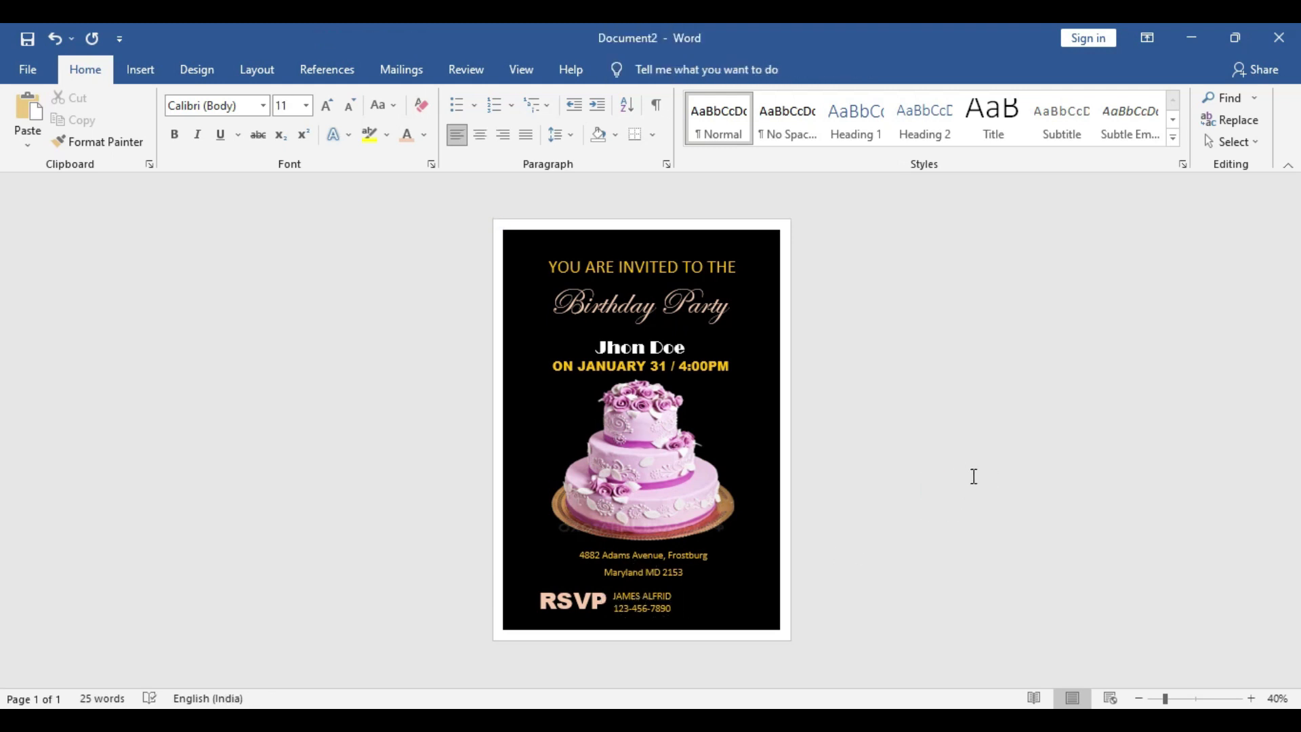
Select the contact box together with RSVP and centre the block horizontally
left_click(648, 594)
left_click(654, 596)
left_click_drag(655, 594, 695, 588)
left_click(958, 537)
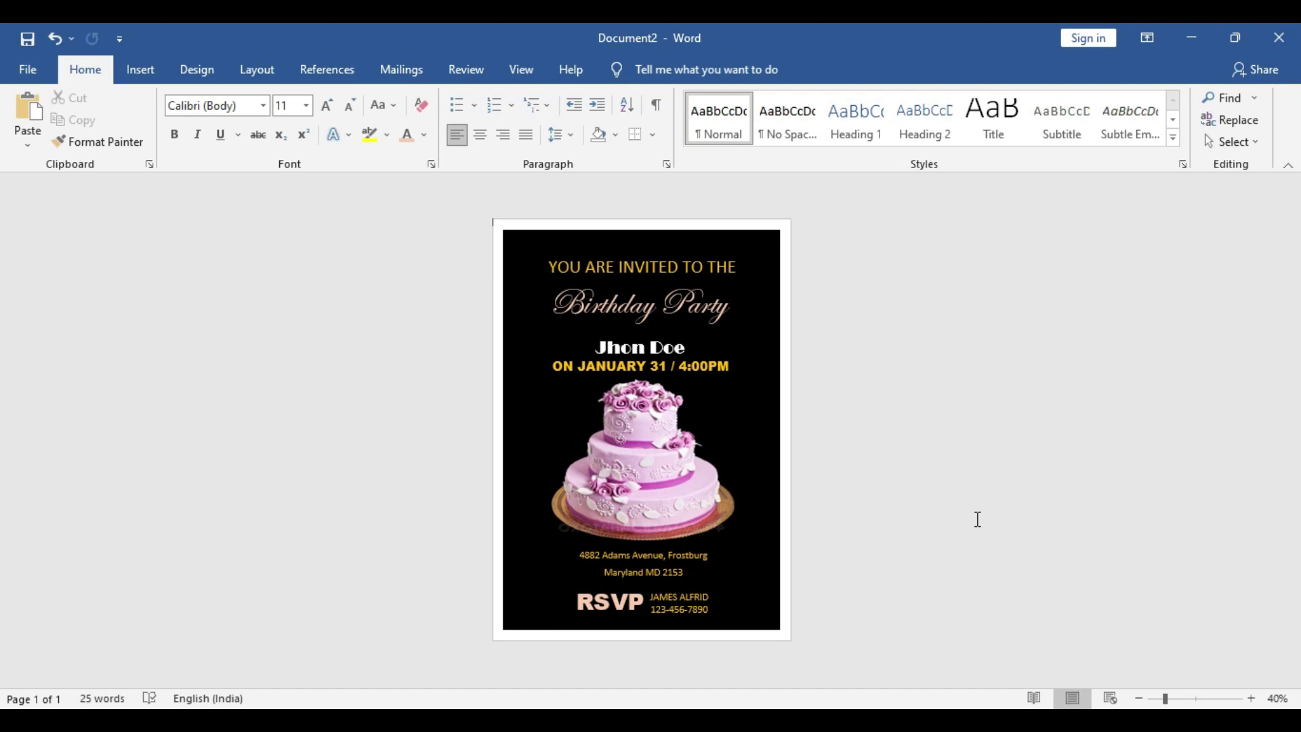
Switch the background shape to a gradient fill with its middle stop at 53%
left_click(762, 429)
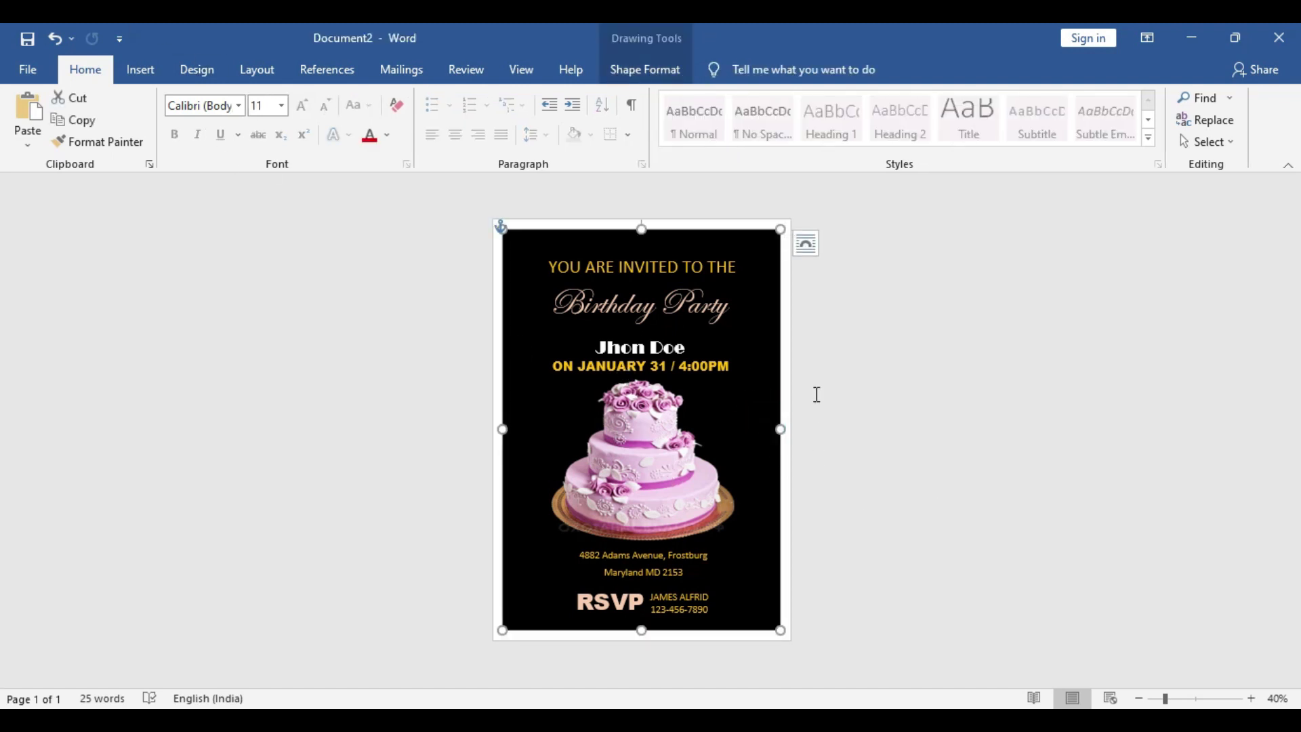
double_click(760, 349)
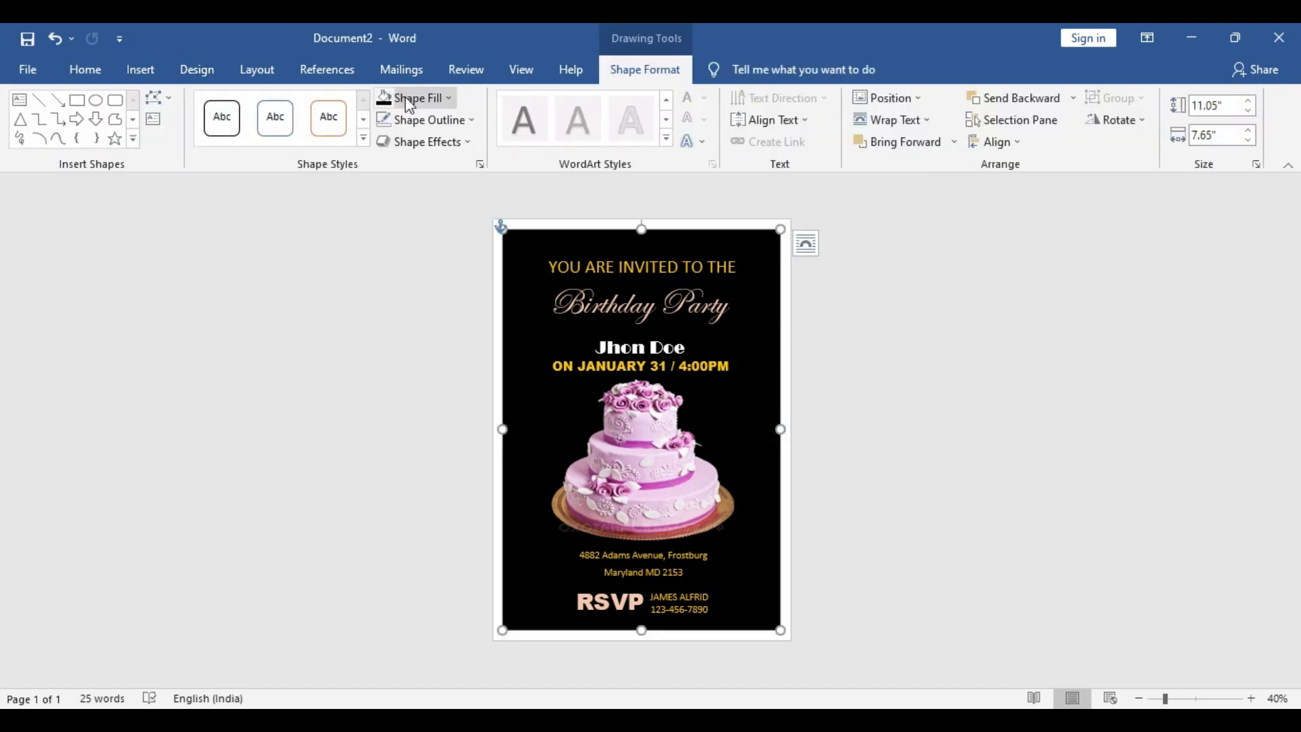
left_click(448, 100)
mouse_move(497, 337)
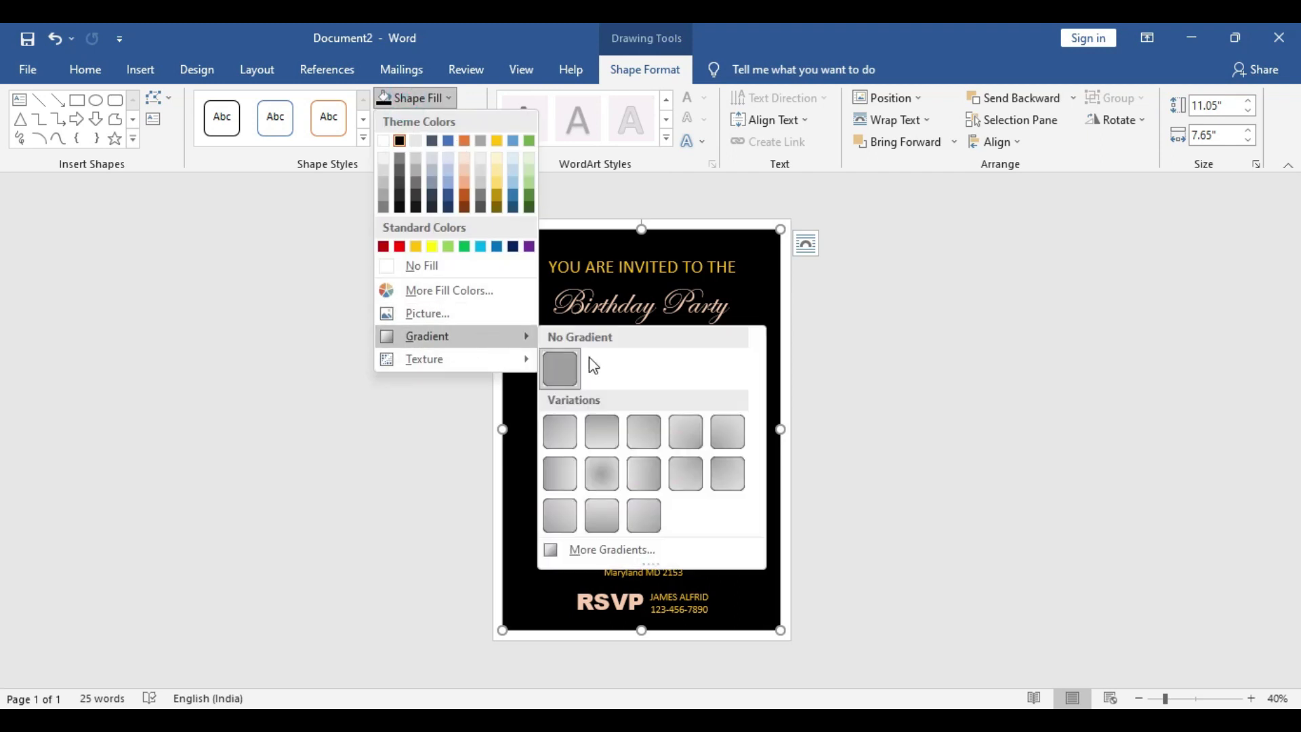
left_click(622, 554)
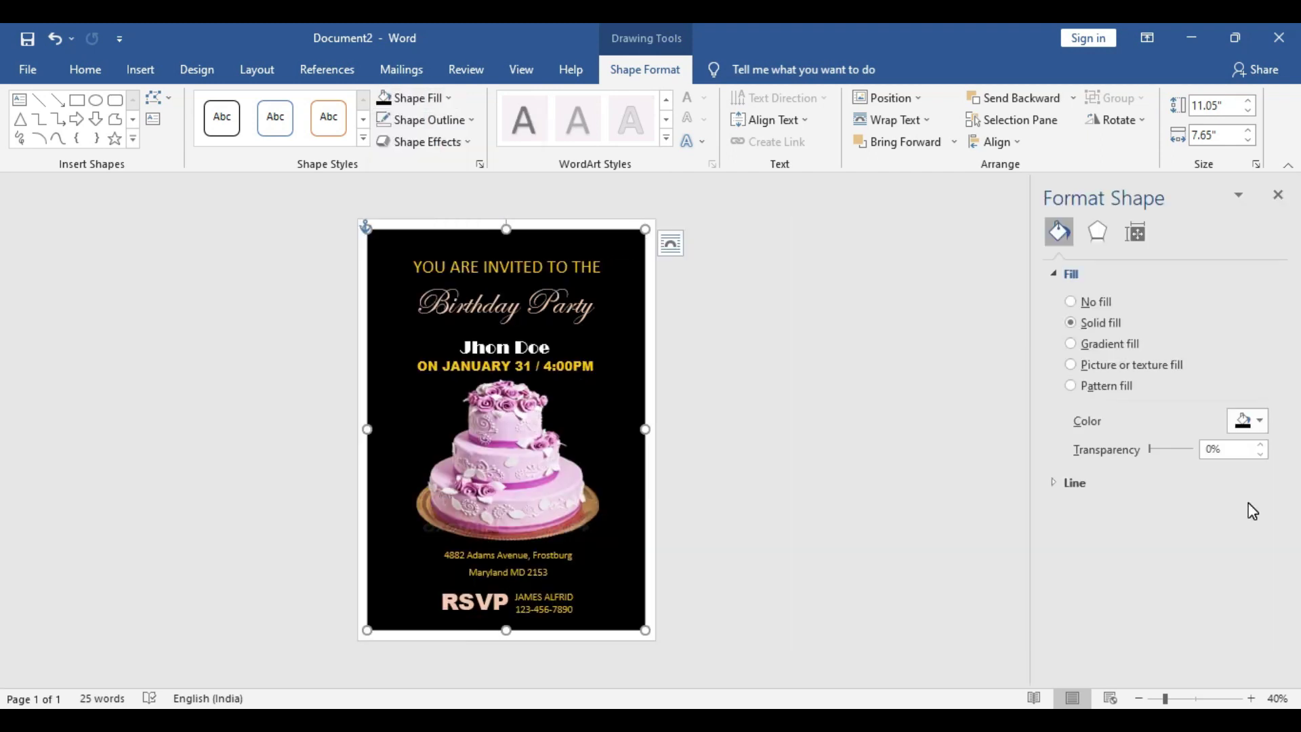
left_click(1100, 343)
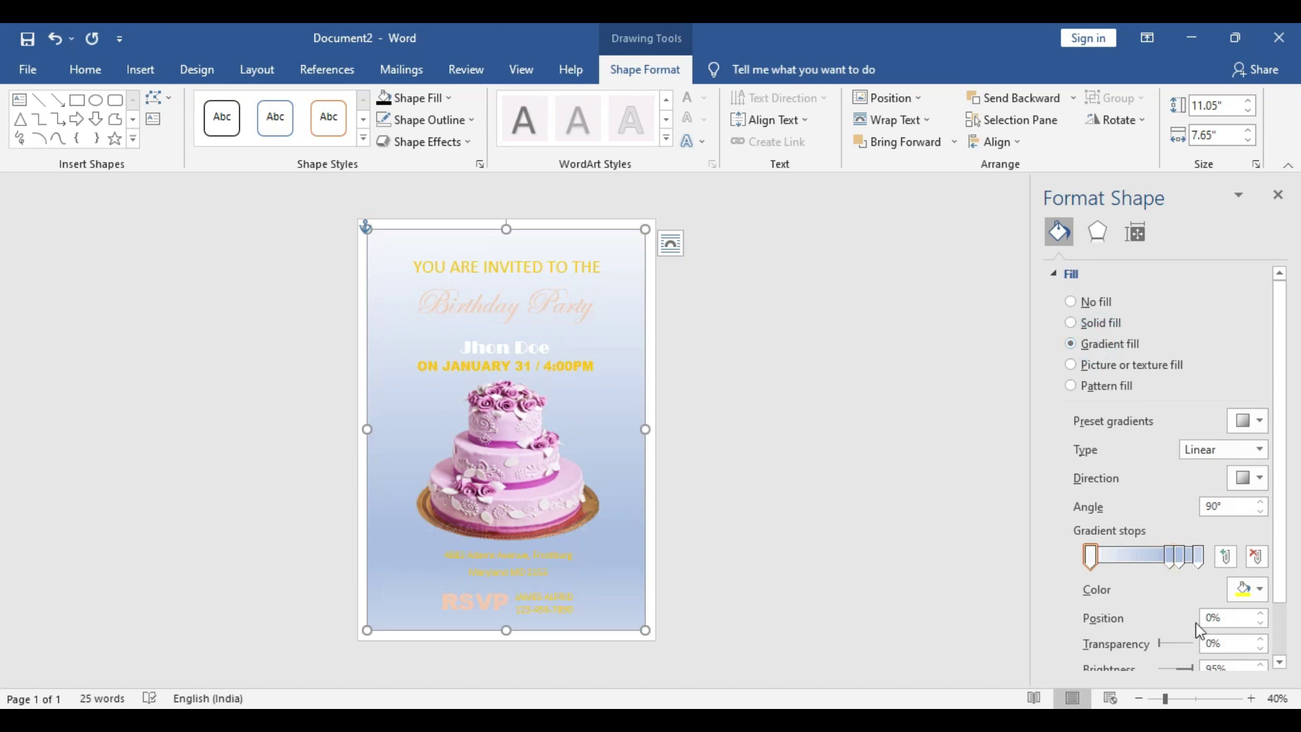
left_click(1173, 566)
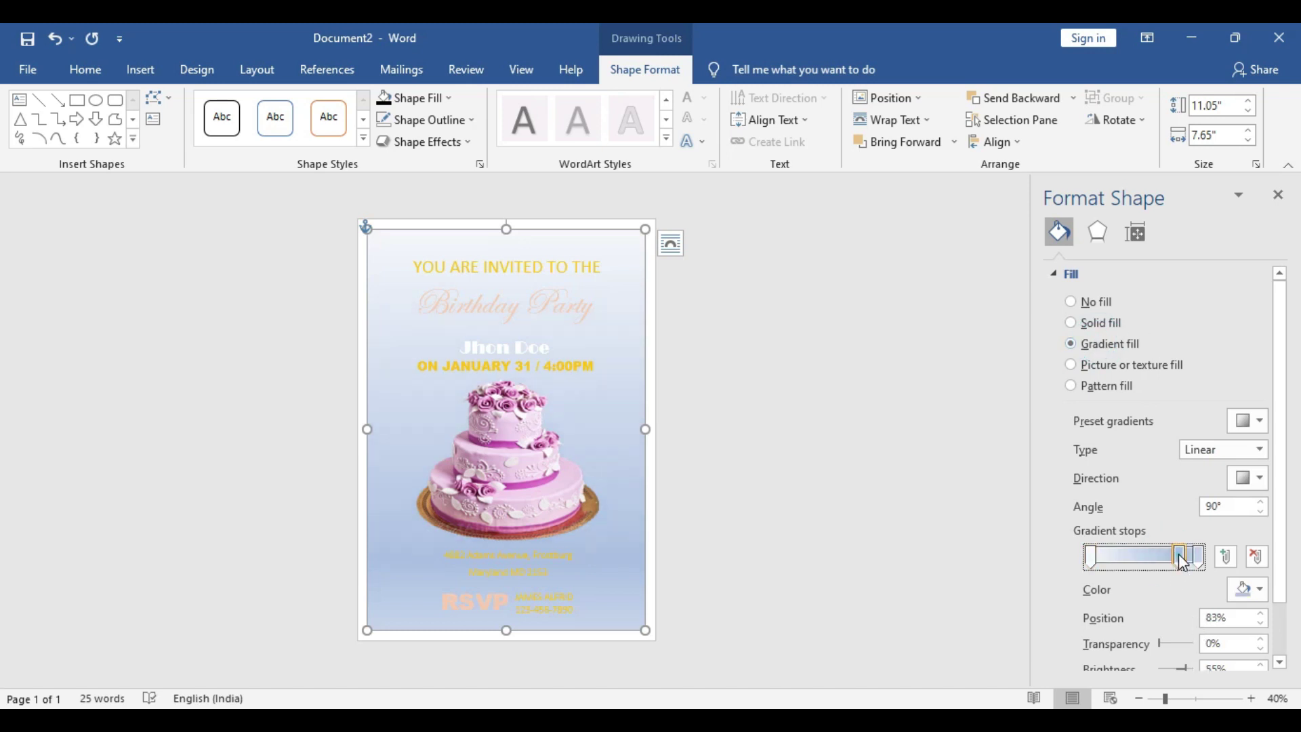
left_click_drag(1179, 560, 1150, 569)
Colour the gradient stops black at the top and middle, dark grey at the bottom
left_click(1091, 557)
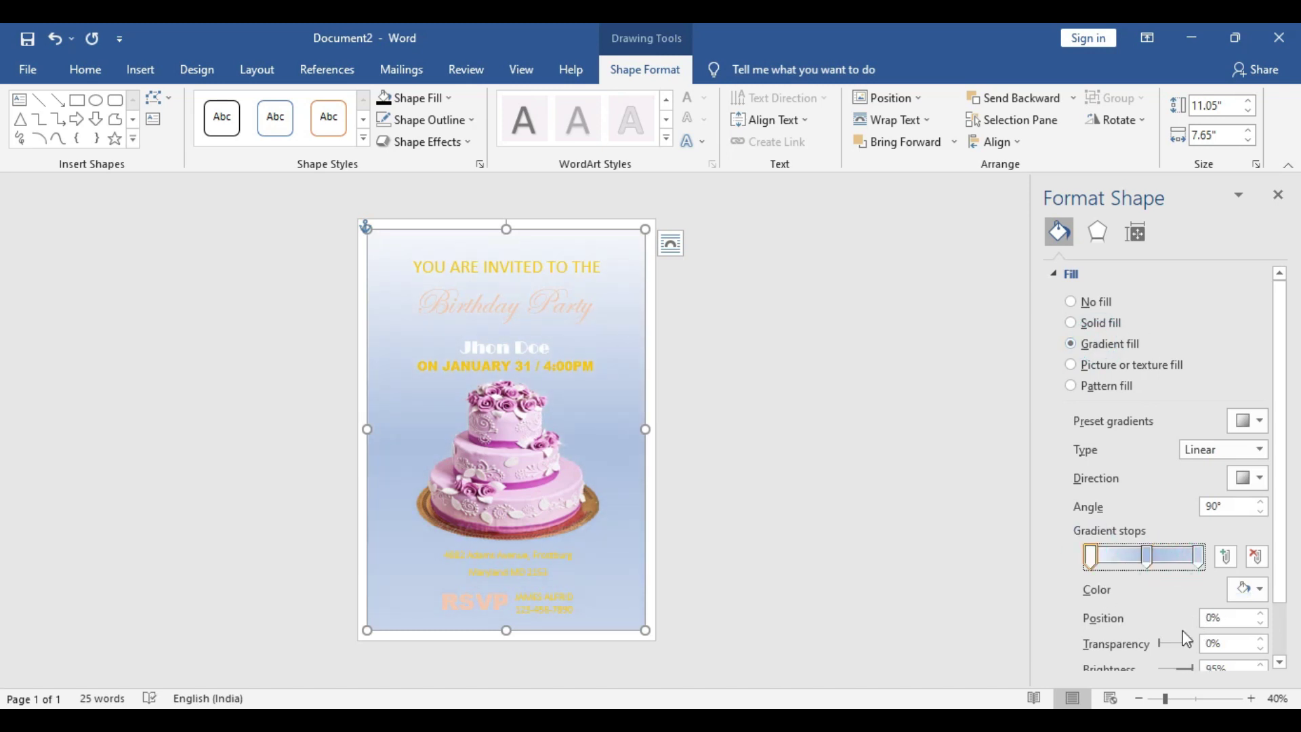
left_click(1265, 593)
left_click(1157, 445)
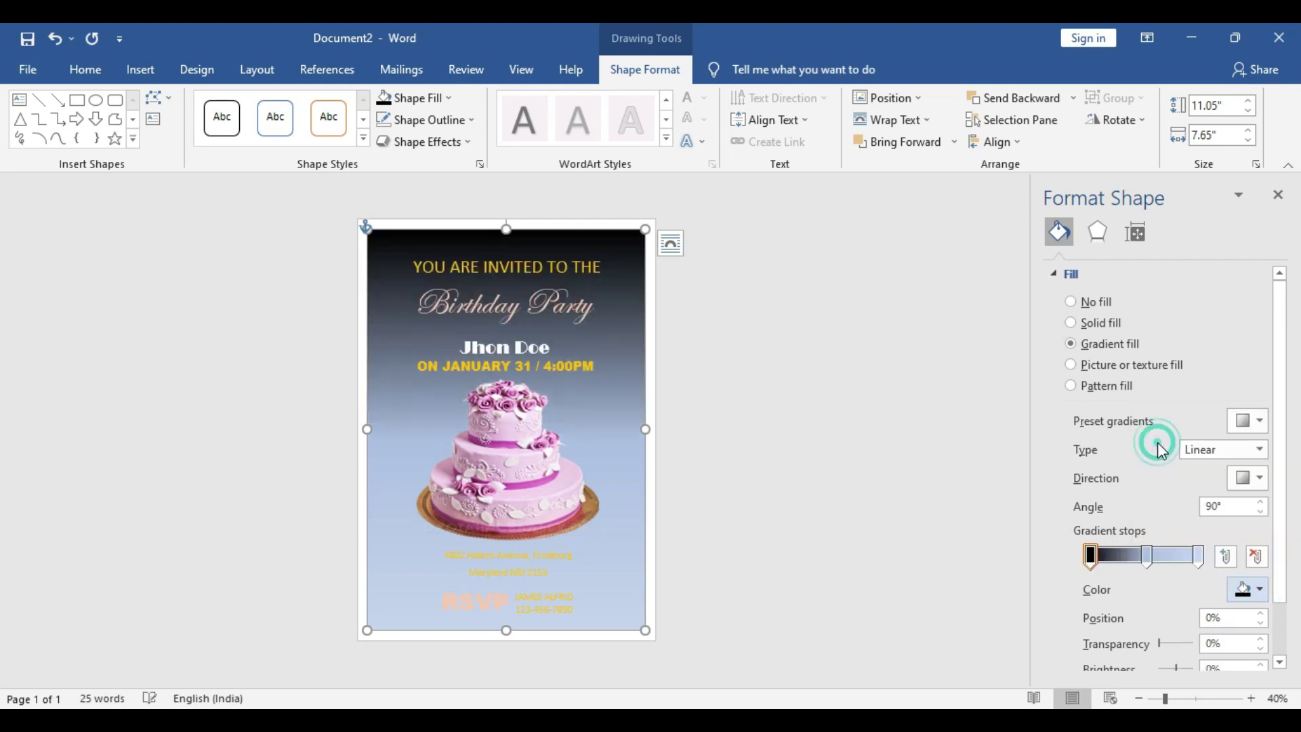
left_click(1199, 557)
left_click(1247, 589)
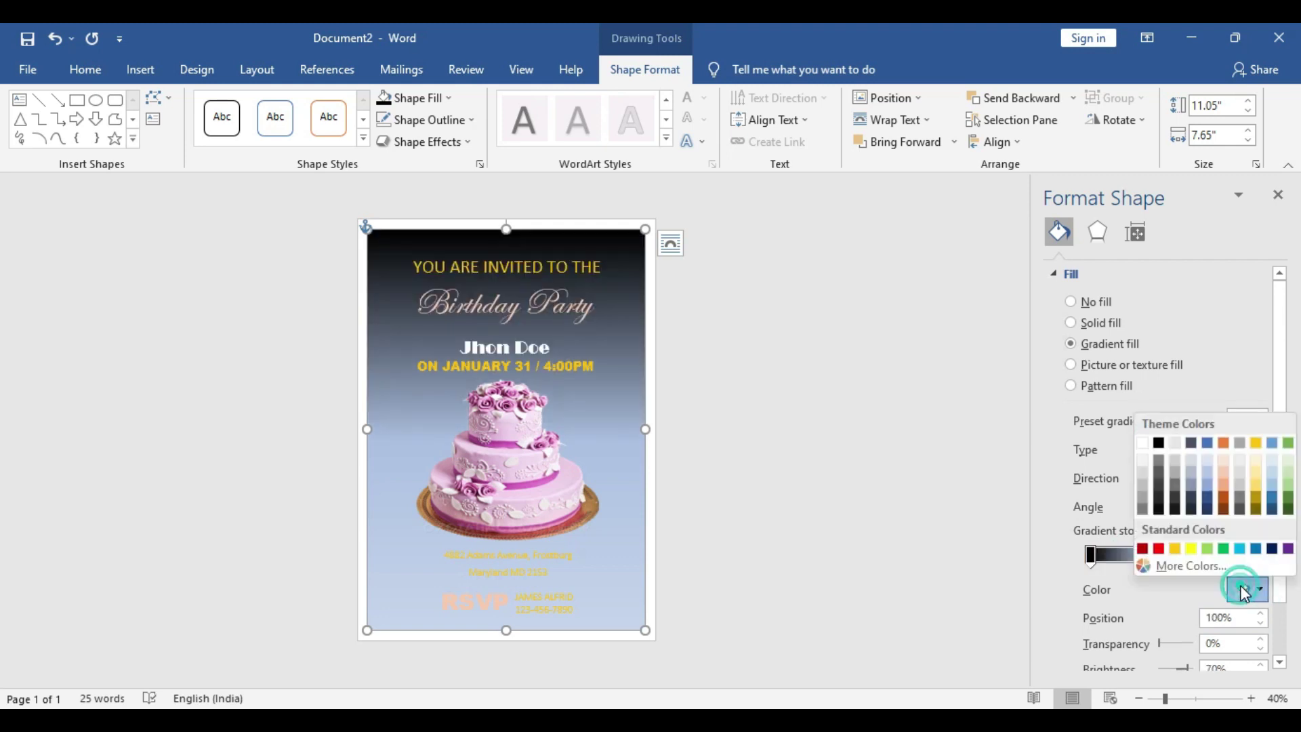
left_click(1175, 505)
left_click(1148, 557)
left_click(1252, 589)
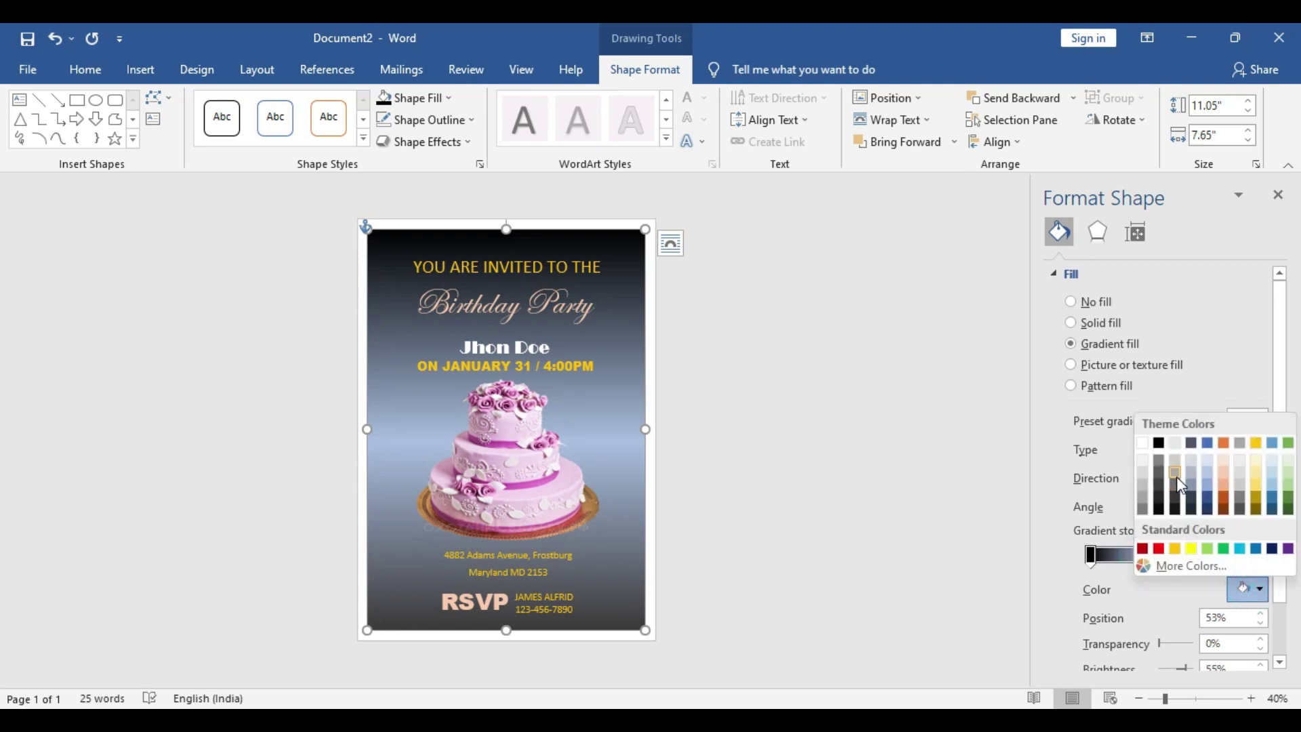
left_click(1176, 476)
left_click(1250, 590)
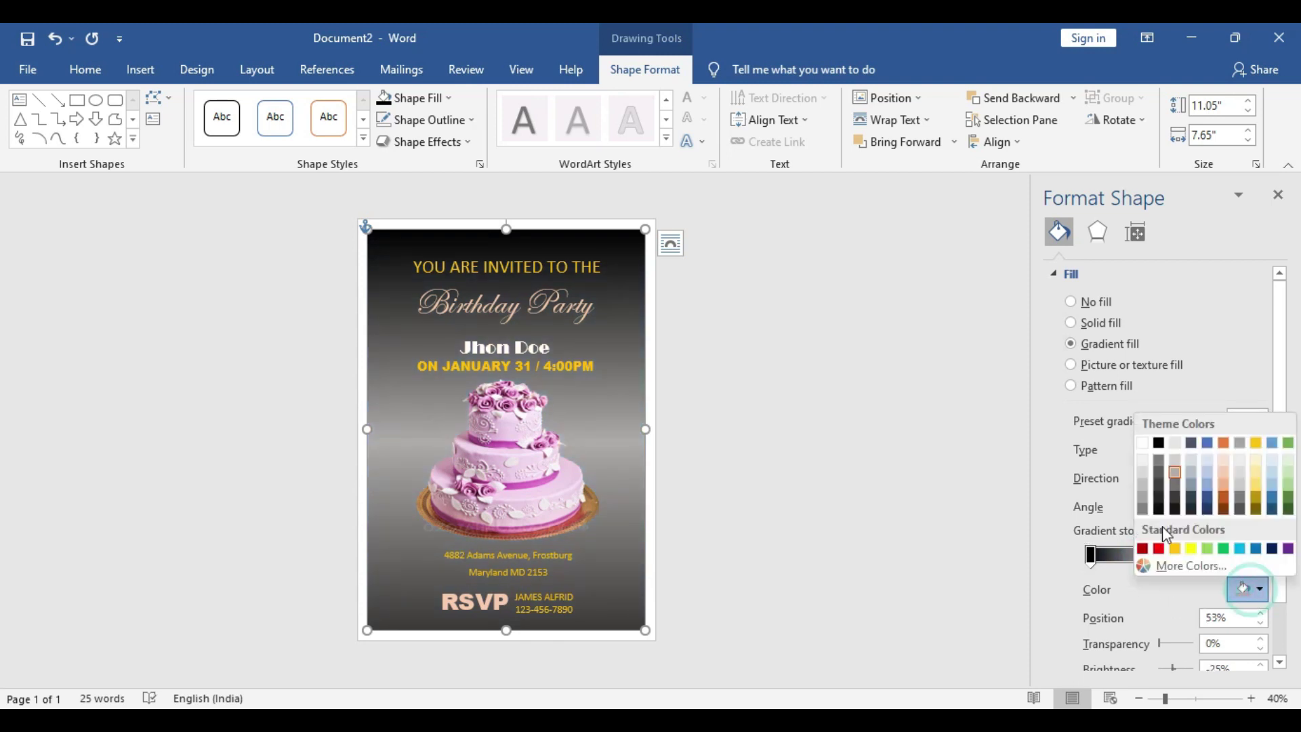
left_click(1159, 510)
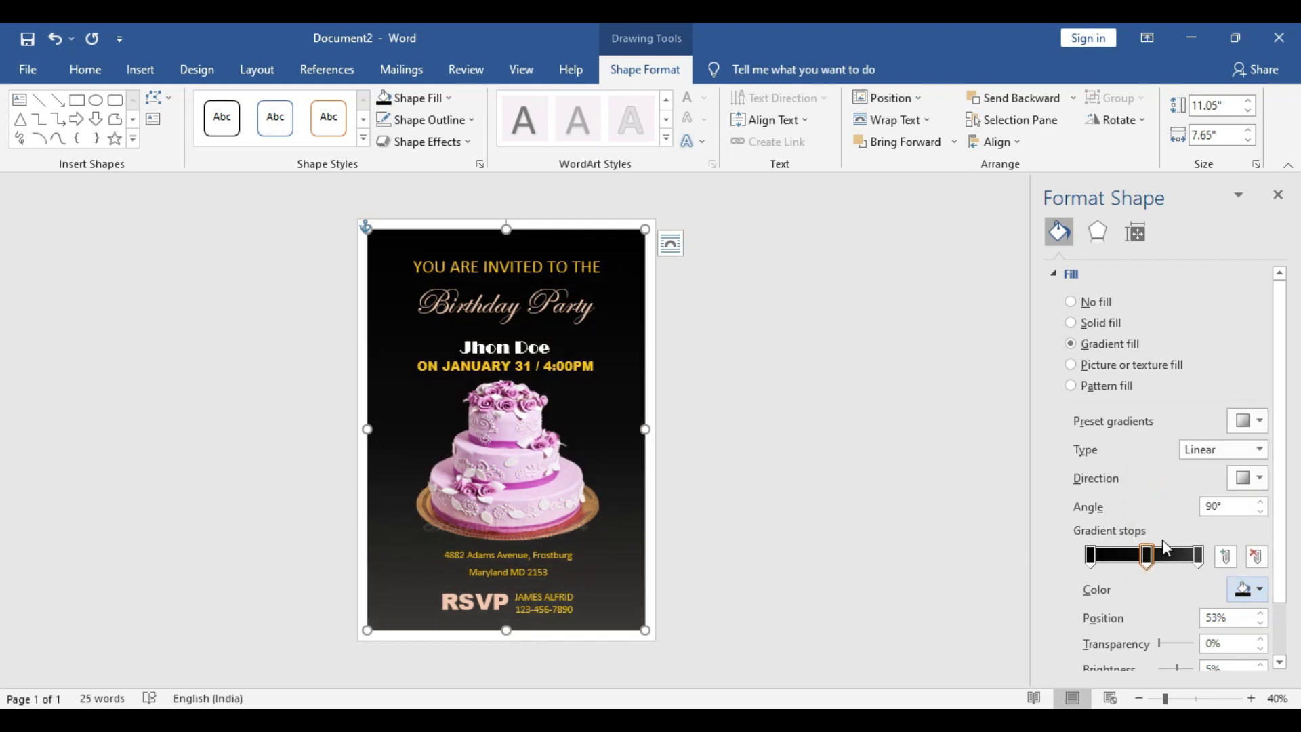
left_click_drag(1189, 557, 1156, 564)
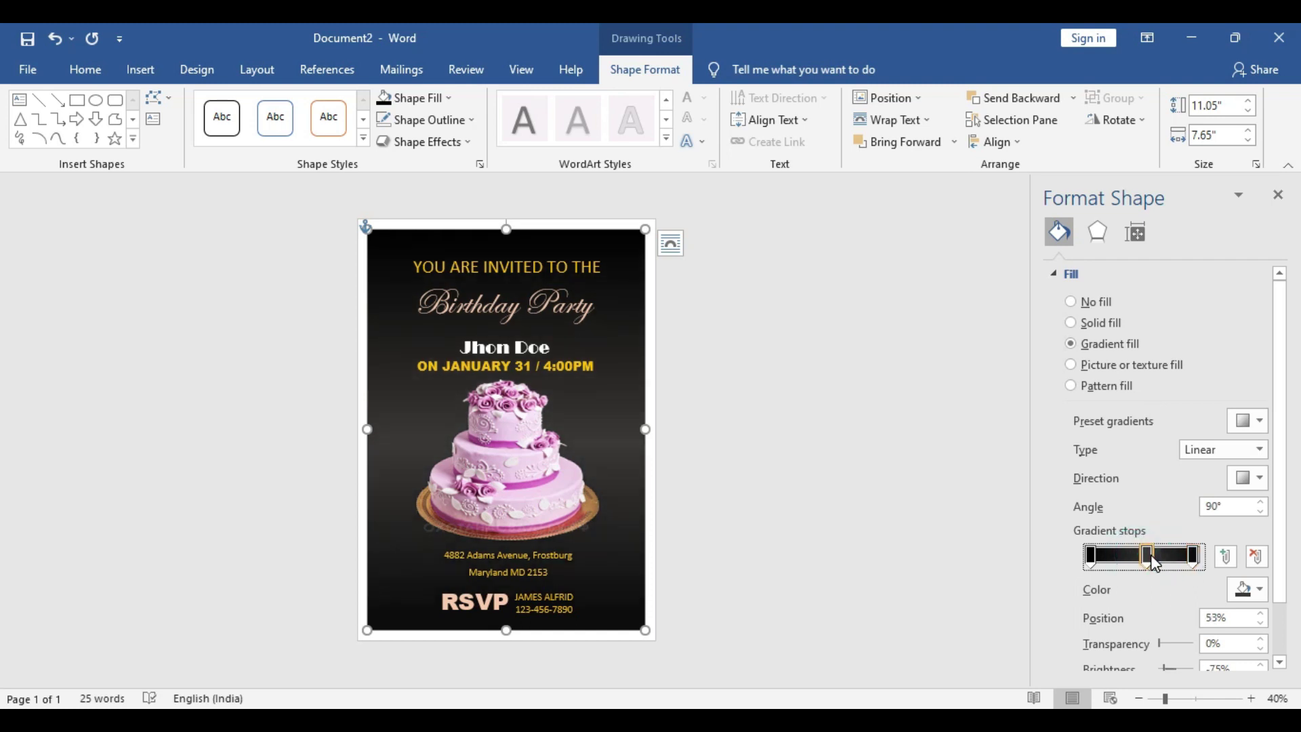
left_click(895, 441)
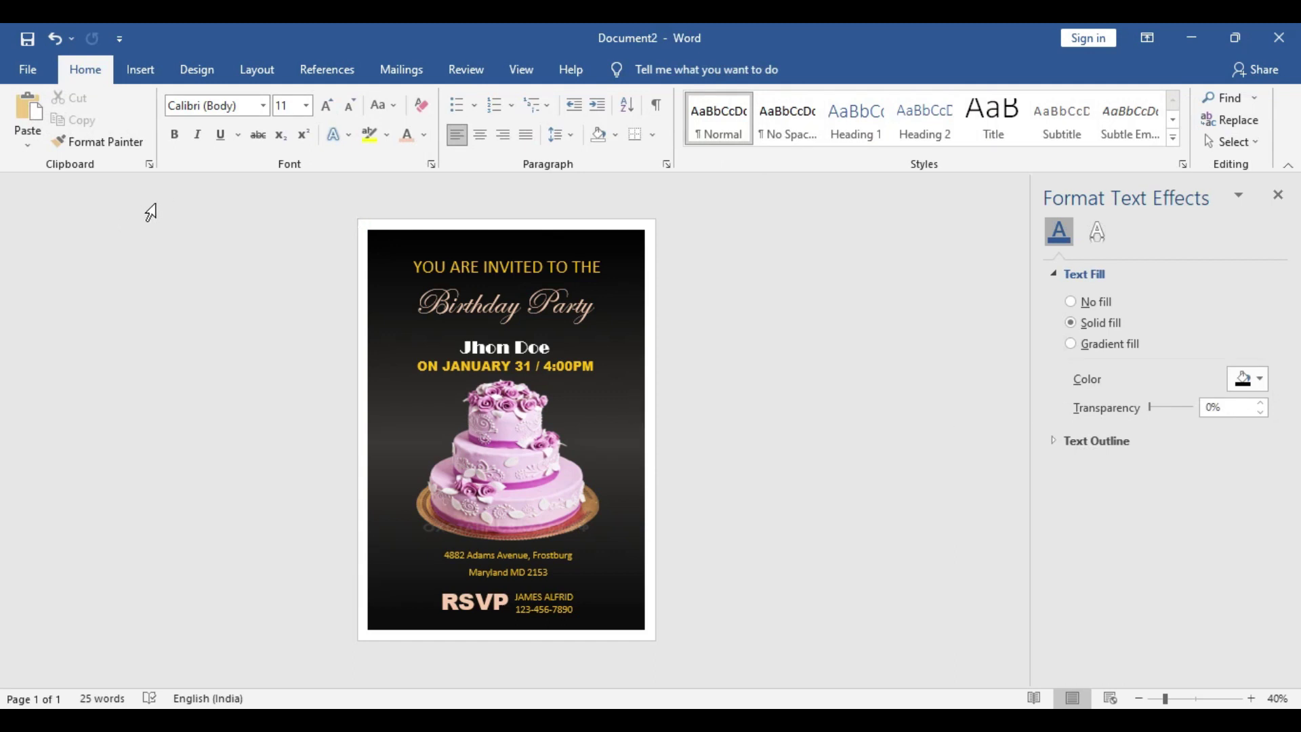
Draw a rectangle covering the whole page and send it to the back
left_click(143, 69)
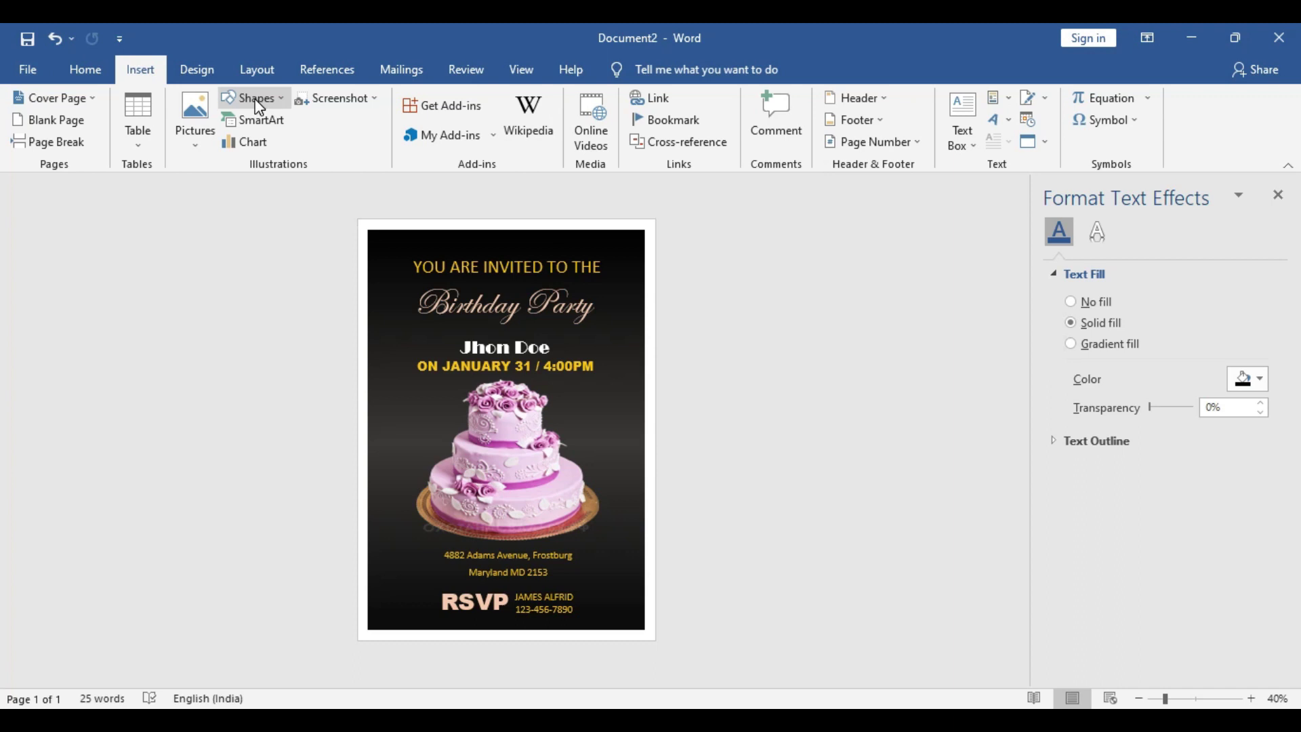
left_click(256, 99)
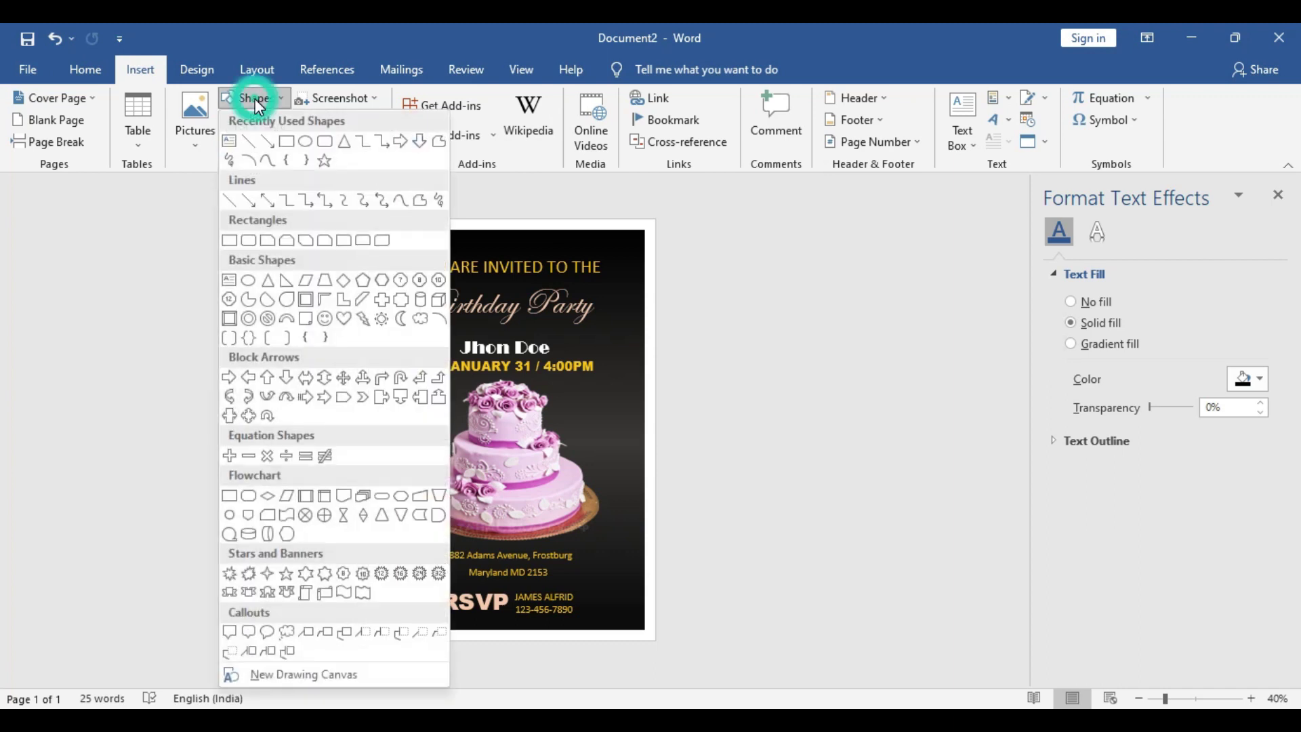
left_click(287, 142)
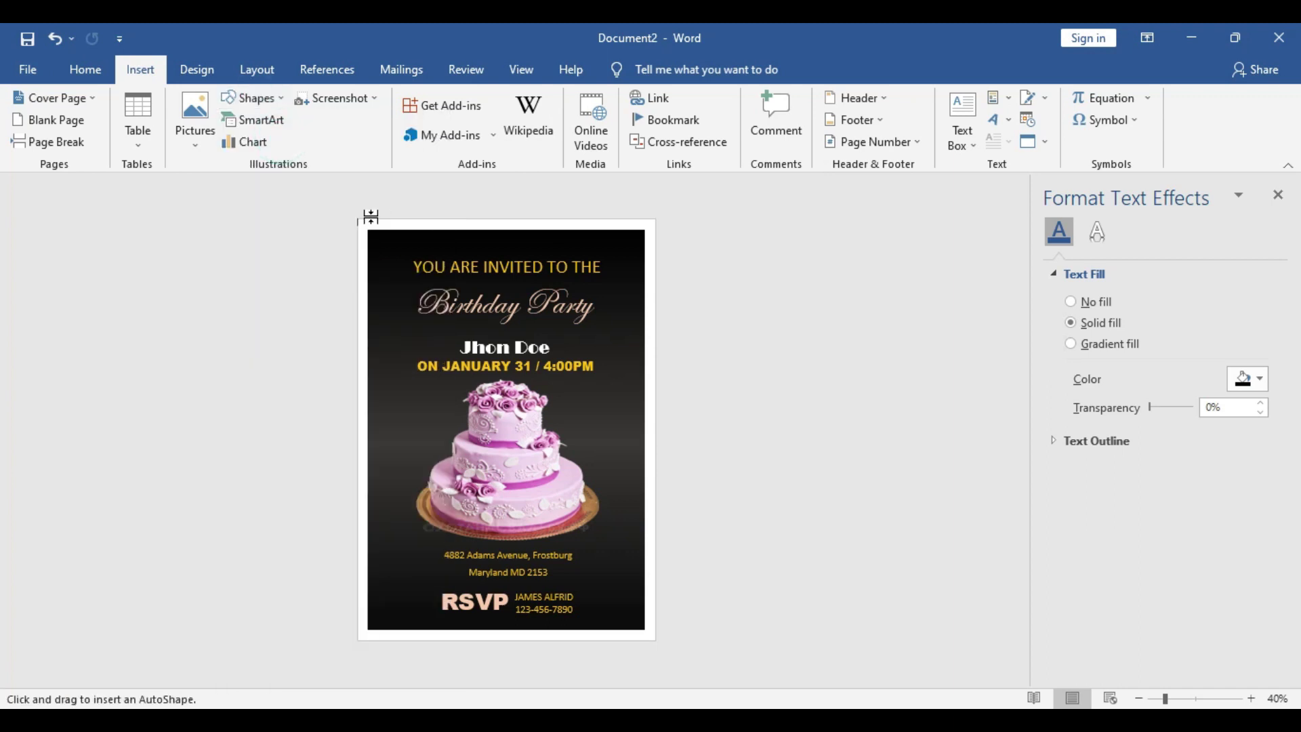
left_click_drag(370, 224, 688, 680)
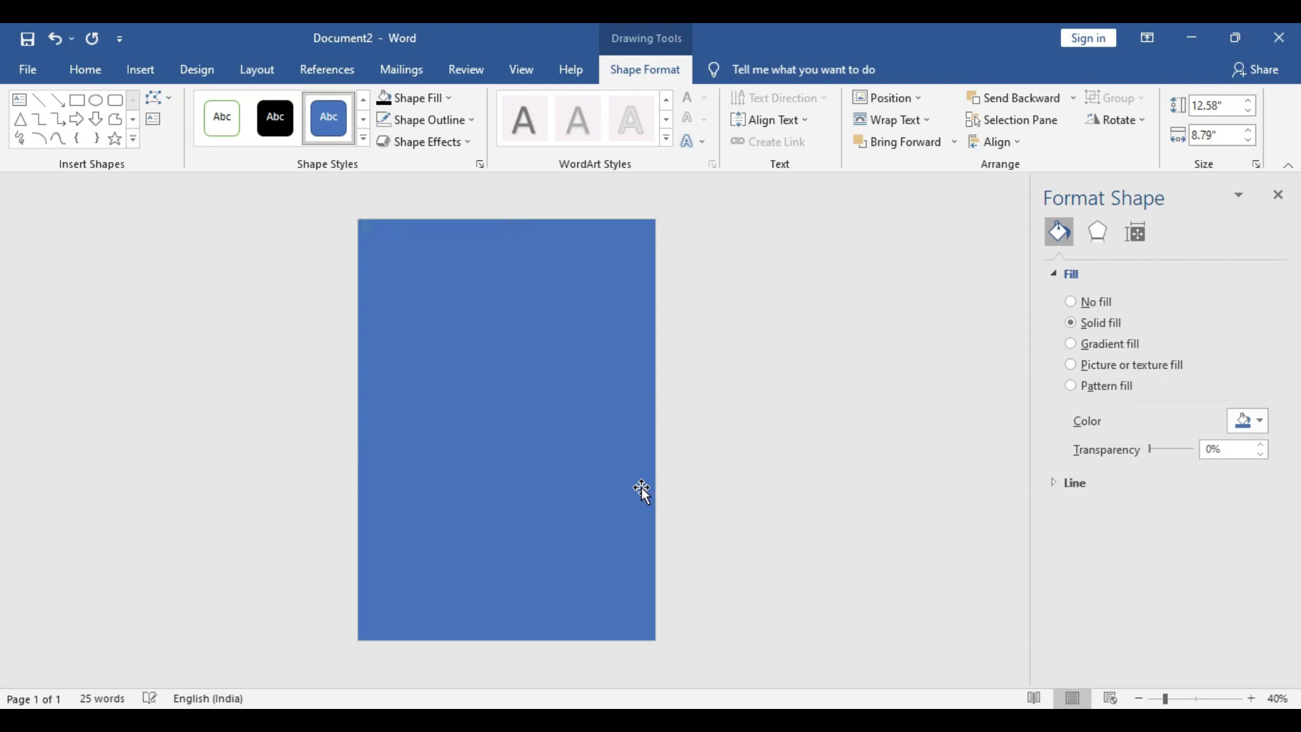
right_click(498, 322)
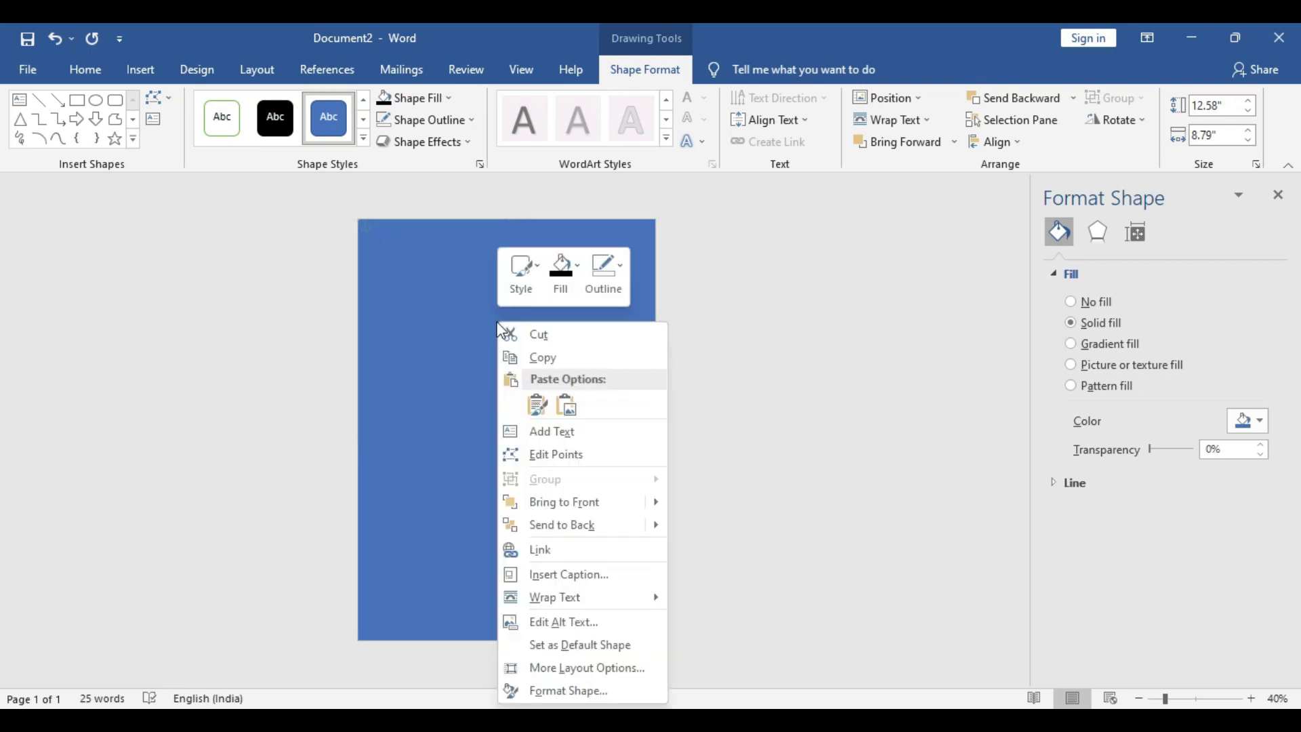
left_click(586, 523)
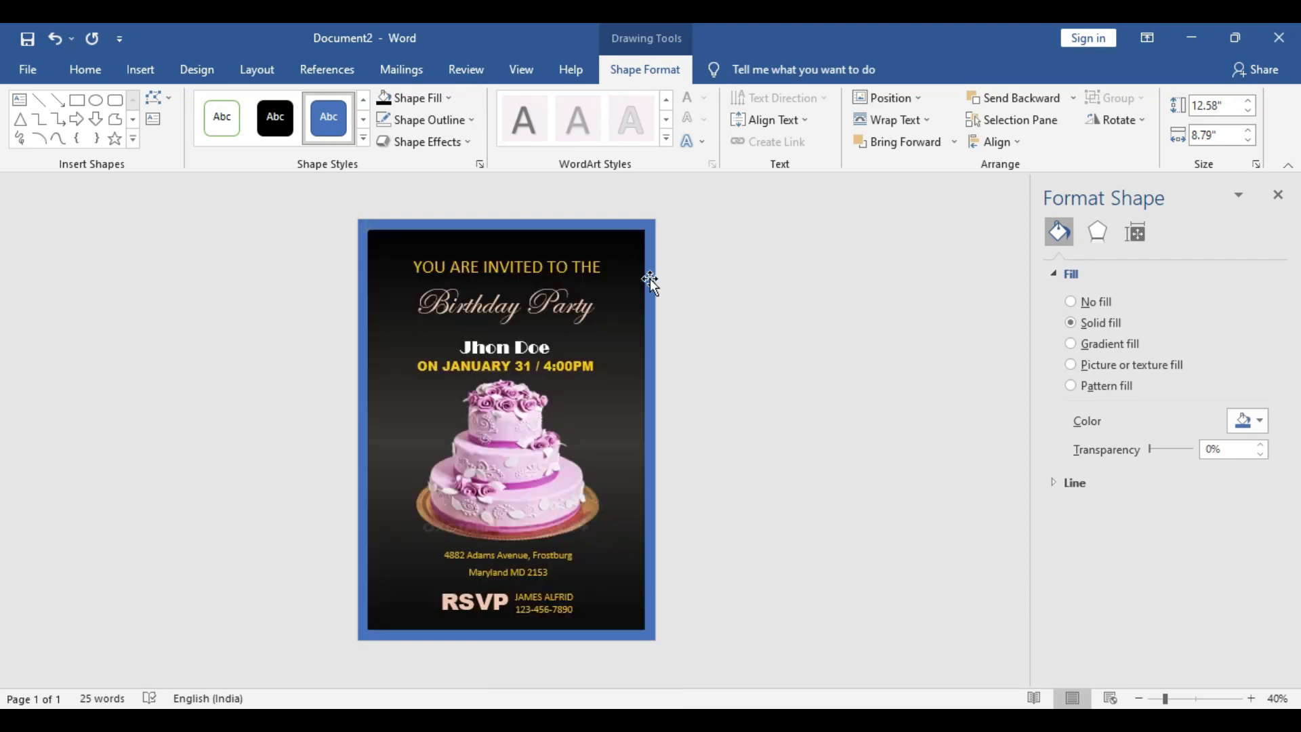
Fill the frame with a gradient: dark gold first stop, light gold stop at 23%
left_click(1108, 344)
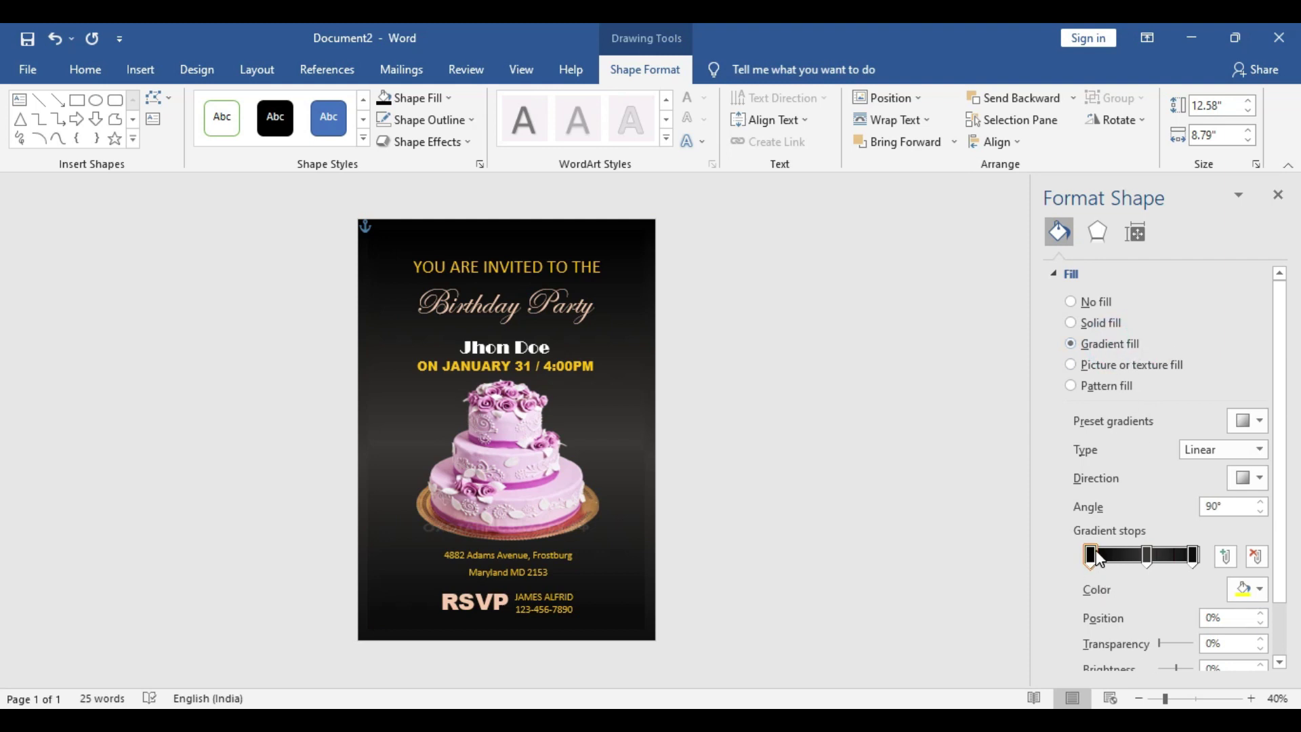
left_click(1246, 588)
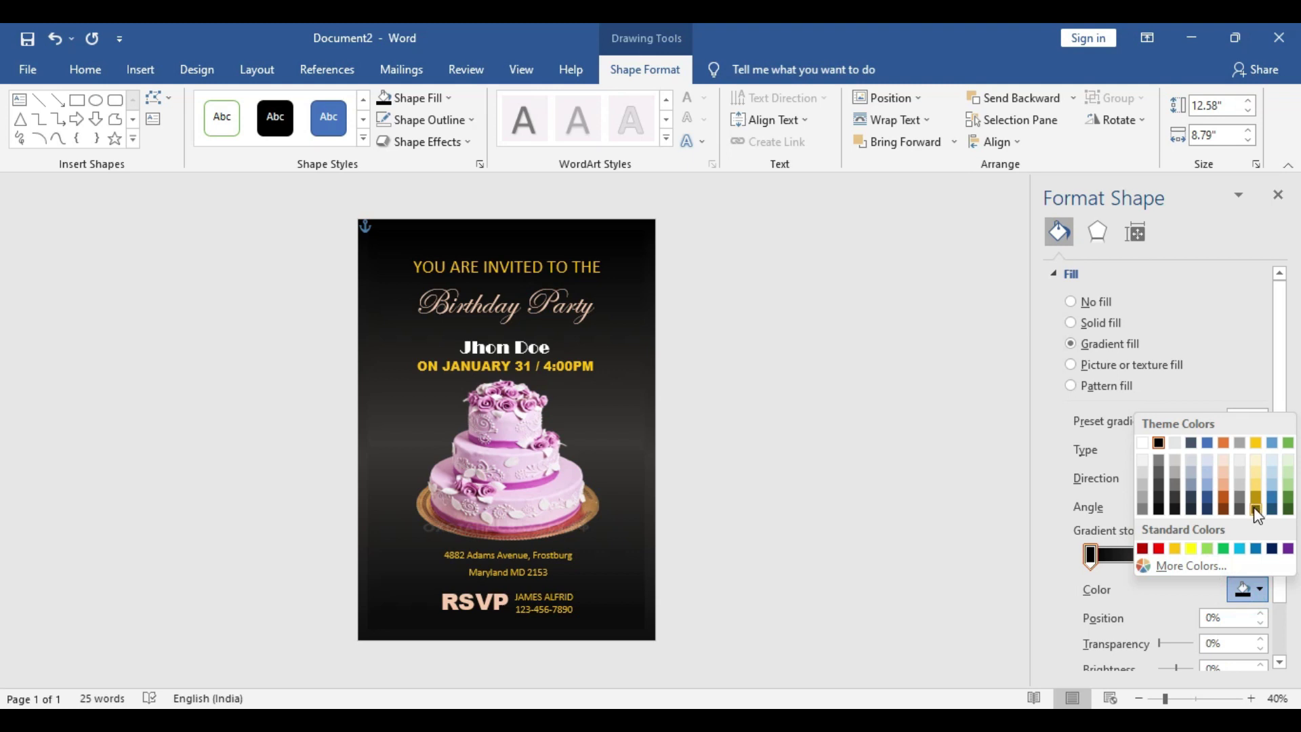
left_click(1253, 506)
left_click(1112, 557)
left_click_drag(1115, 567, 1119, 566)
left_click(1247, 588)
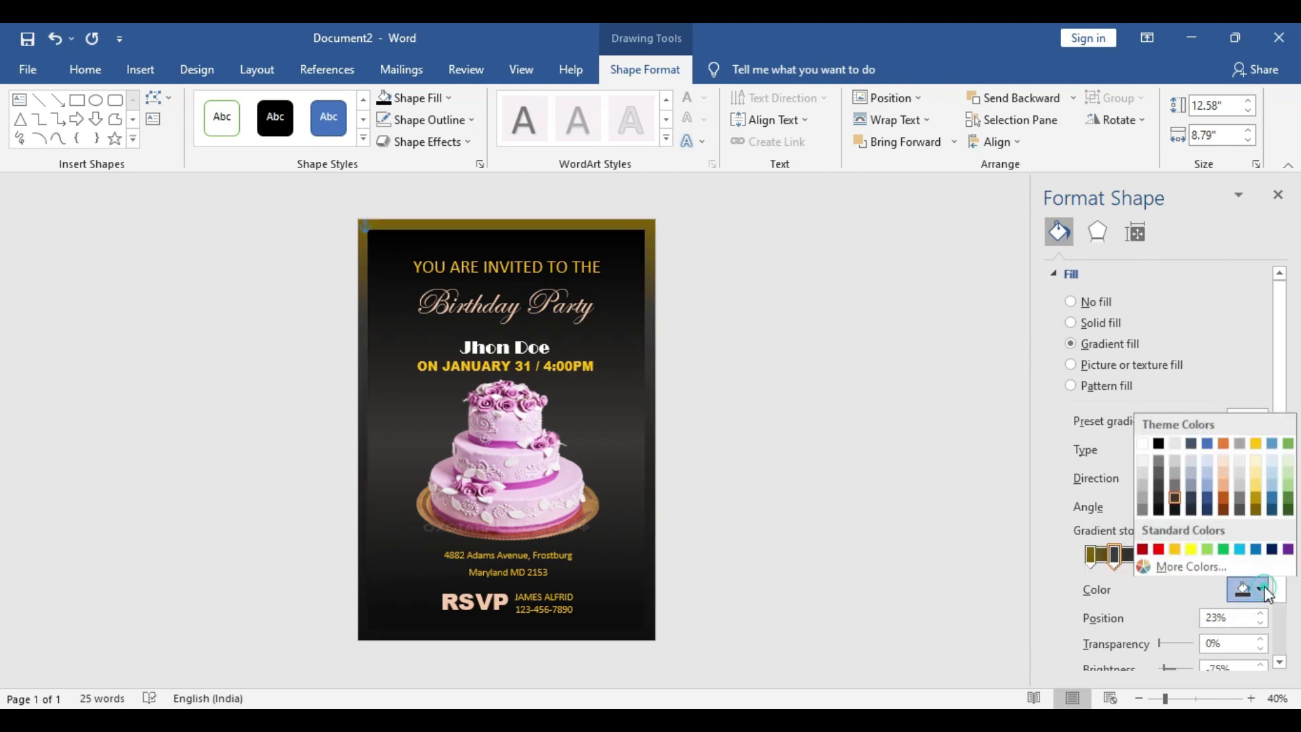
left_click(1255, 483)
Add stops at 51% and 75% in light gold and make the 95% stop dark gold
left_click(1145, 559)
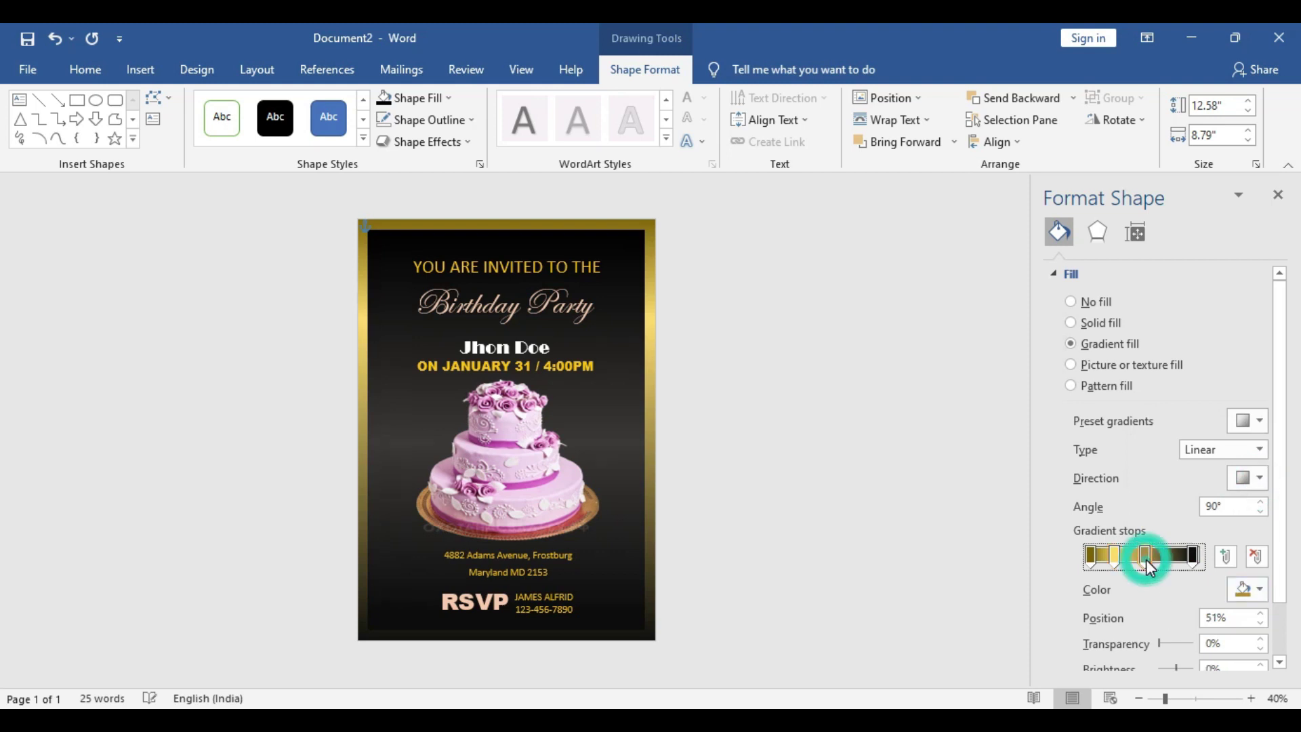
left_click(1175, 562)
left_click(1249, 587)
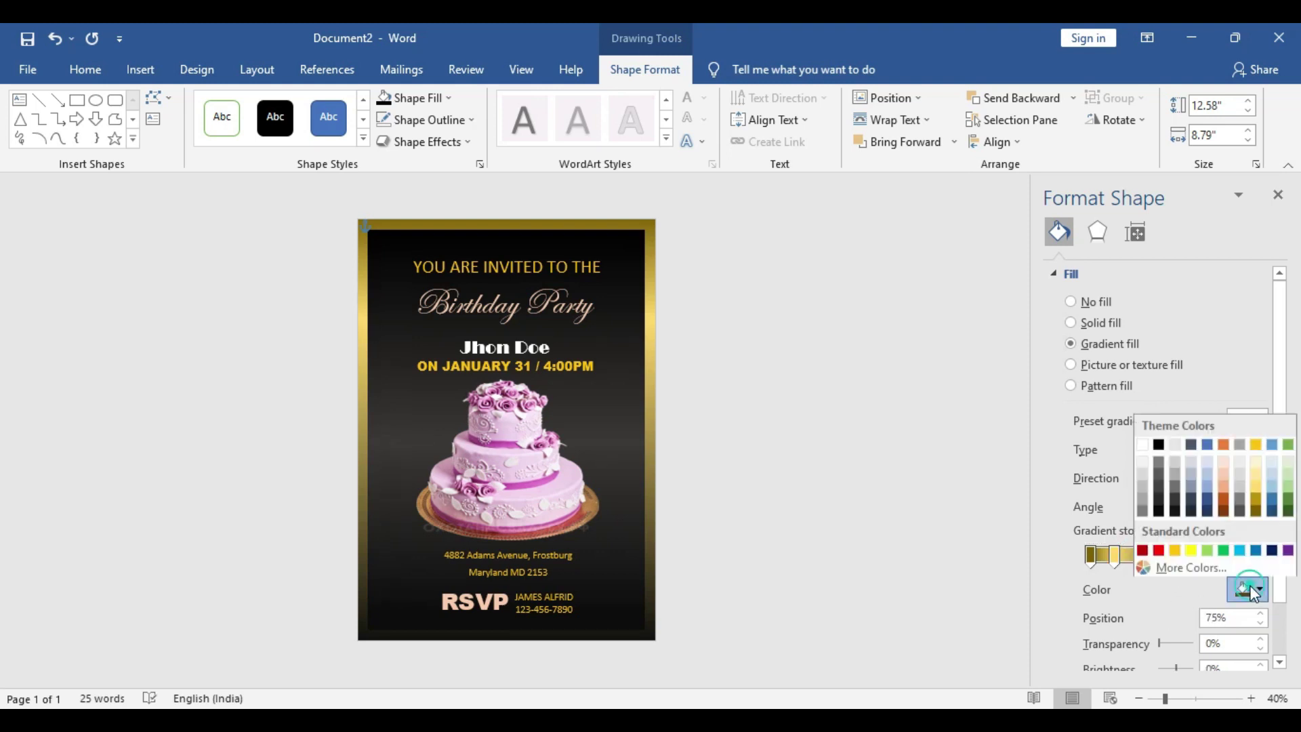
left_click(1256, 484)
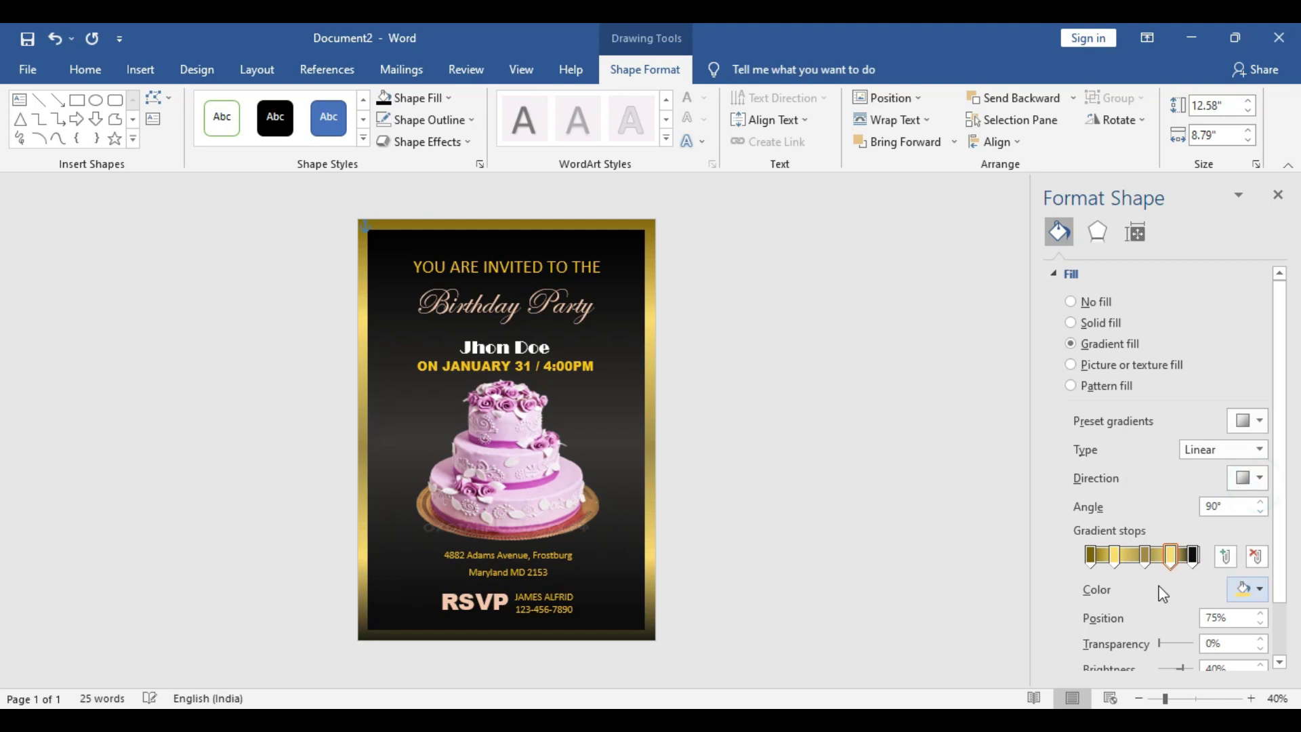
left_click(1194, 557)
left_click(1247, 588)
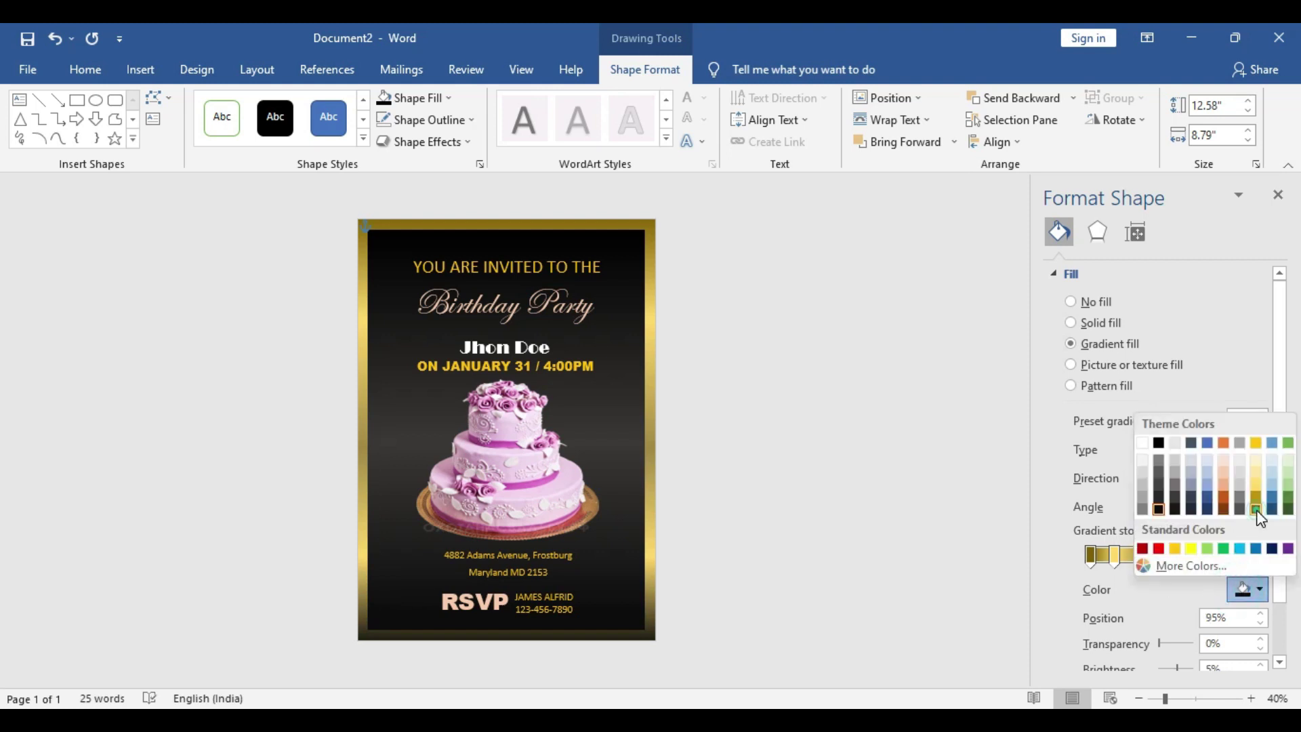
left_click(1257, 510)
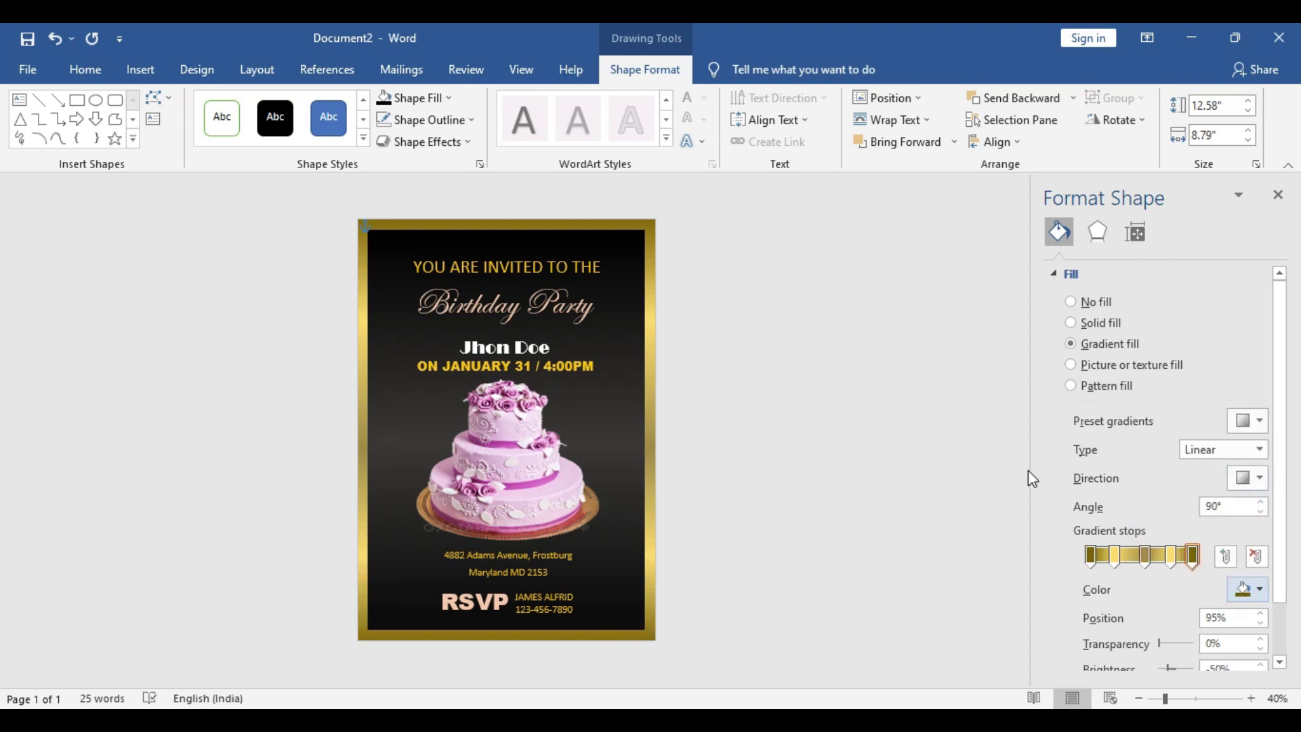
left_click(841, 392)
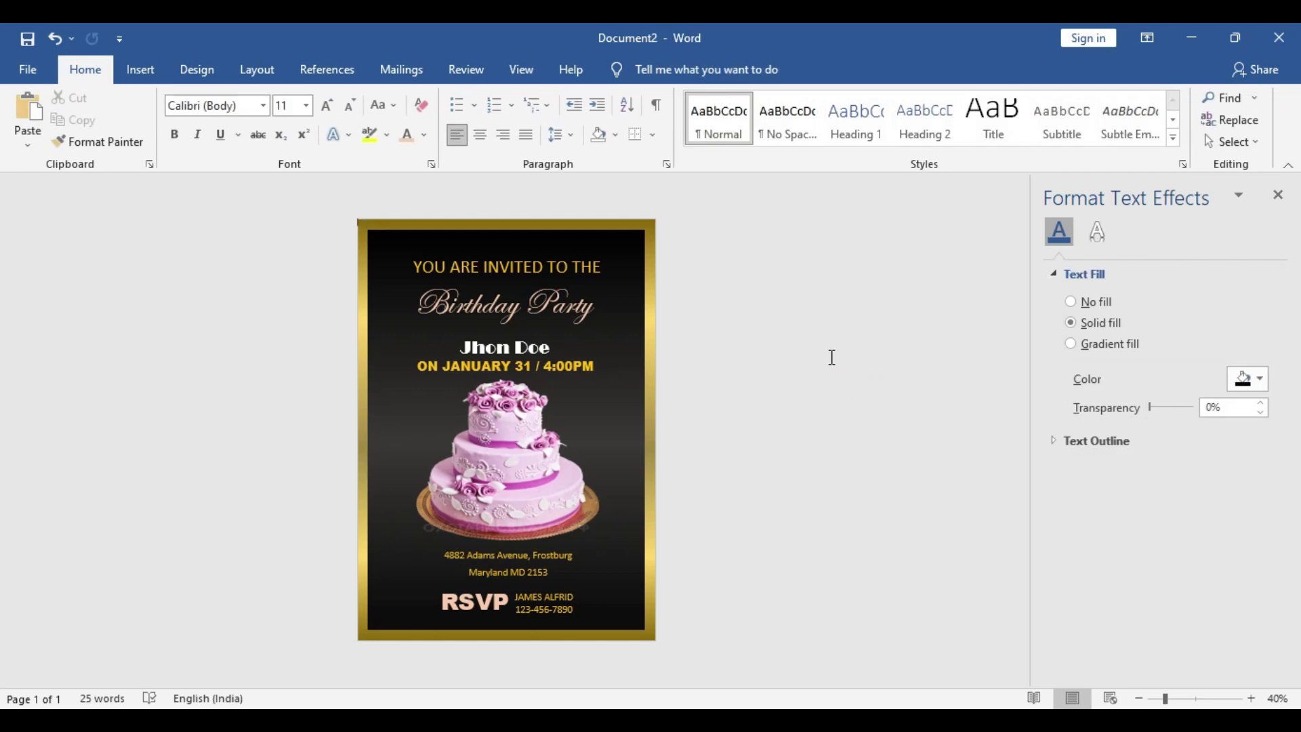
left_click(141, 71)
Draw a rectangle beside the cake, fill it with the 'baloon' picture, and widen it
left_click(251, 102)
left_click(287, 141)
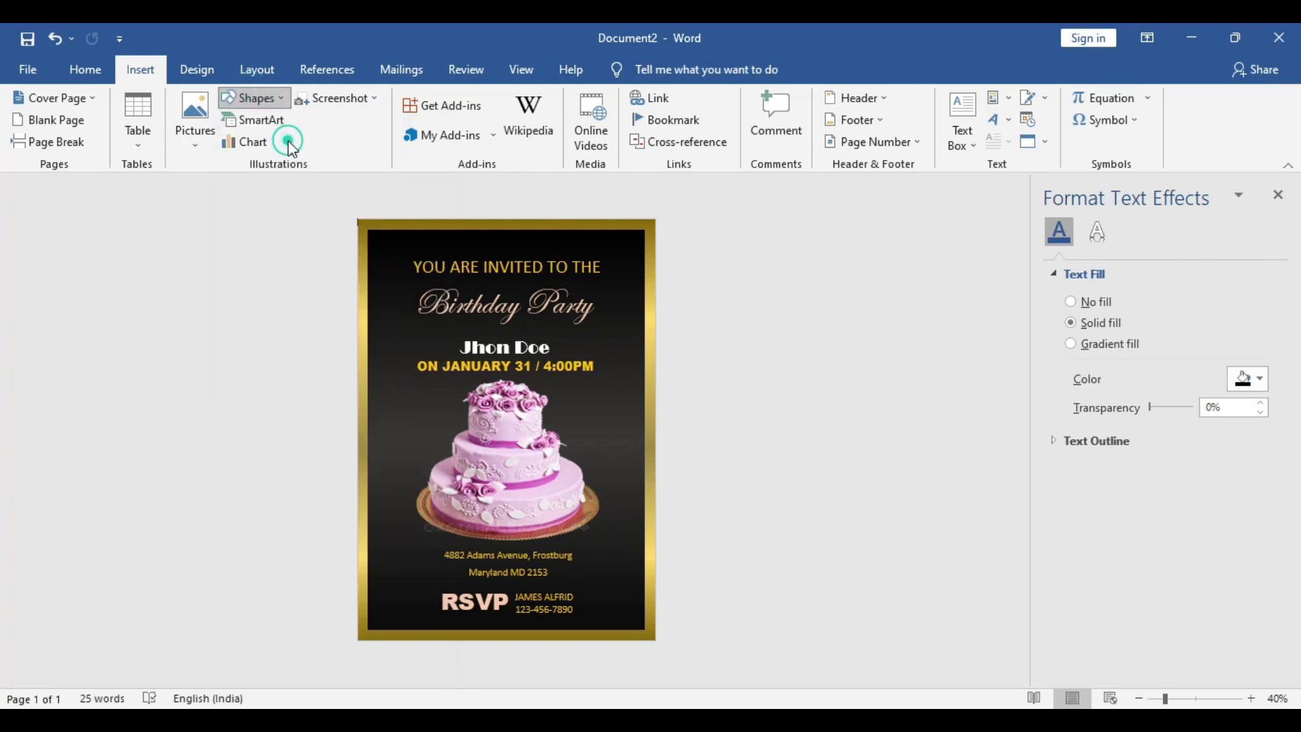
left_click_drag(580, 391, 675, 586)
left_click_drag(621, 476, 561, 479)
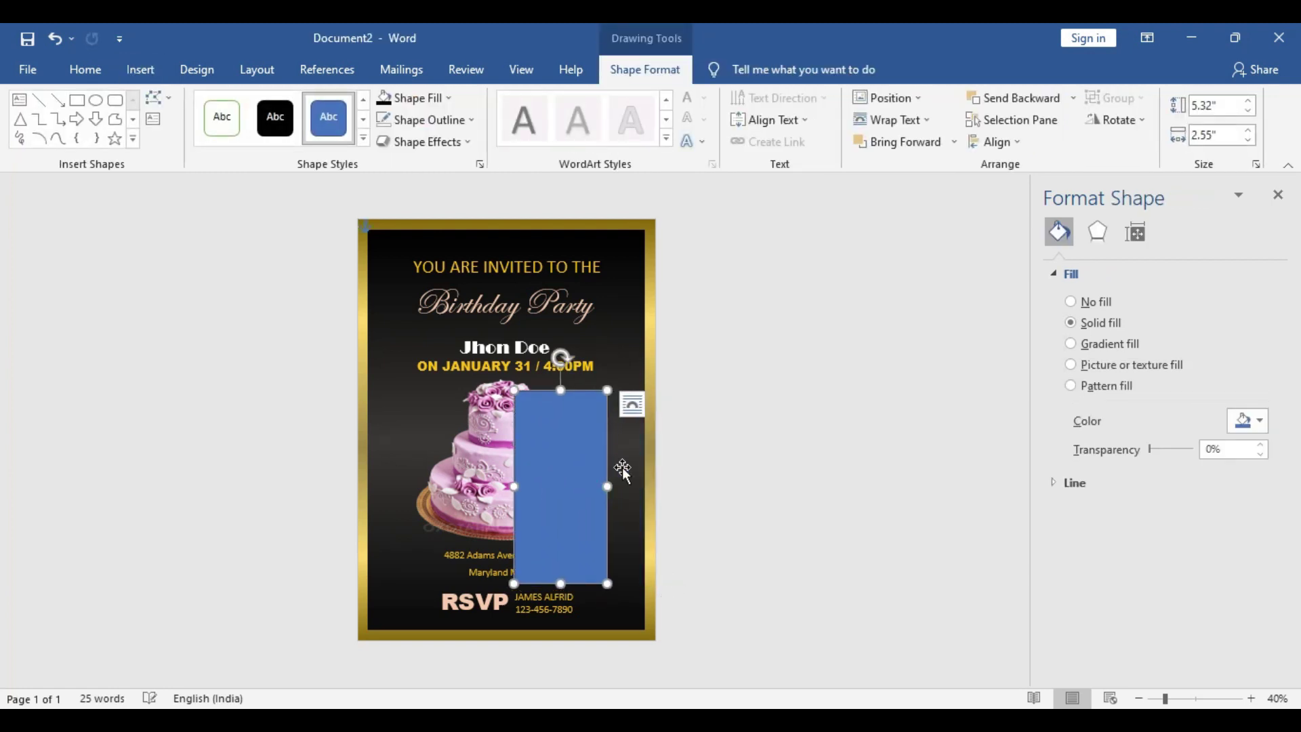
left_click(434, 99)
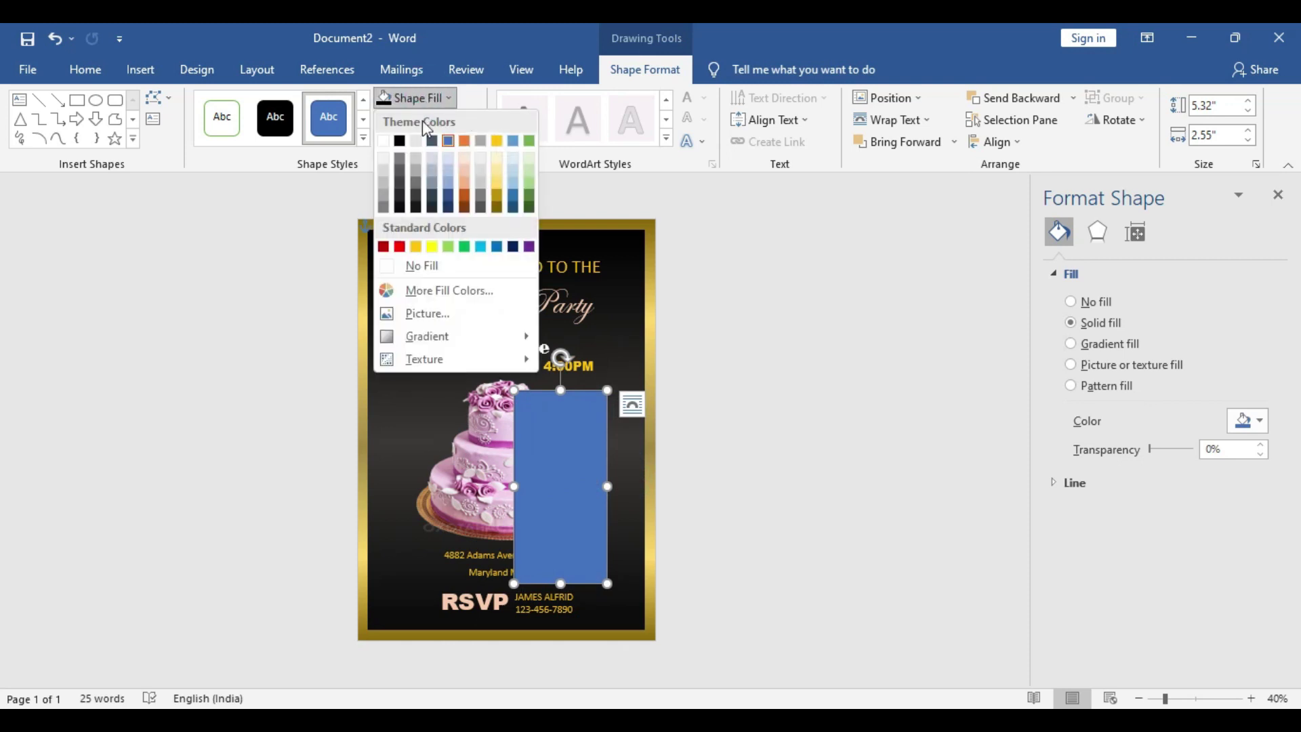
left_click(430, 309)
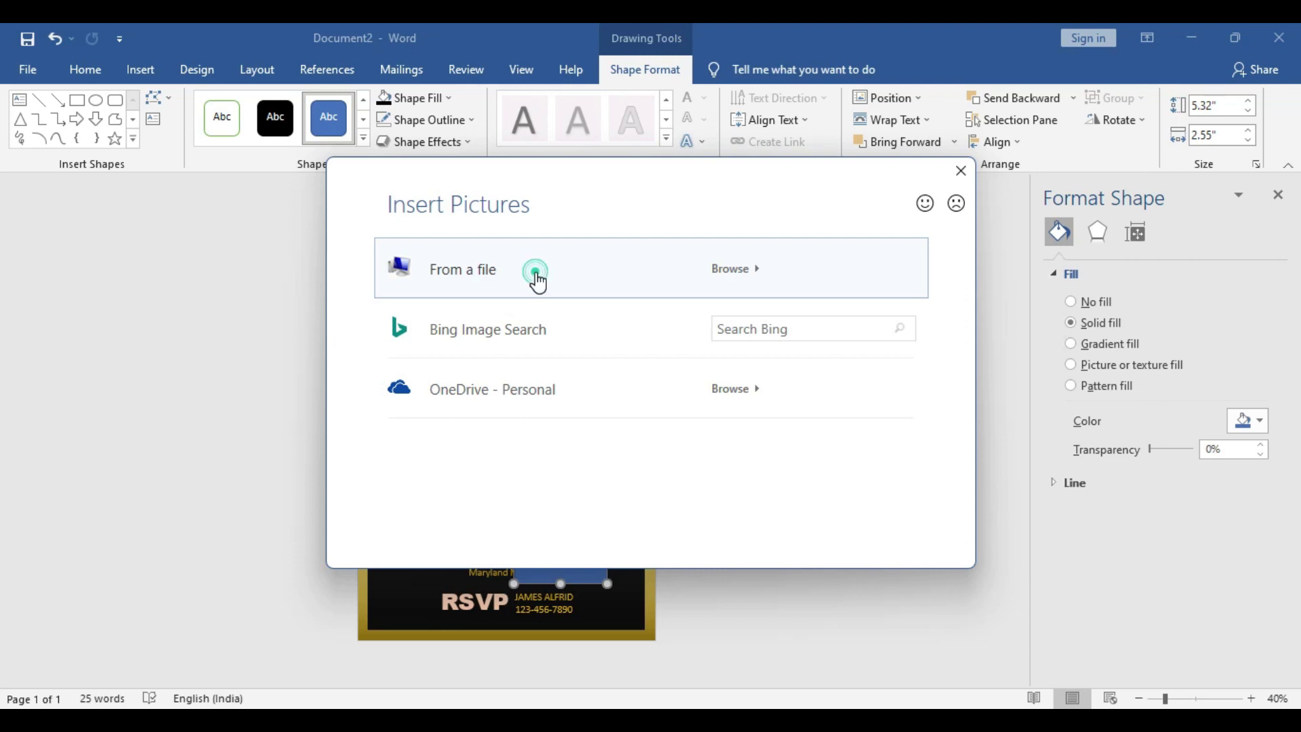
left_click(536, 274)
left_click(431, 198)
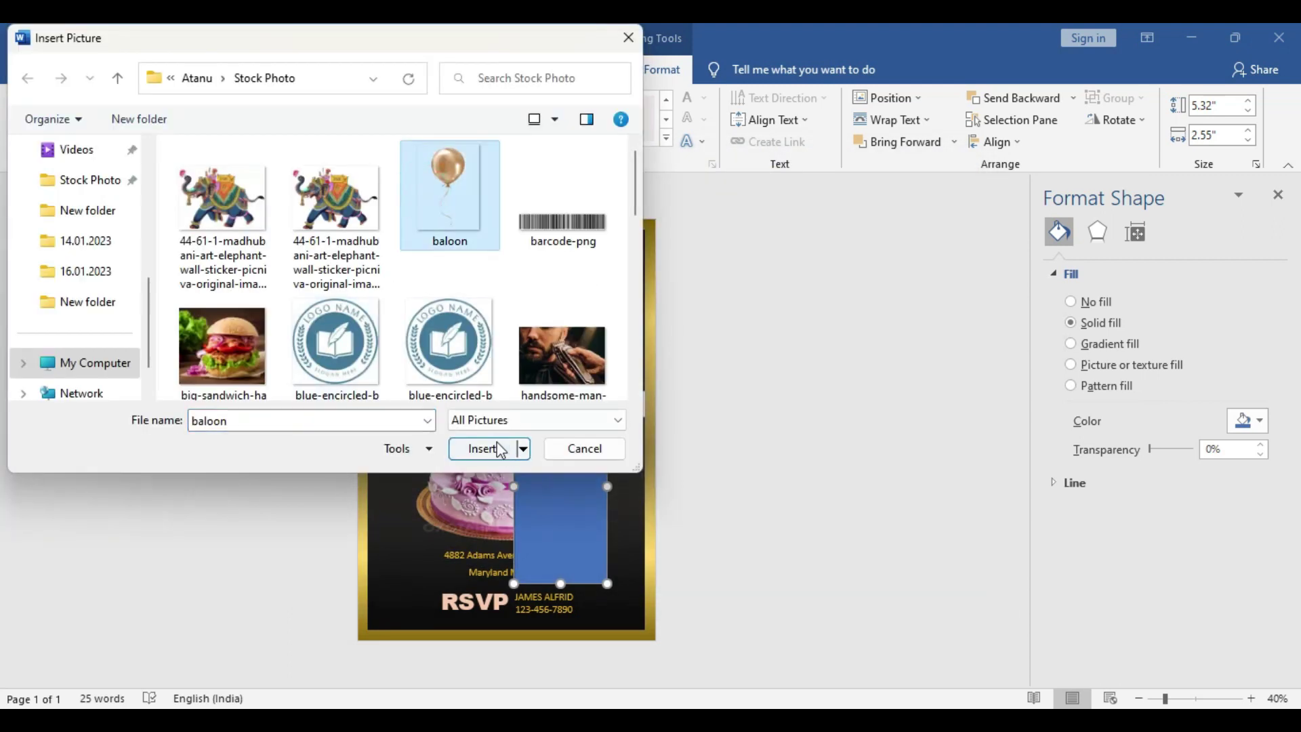
left_click(484, 449)
left_click_drag(607, 485, 632, 483)
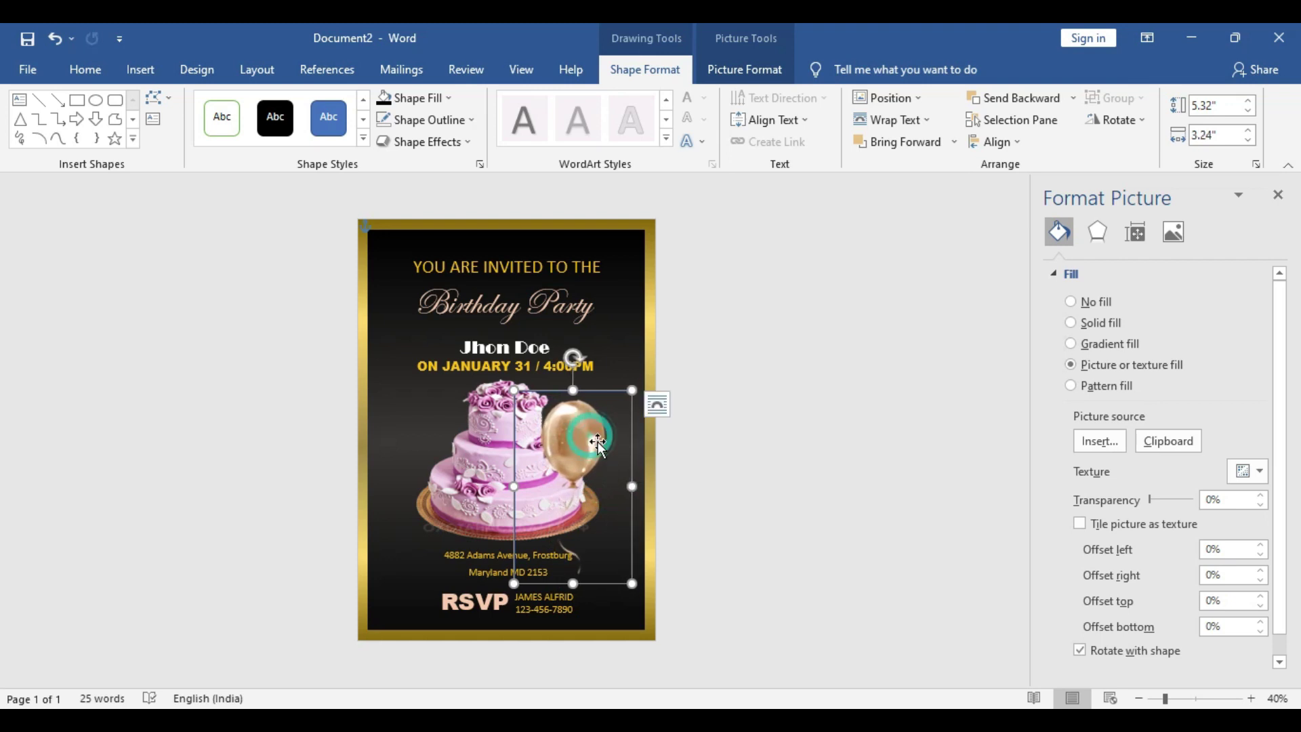
Remove the balloon's outline, shrink it, and place it in the top-left corner
left_click(461, 120)
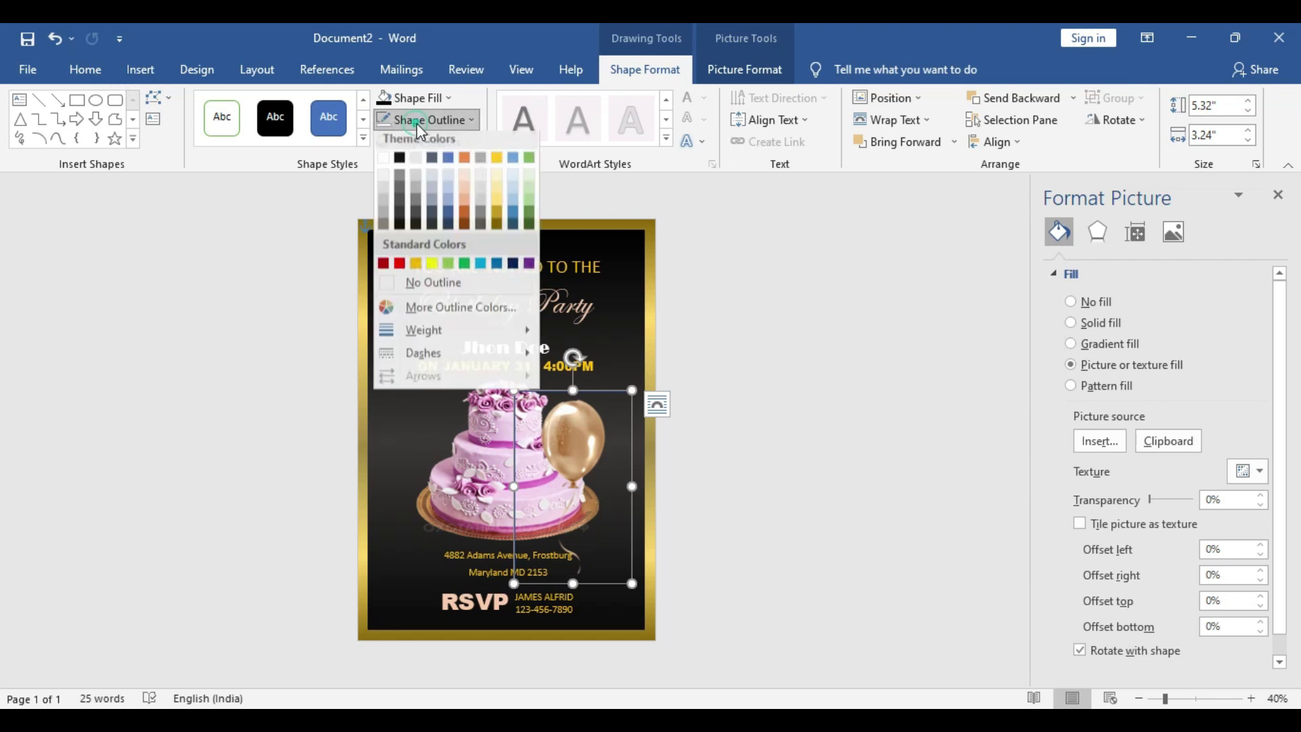
left_click(462, 287)
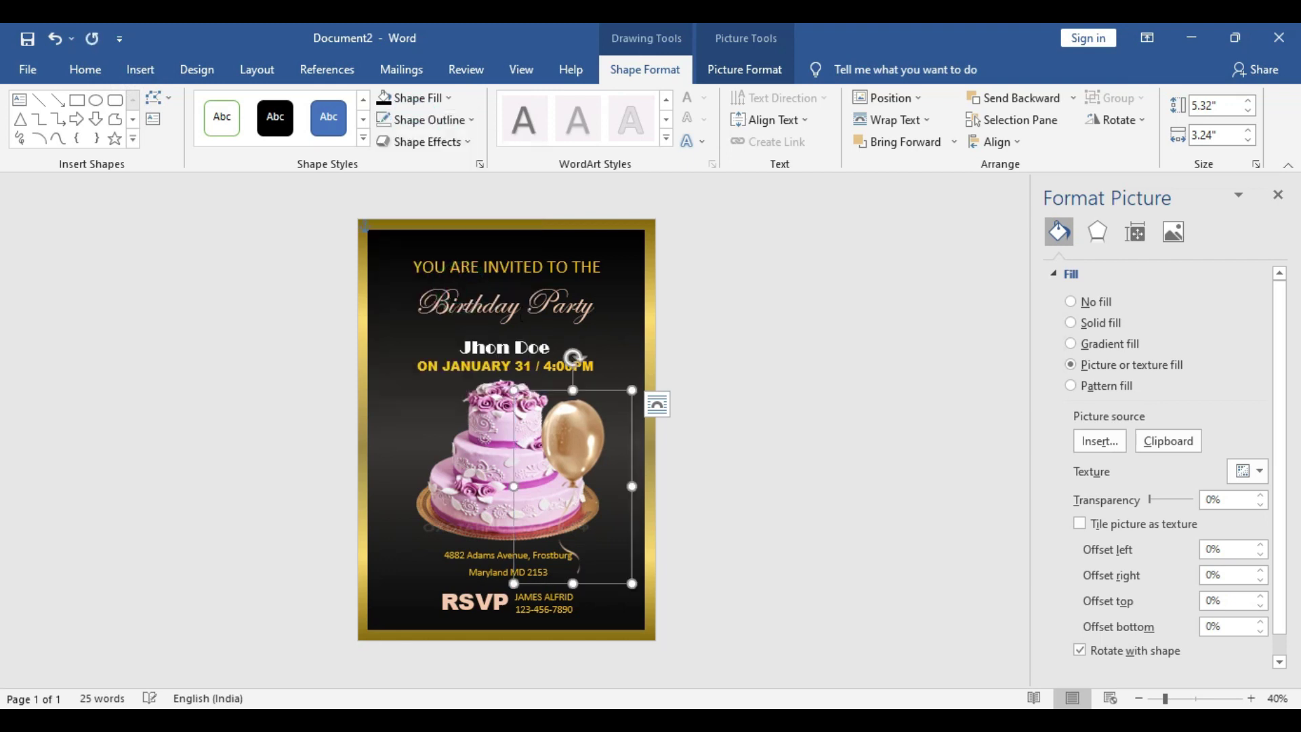
left_click_drag(597, 485, 380, 252)
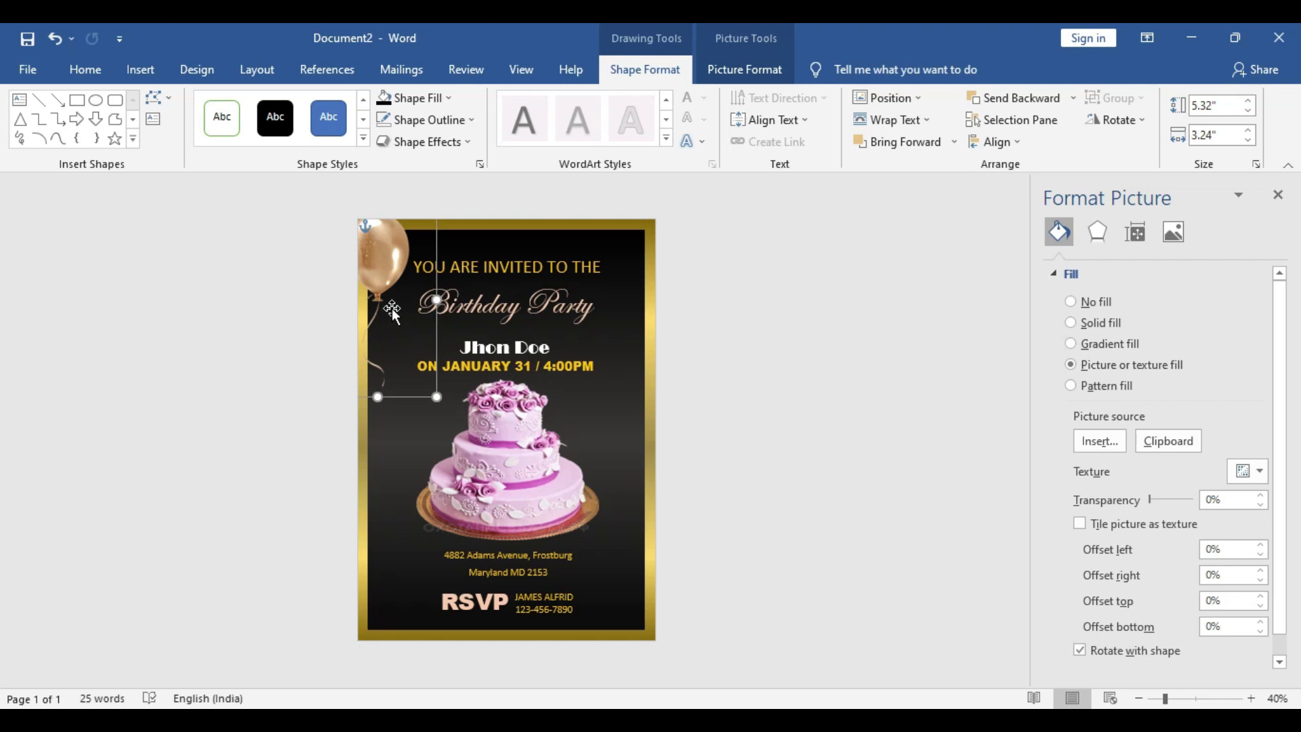
left_click_drag(437, 396, 413, 356)
left_click_drag(388, 257, 400, 264)
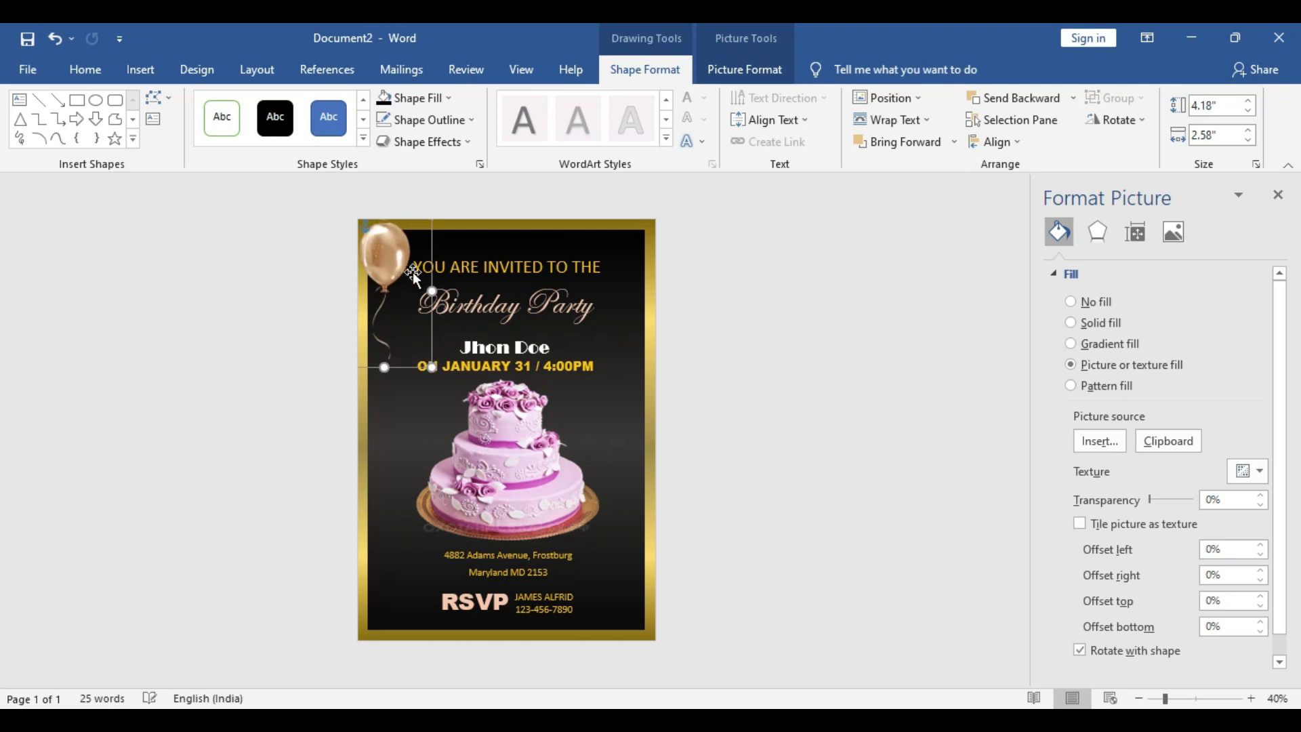
Copy the balloon to the top-right corner, shrink it, and paste another beside the cake
key("ctrl+c")
key("ctrl+v")
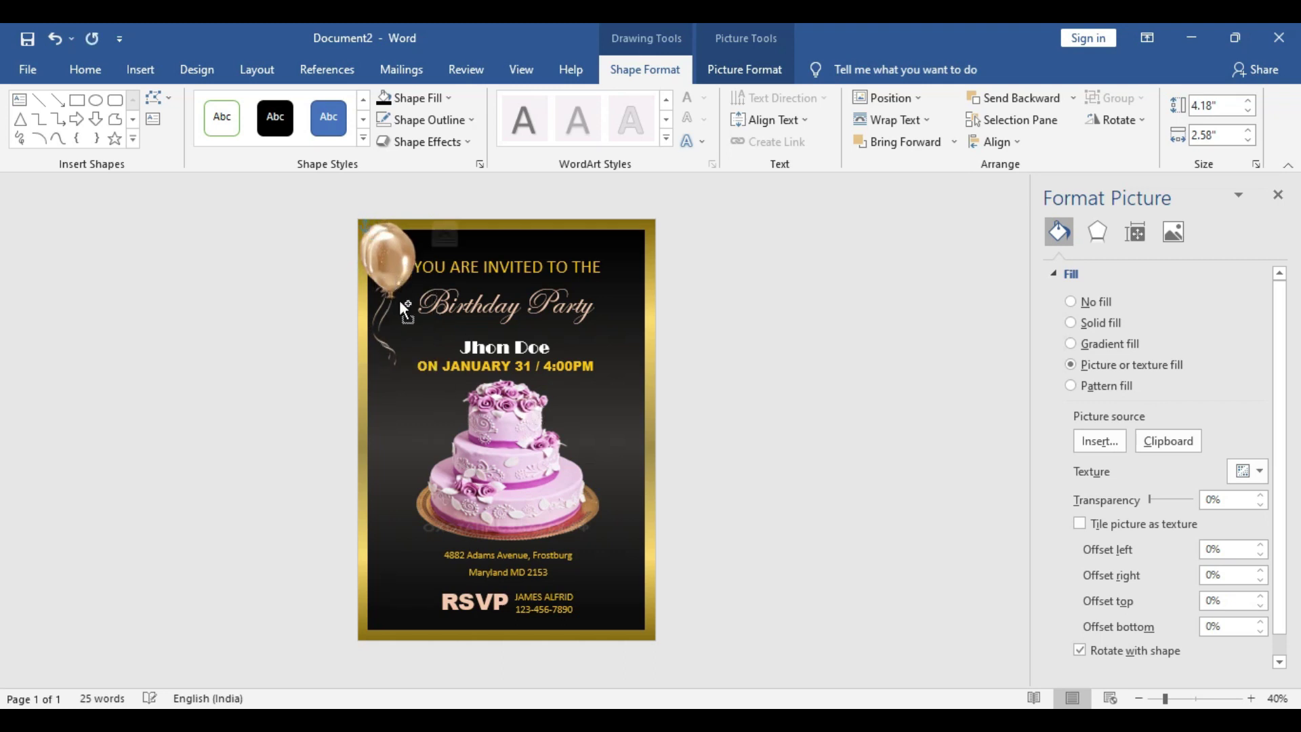
left_click_drag(417, 281, 630, 283)
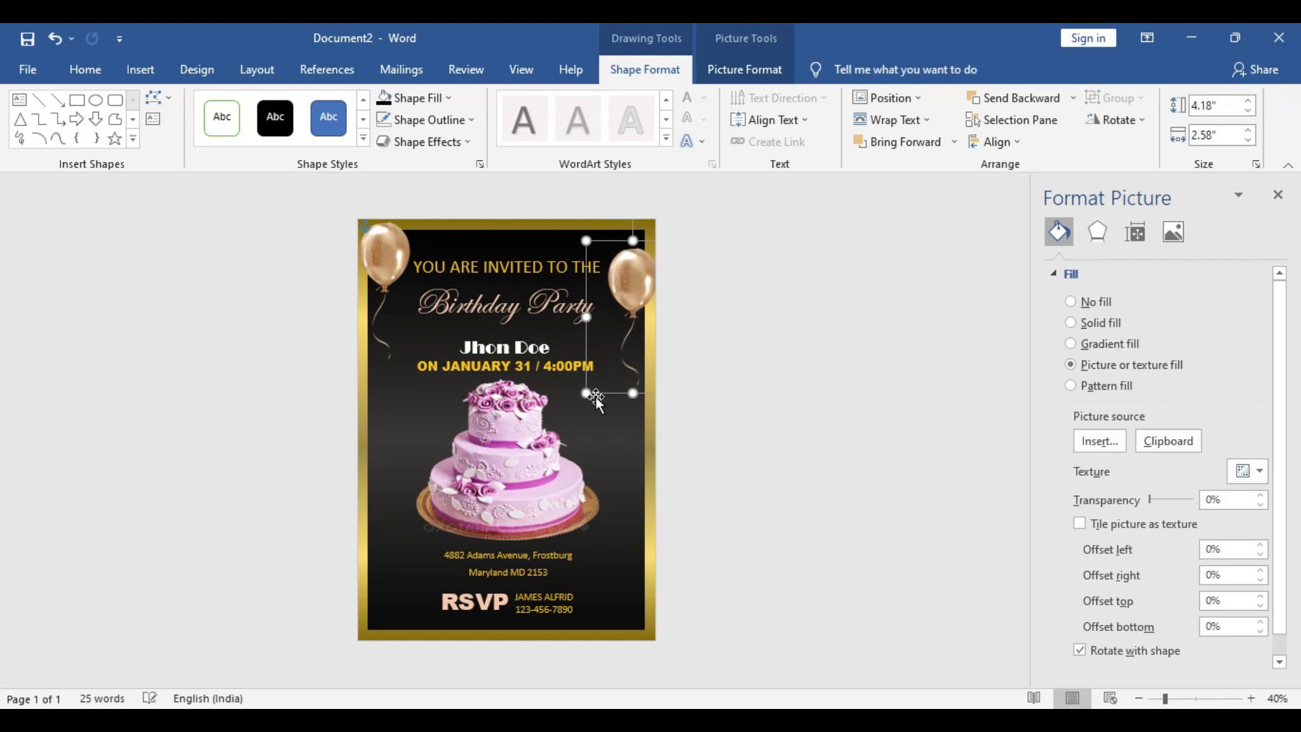
left_click_drag(586, 393, 596, 363)
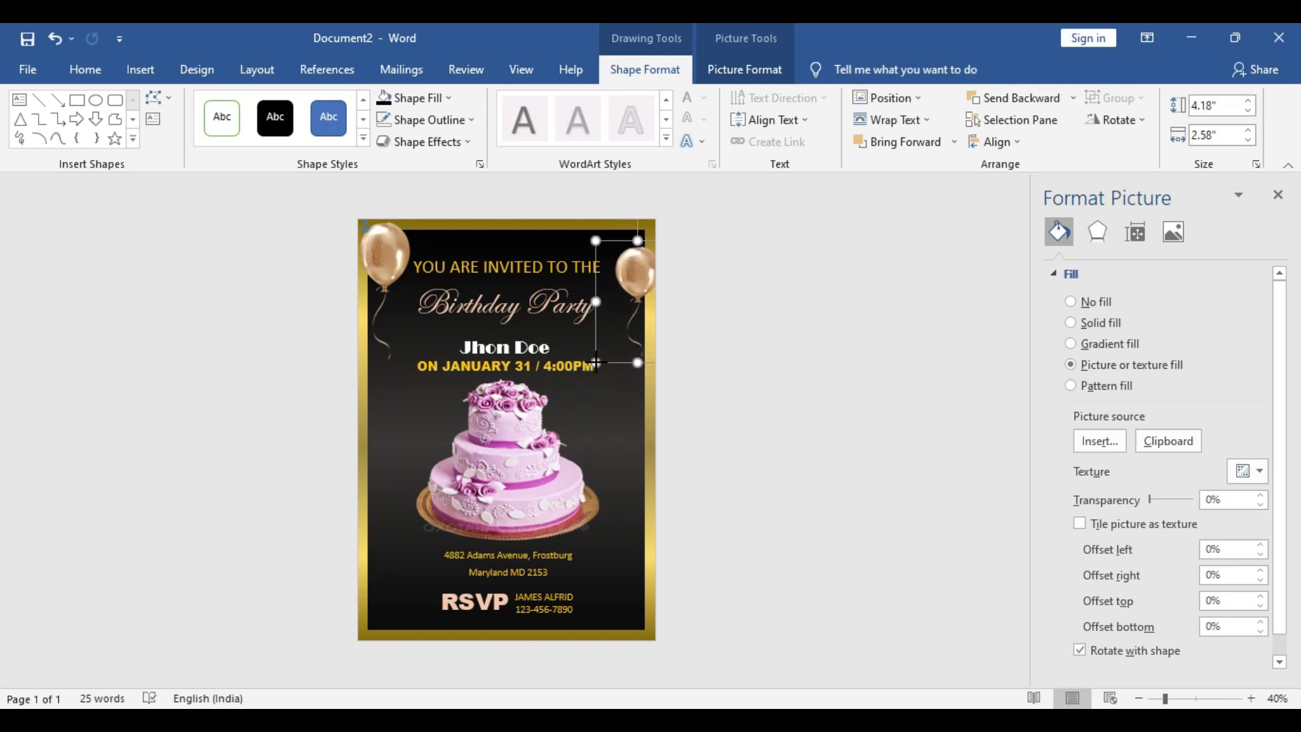
left_click_drag(645, 285, 638, 293)
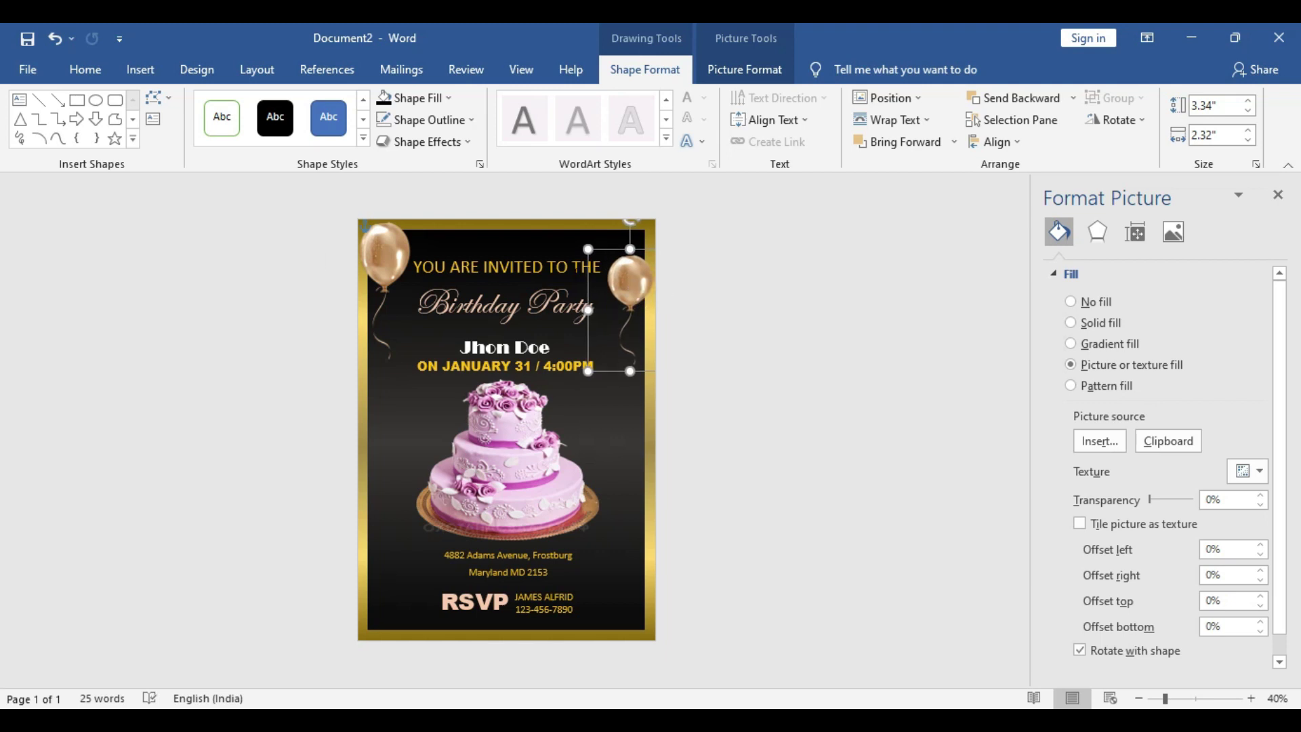
key("ctrl+v")
left_click_drag(634, 285, 612, 406)
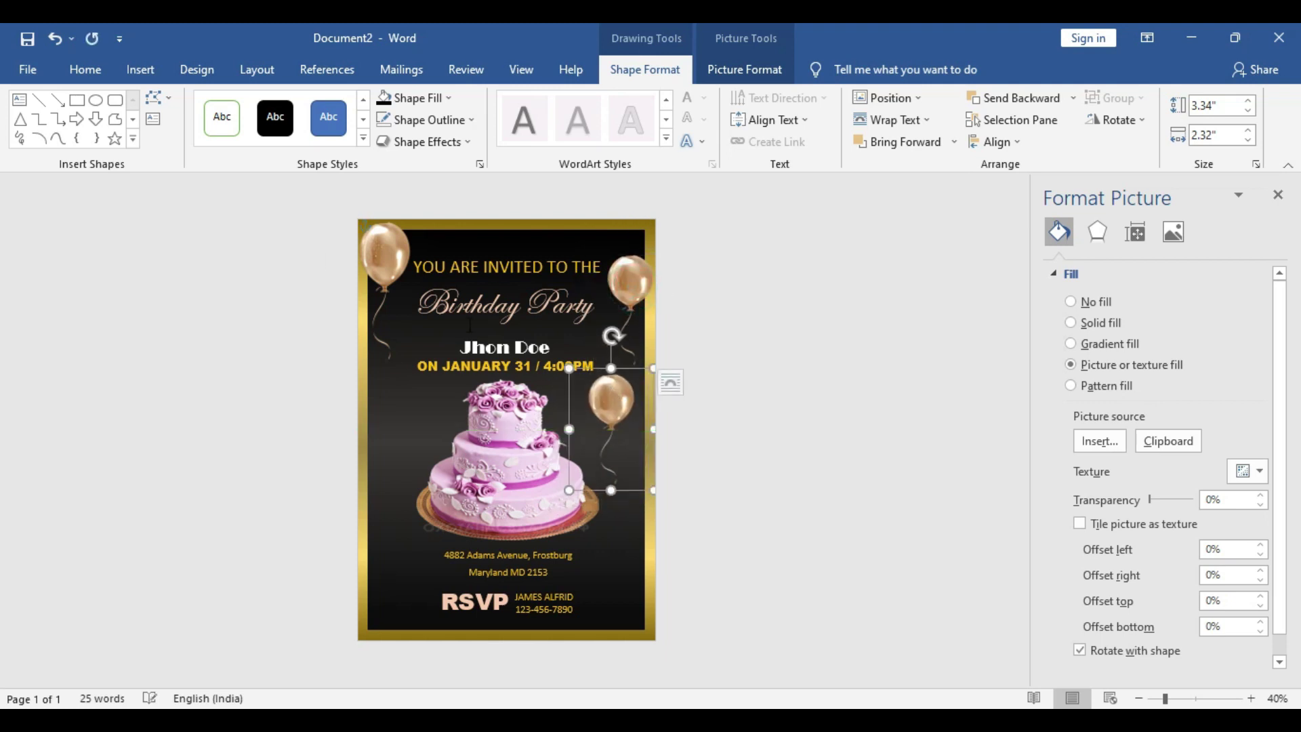
left_click(438, 99)
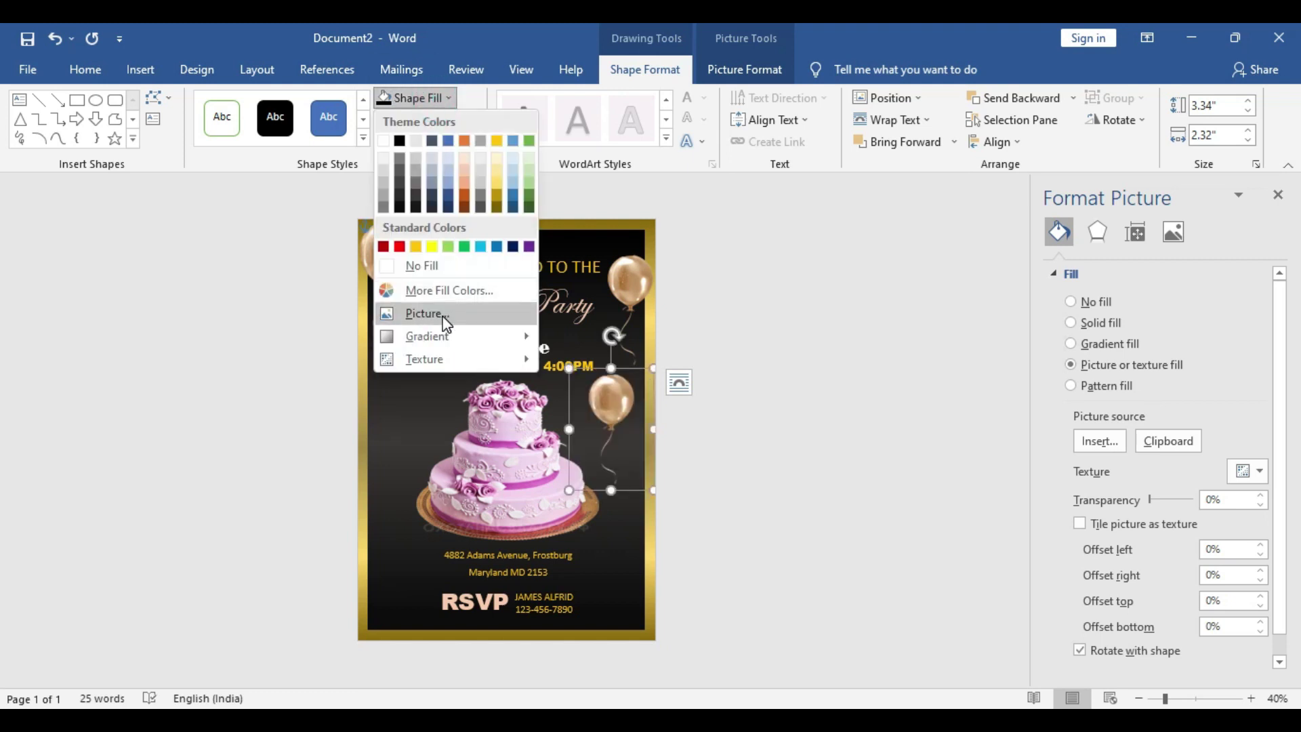
left_click(434, 313)
left_click(564, 290)
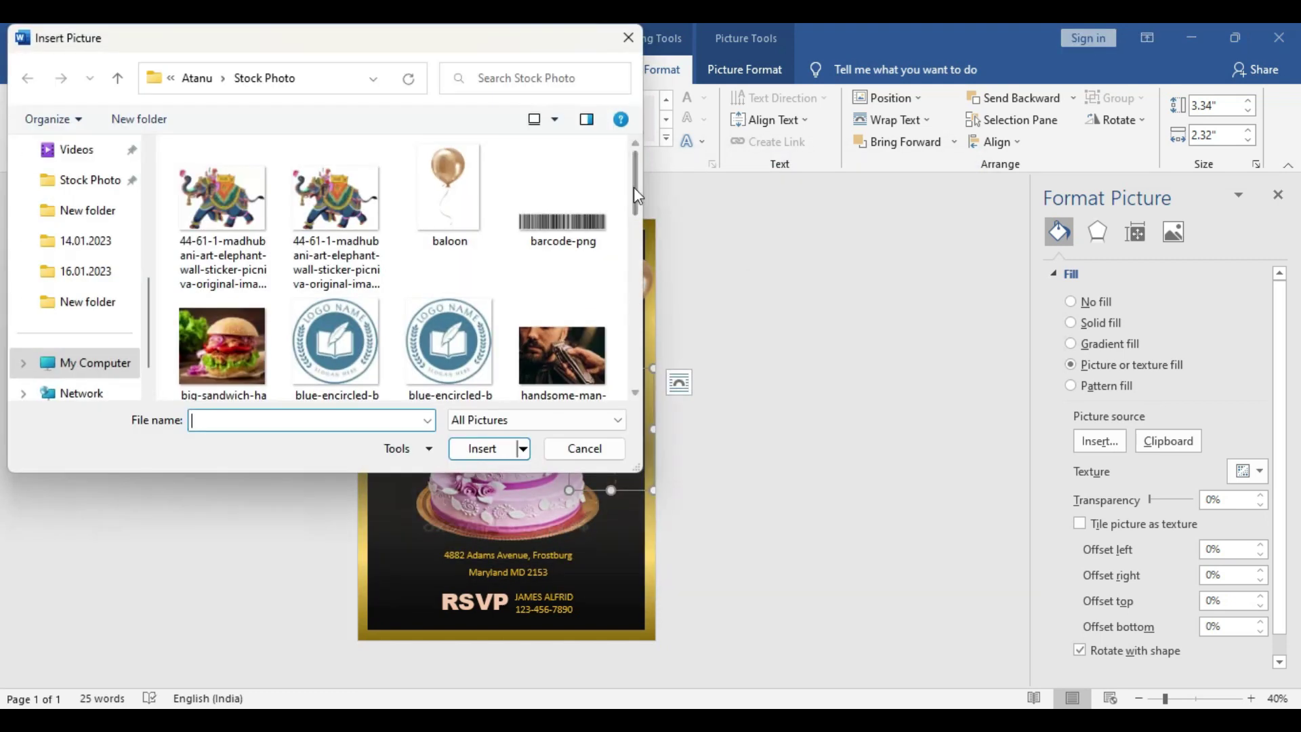
mouse_move(636, 184)
left_mouse_down()
mouse_move(632, 355)
mouse_move(619, 181)
left_mouse_up()
left_click(628, 38)
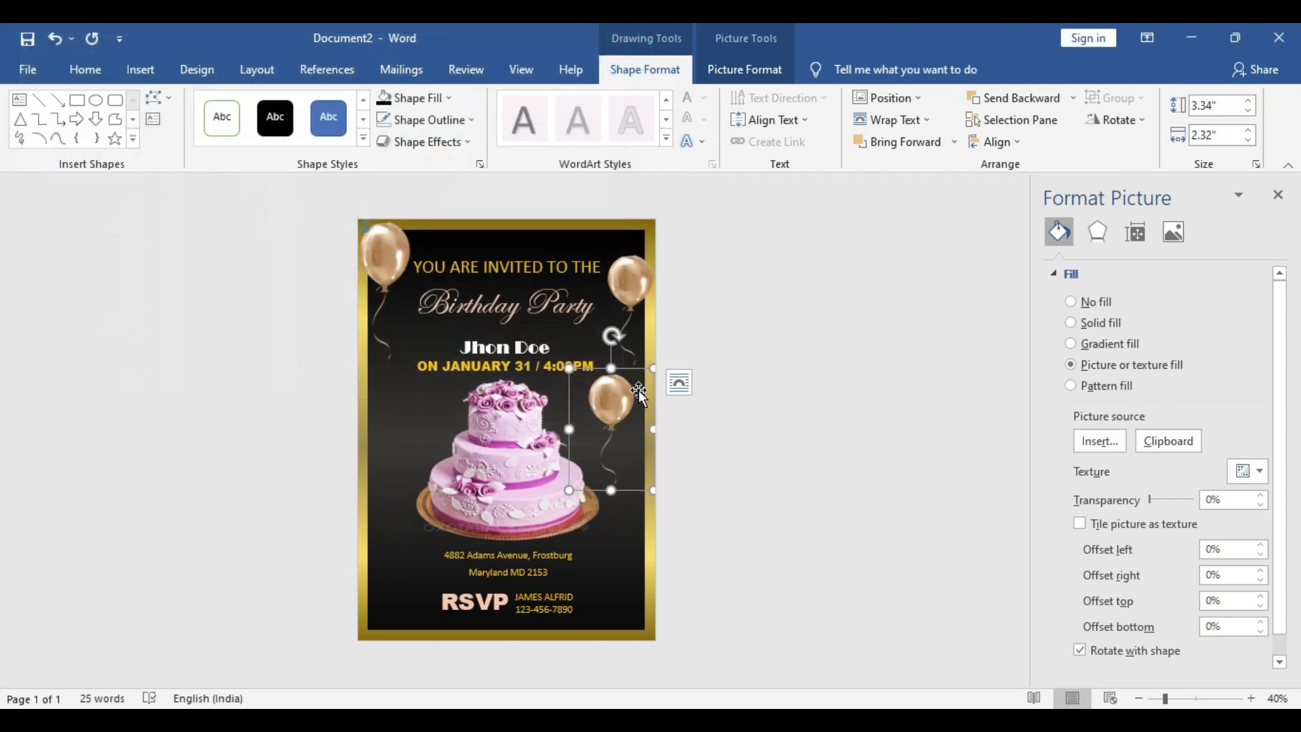
Recolor the extra balloon yellow-green with a Picture Color recolour variant
left_click(1172, 234)
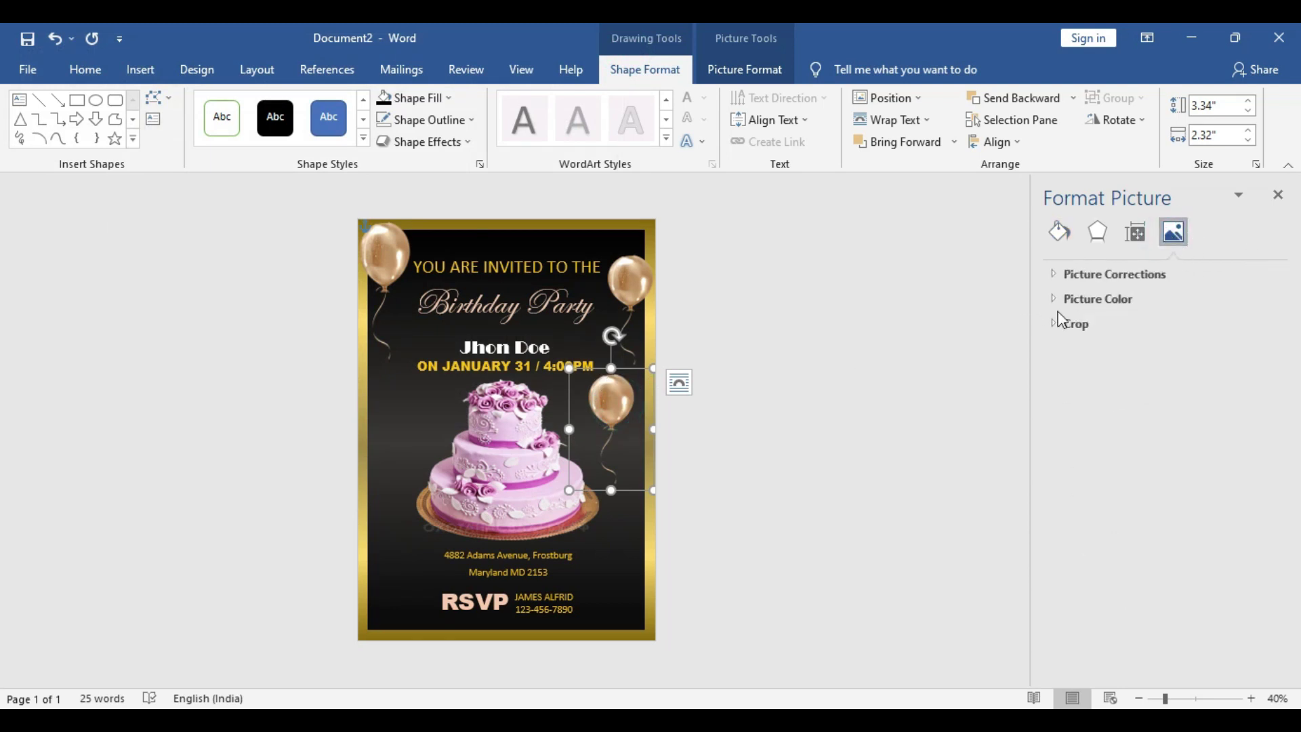
left_click(1055, 274)
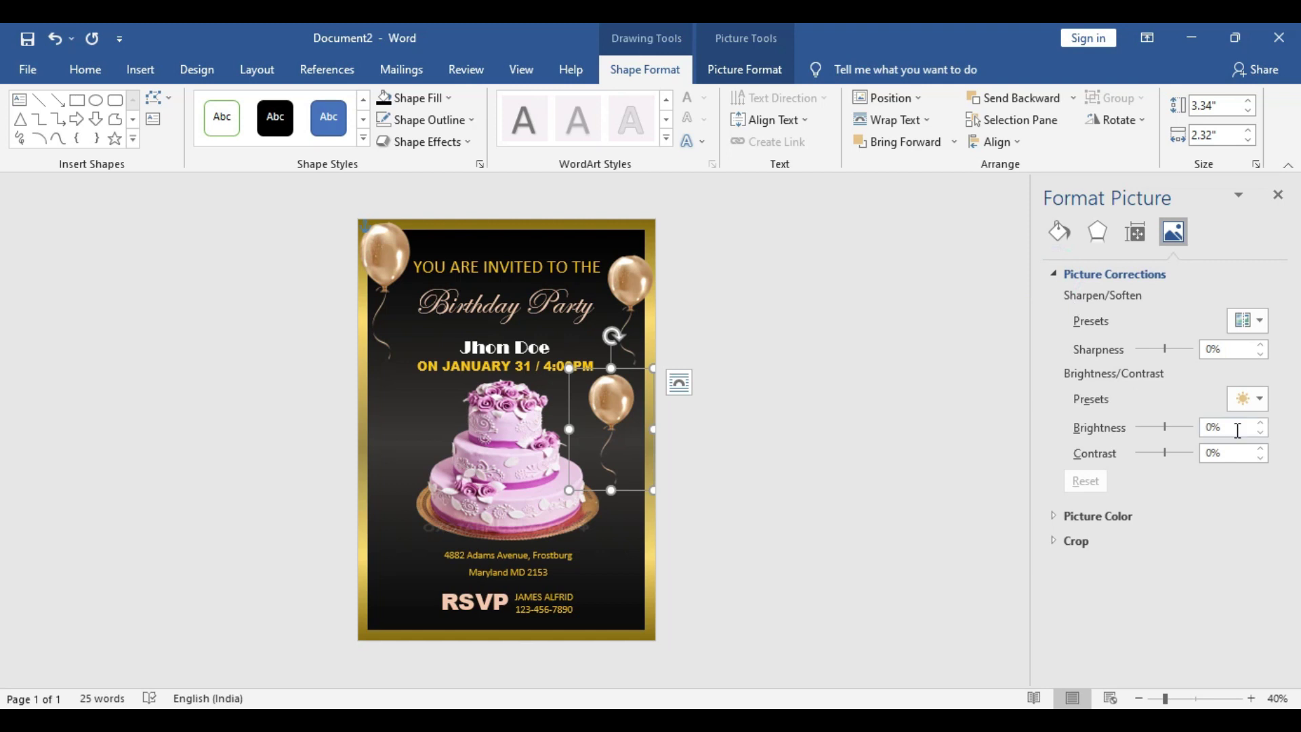
left_click(1061, 516)
scroll(1220, 542, "down", 3)
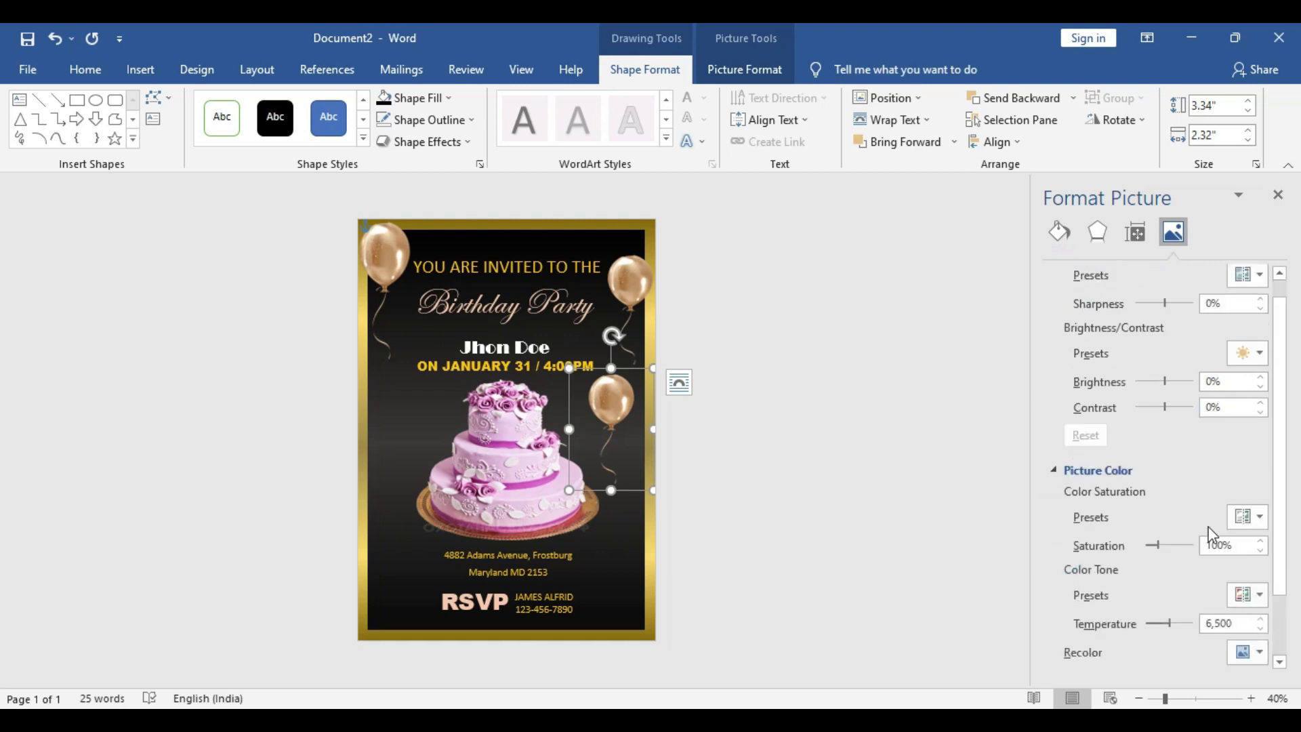
left_click(1259, 597)
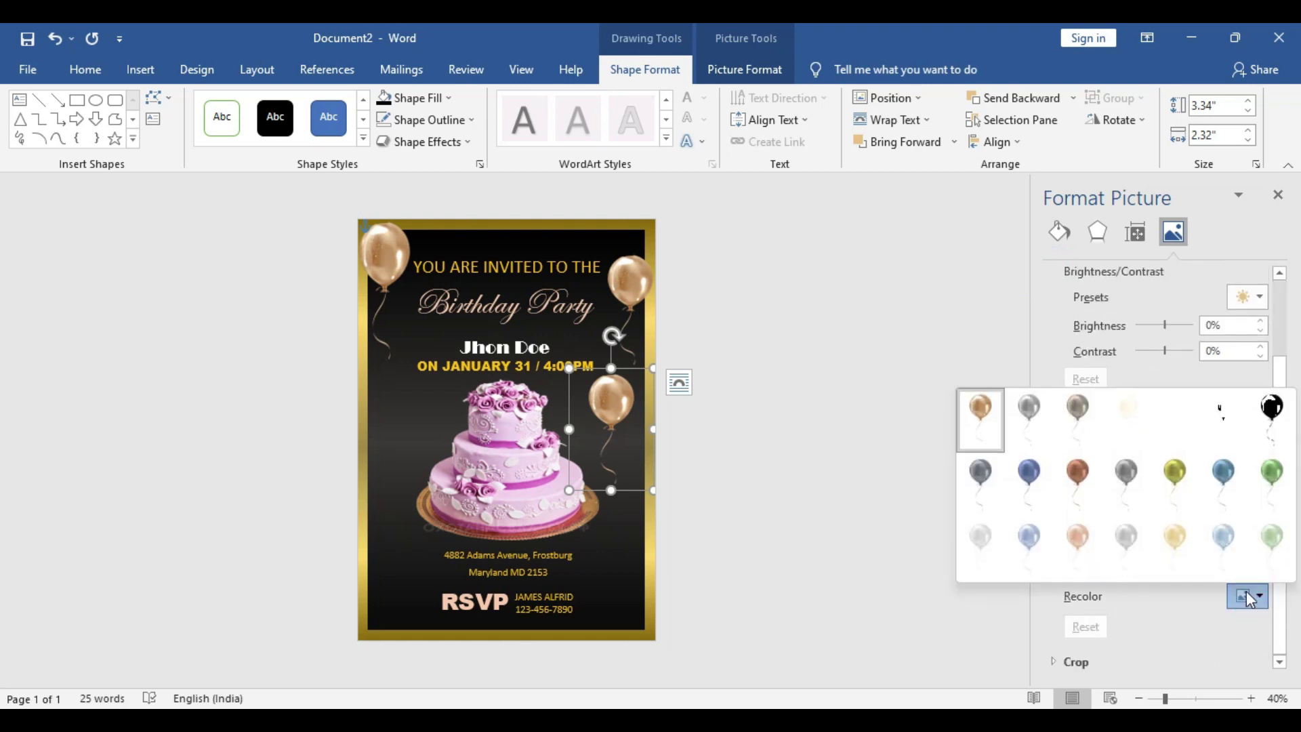
left_click(1078, 476)
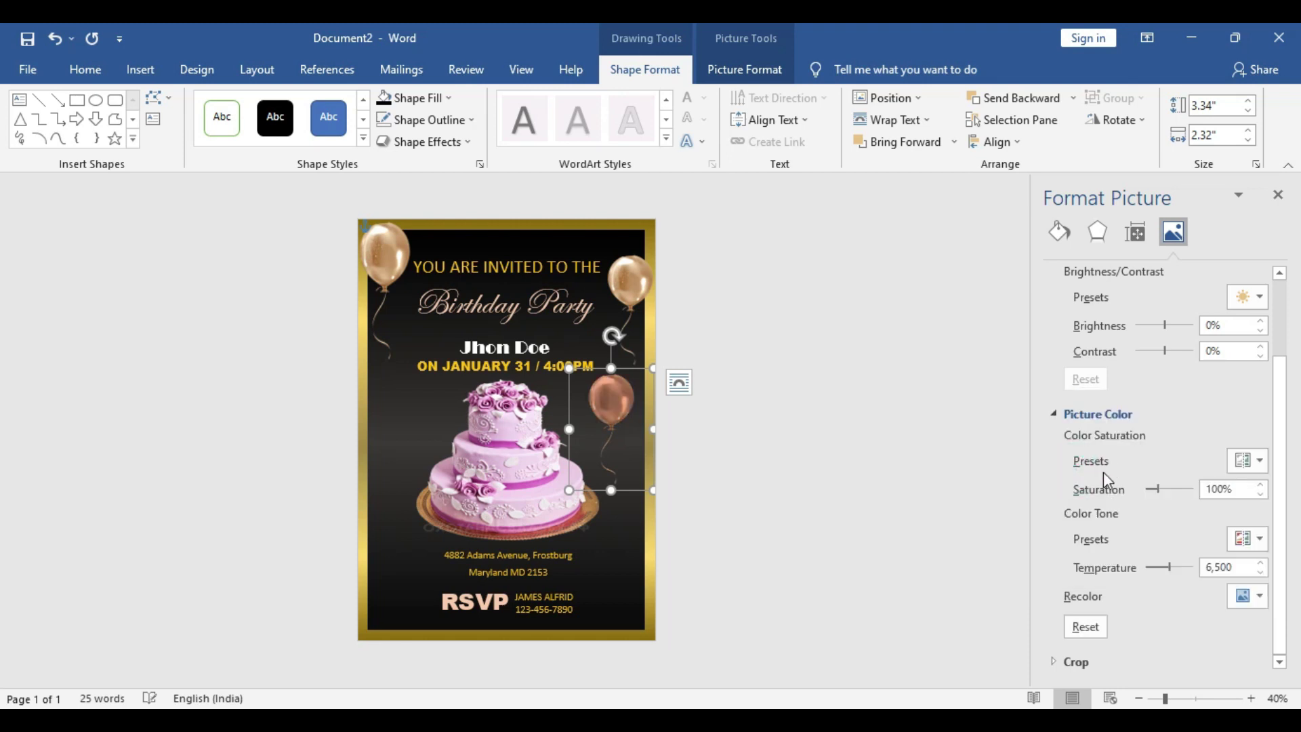
left_click_drag(615, 410, 627, 351)
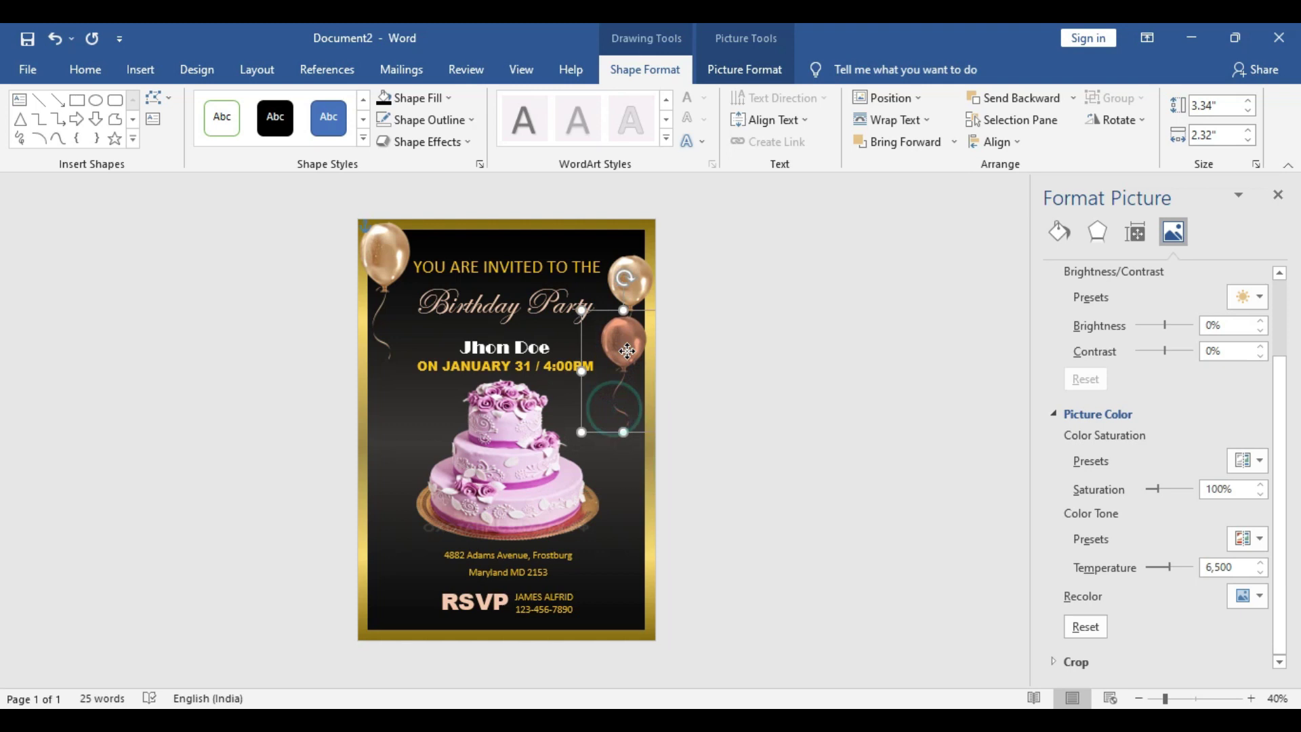
left_click(1259, 597)
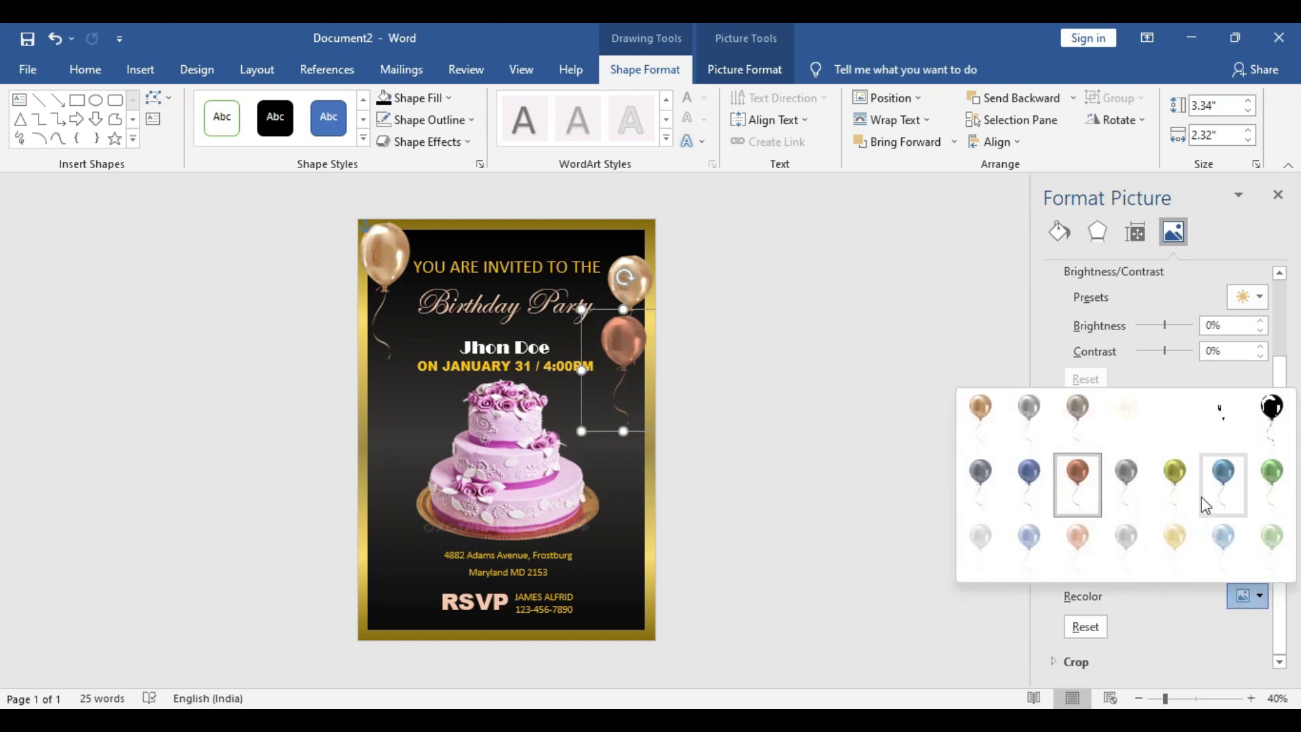
left_click(1175, 472)
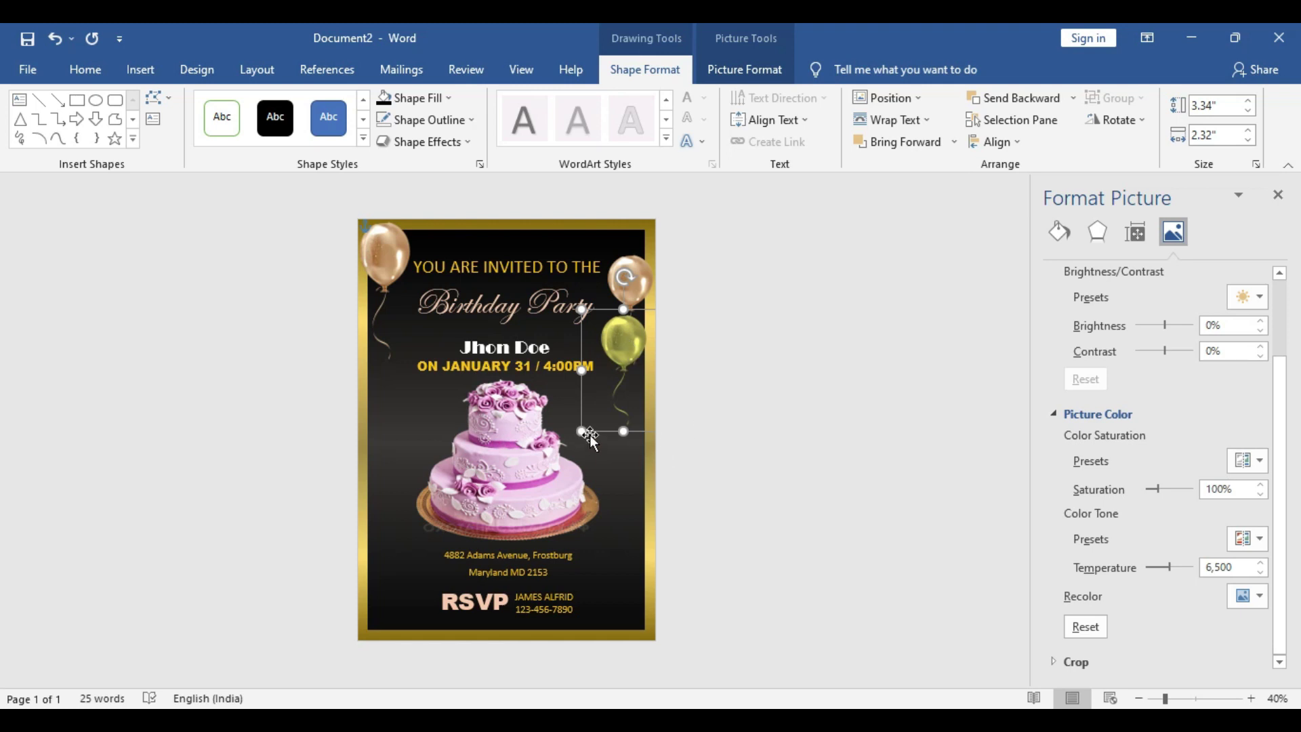
Enlarge the yellow-green balloon below the top-right one and paste a copy at bottom left
left_click_drag(576, 443, 550, 478)
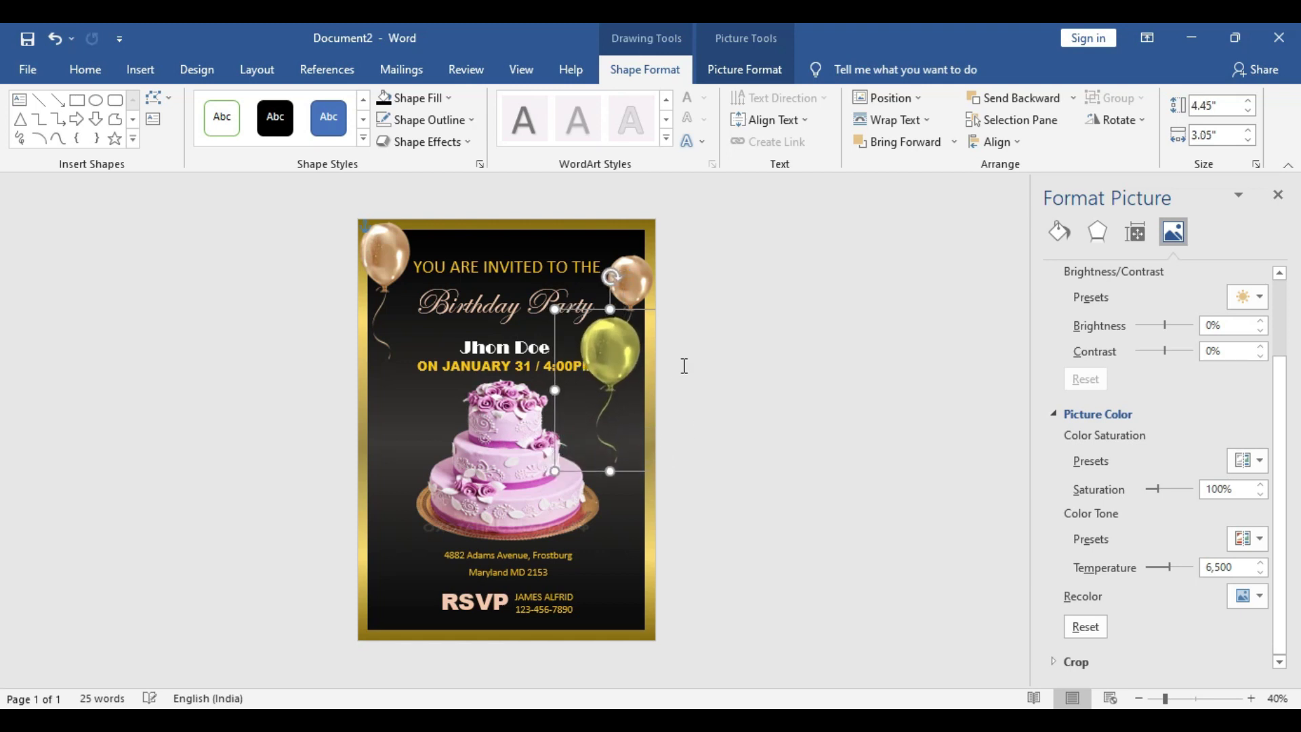
left_click_drag(612, 355, 643, 332)
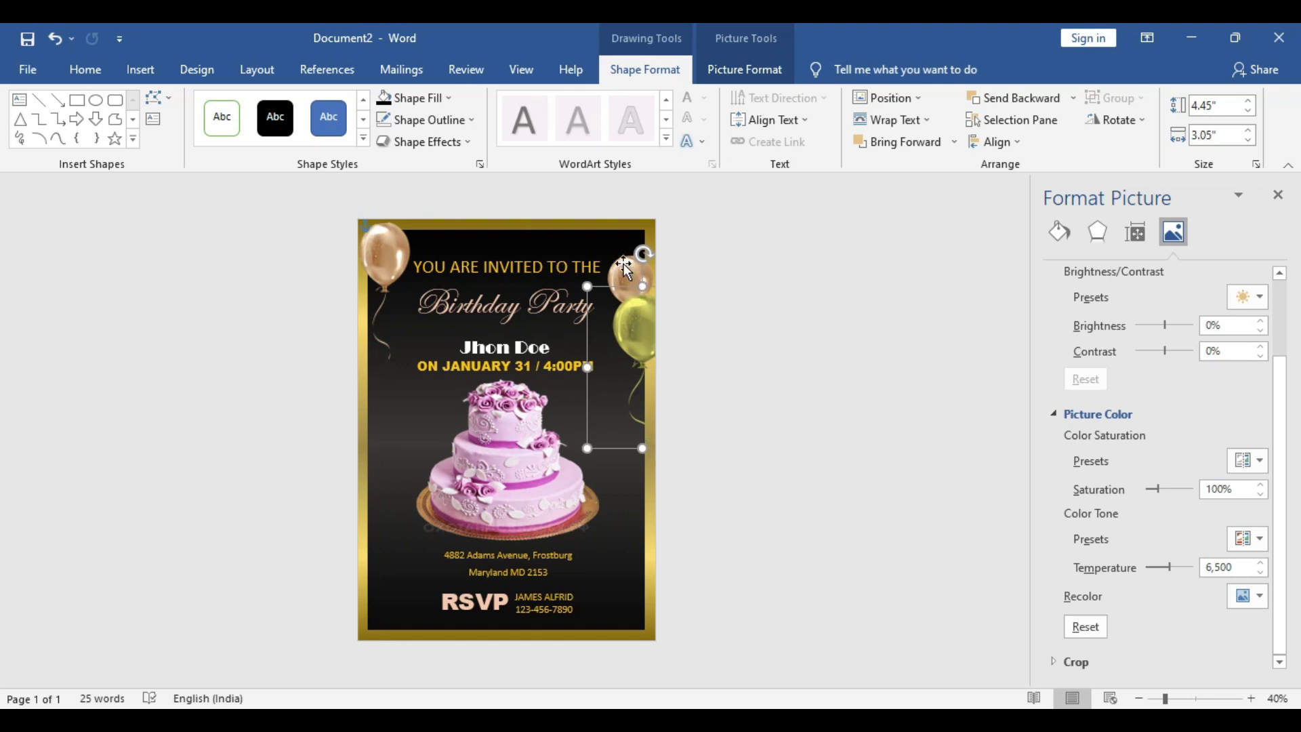
key("ctrl+v")
left_click_drag(532, 496, 372, 643)
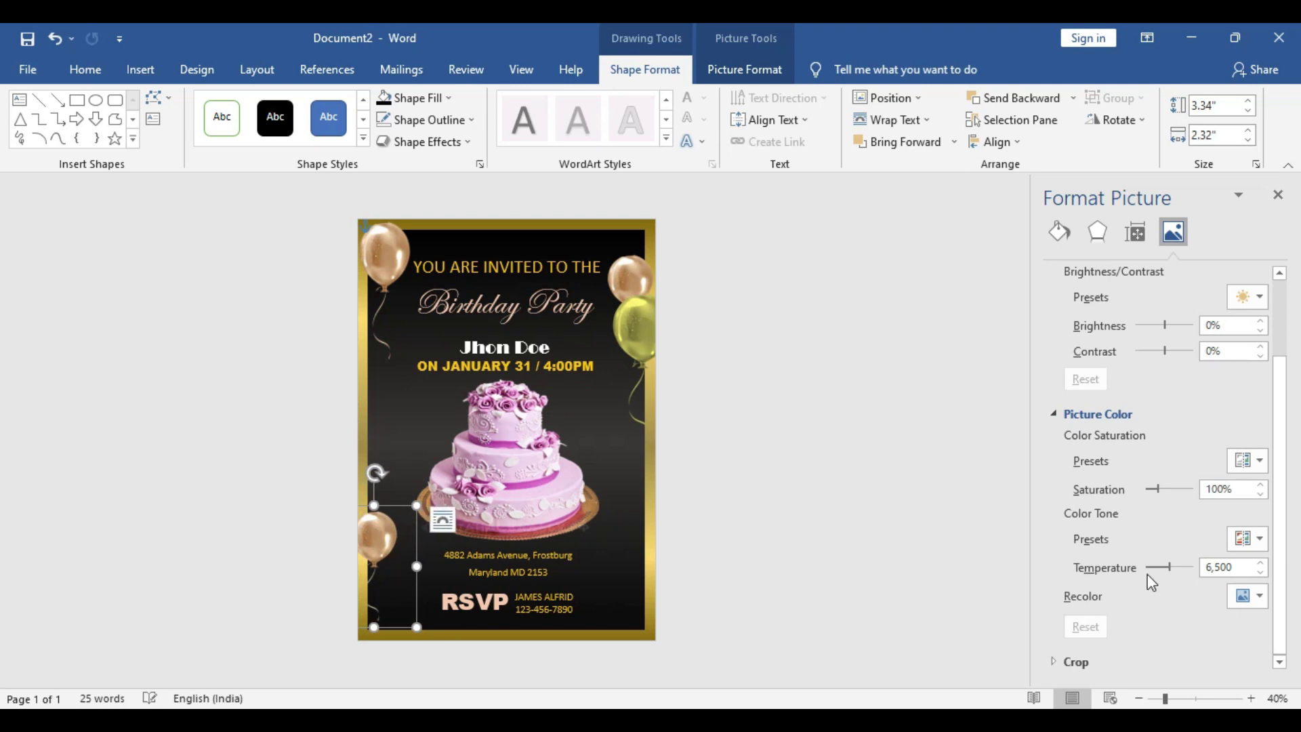
Recolor the bottom-left balloon silver-grey and place a green balloon copy beside it
left_click(1249, 595)
left_click(1122, 539)
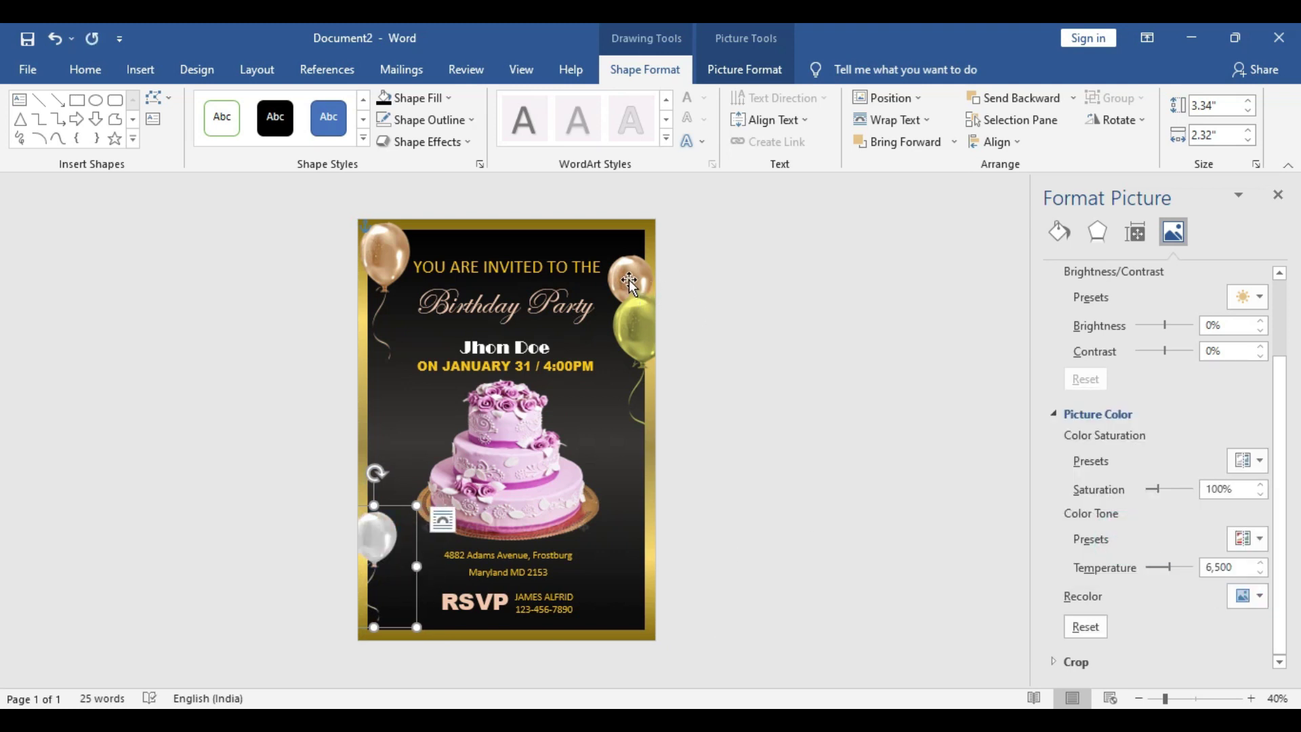
left_click(644, 327)
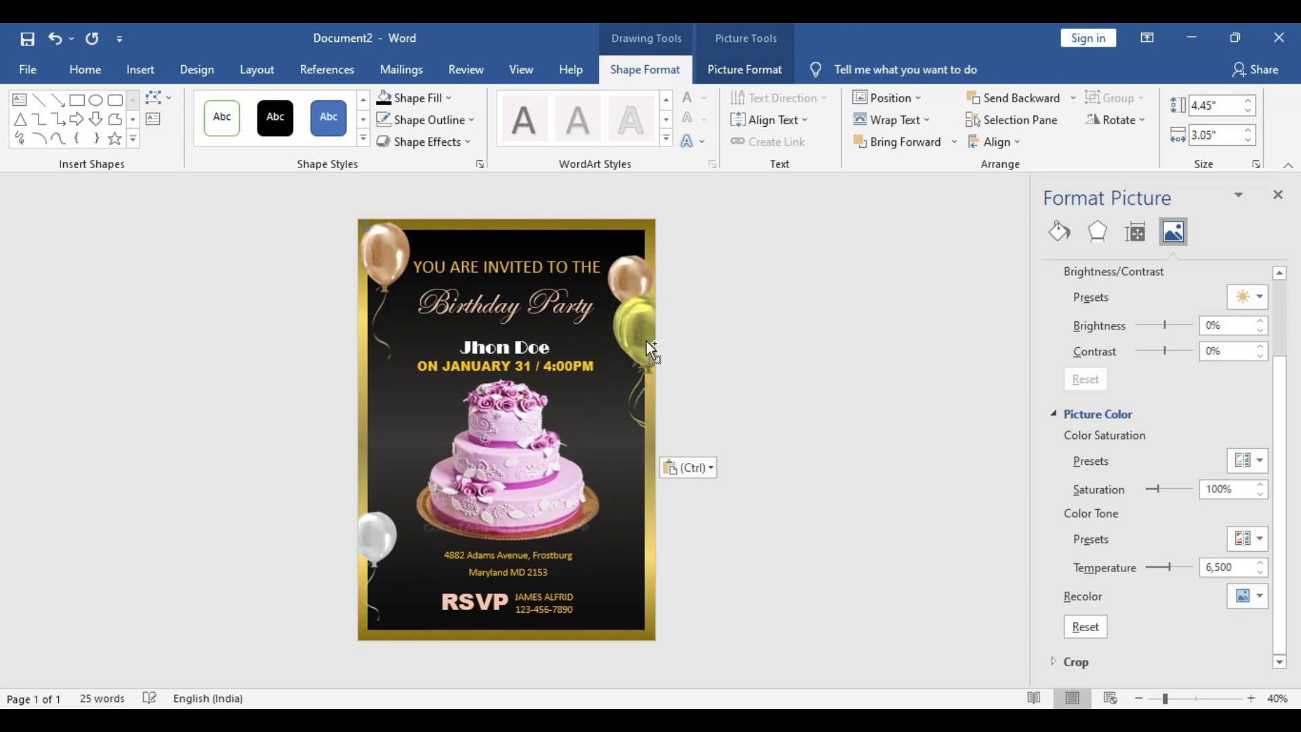
key("ctrl+v")
left_click_drag(372, 572, 392, 593)
Enlarge the silver balloon and arrange the bottom-left balloon cluster
left_click_drag(374, 528, 383, 511)
mouse_move(445, 483)
left_mouse_down()
mouse_move(439, 470)
mouse_move(436, 494)
left_mouse_up()
left_click_drag(372, 523, 383, 554)
left_click_drag(402, 603, 397, 599)
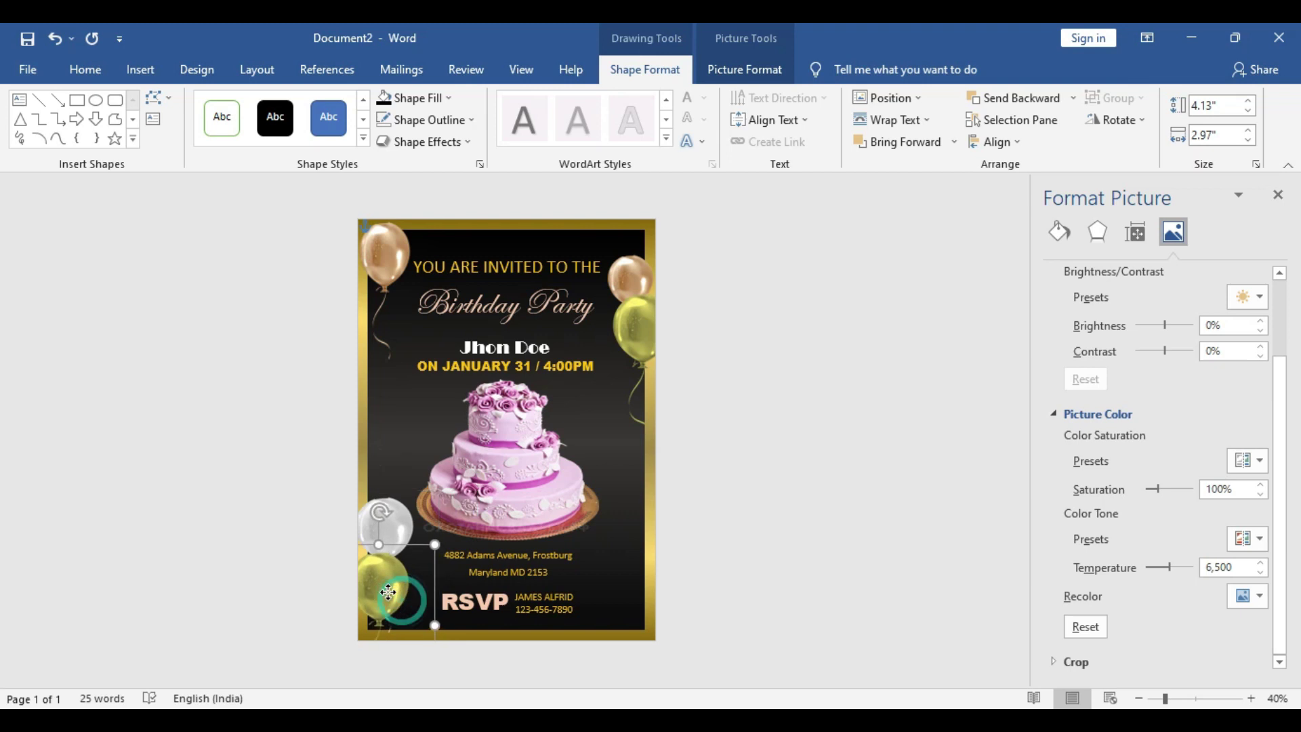
left_click(392, 530)
left_click_drag(392, 530, 396, 594)
Place a copy of the copper balloon at the bottom-right edge near the RSVP
left_click(638, 279)
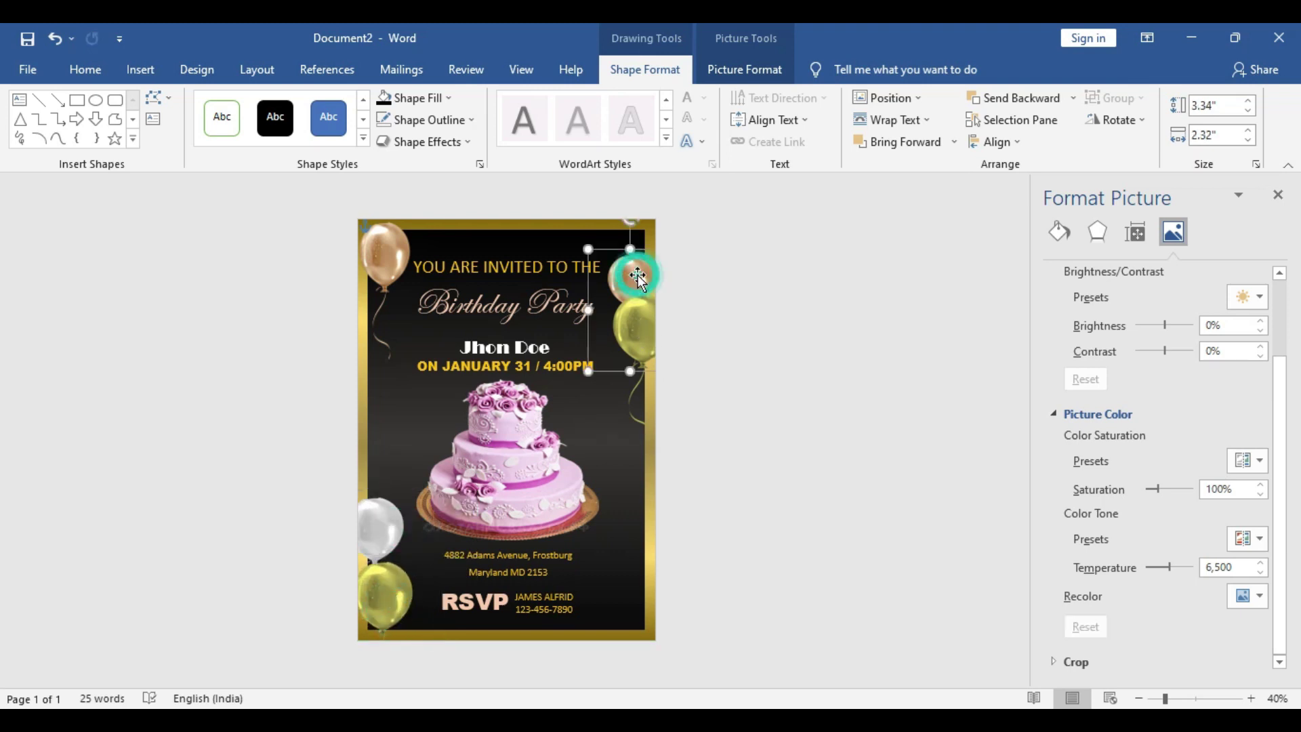
left_click_drag(639, 279, 557, 519)
key("ctrl+v")
left_click_drag(608, 562, 629, 574)
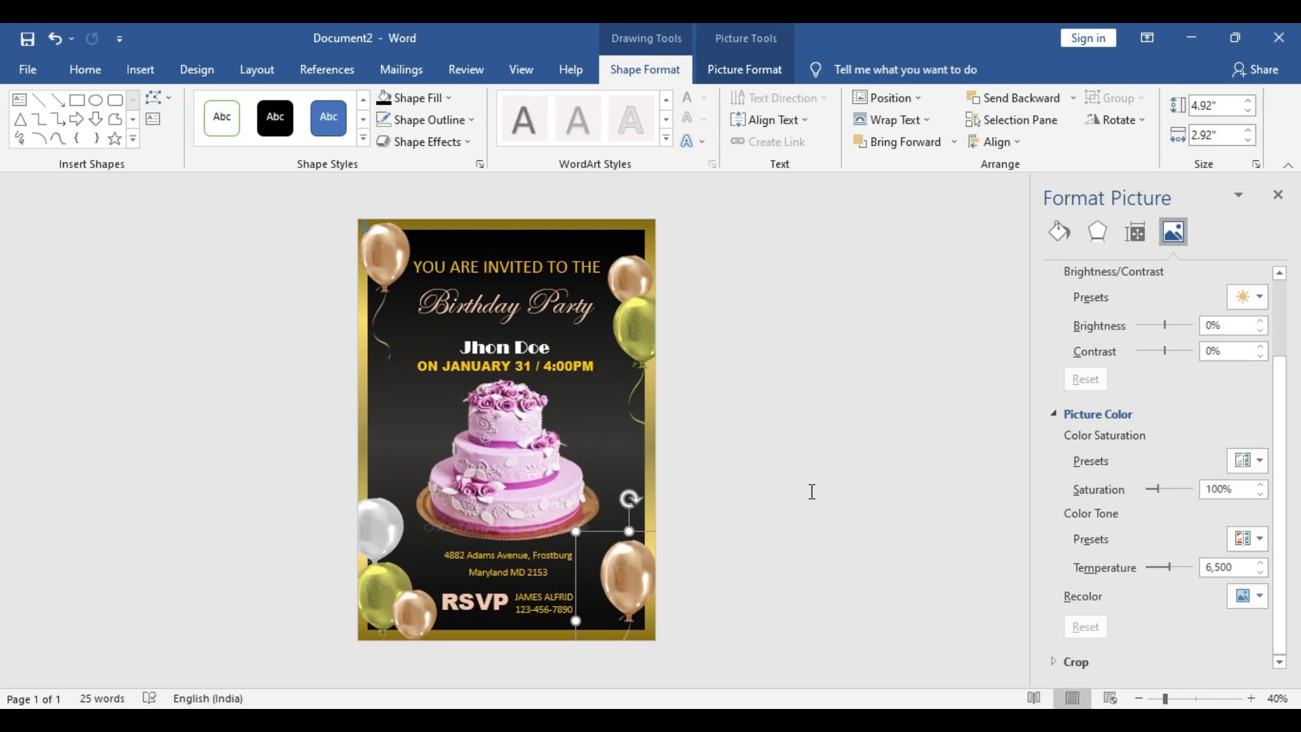
Shrink the bottom-right copper balloon and nudge it into the corner
left_click(796, 468)
left_click(620, 581)
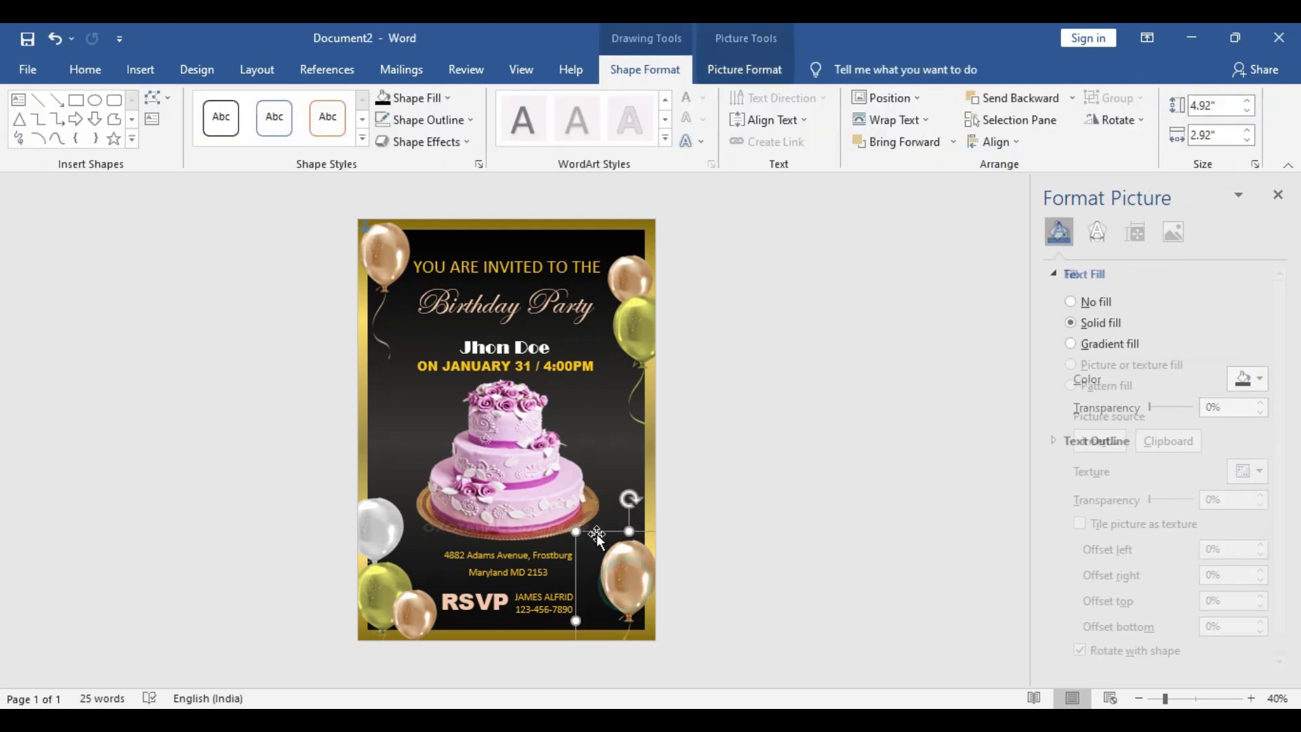
left_click_drag(576, 531, 581, 550)
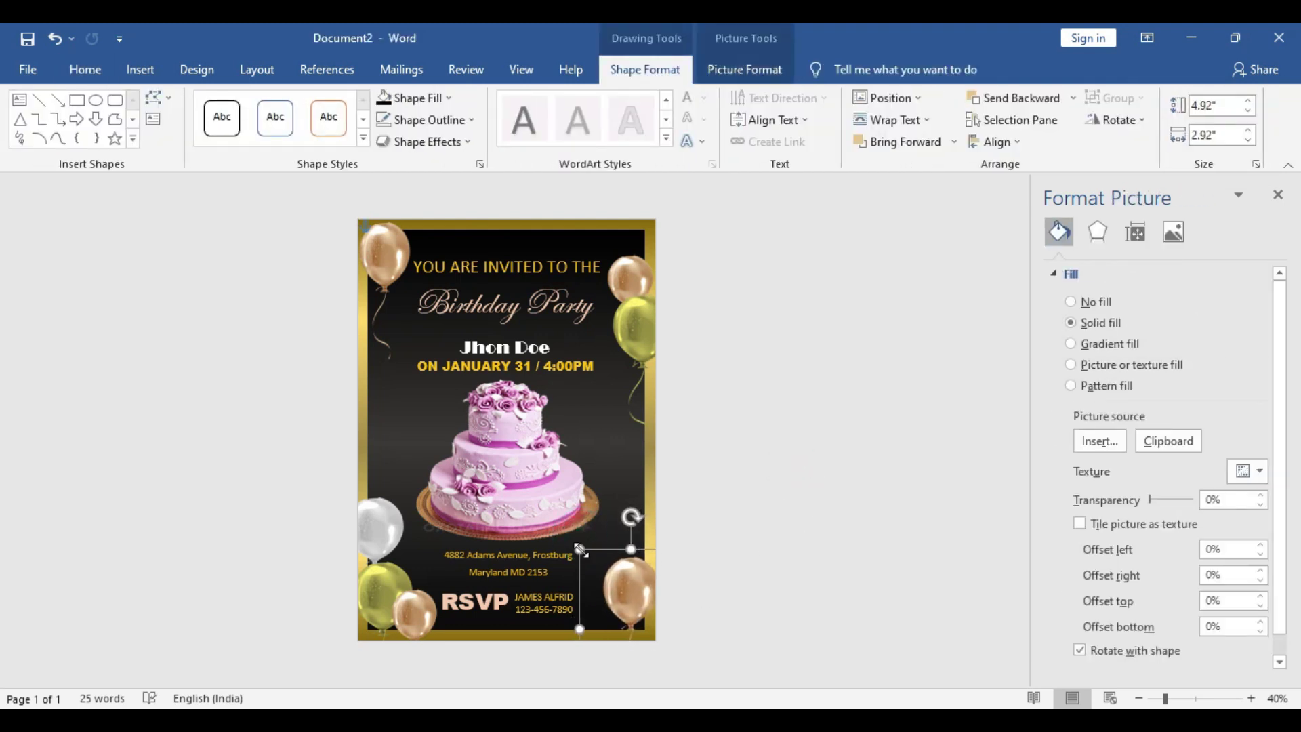
left_click_drag(627, 596, 624, 588)
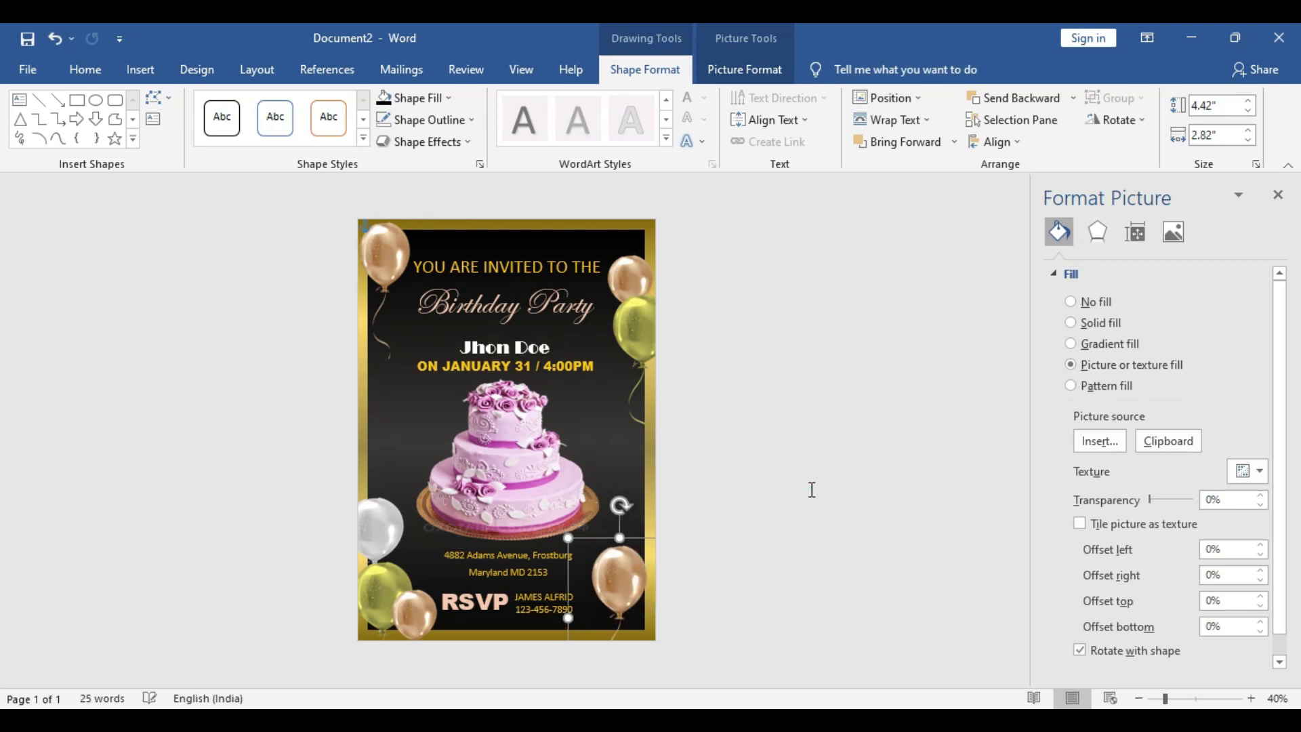
left_click(808, 488)
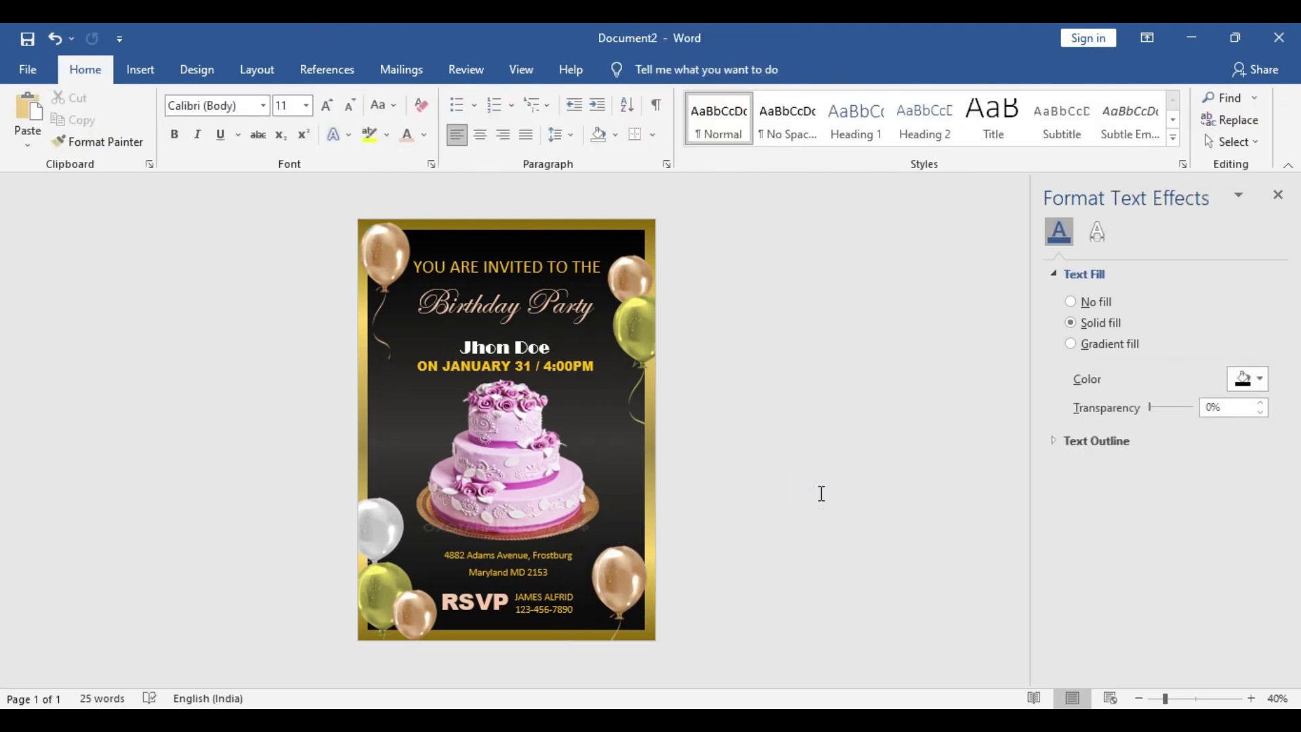